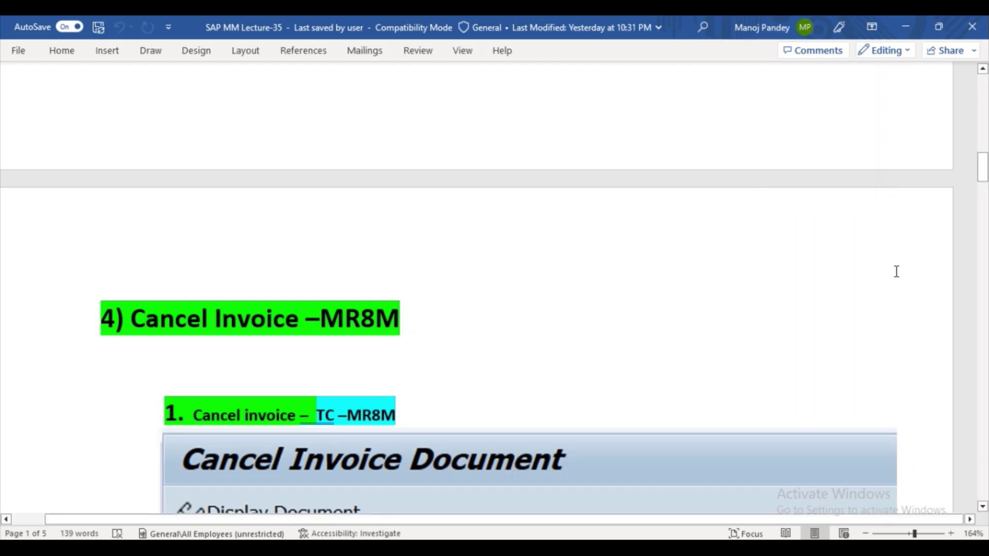
Switch to SAP Logon, open the Dedicated ECC instance09 connection, and log on with the user name and account password
key("super+d")
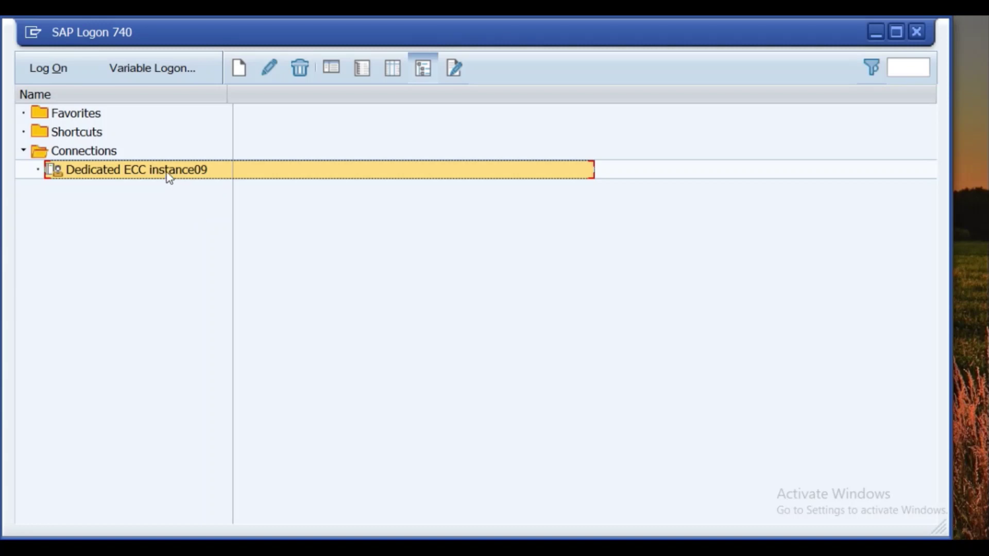
left_click(57, 80)
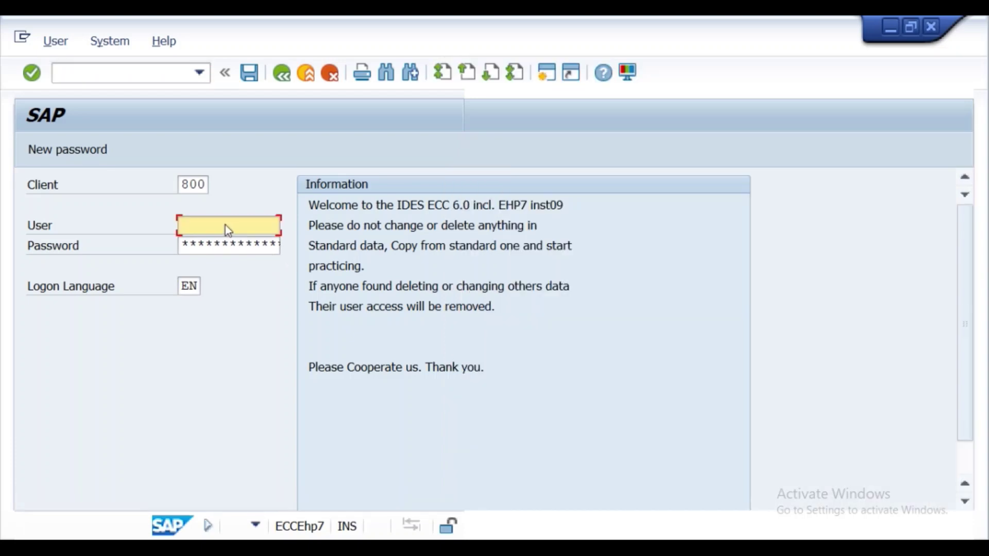
left_click(228, 229)
left_click(210, 240)
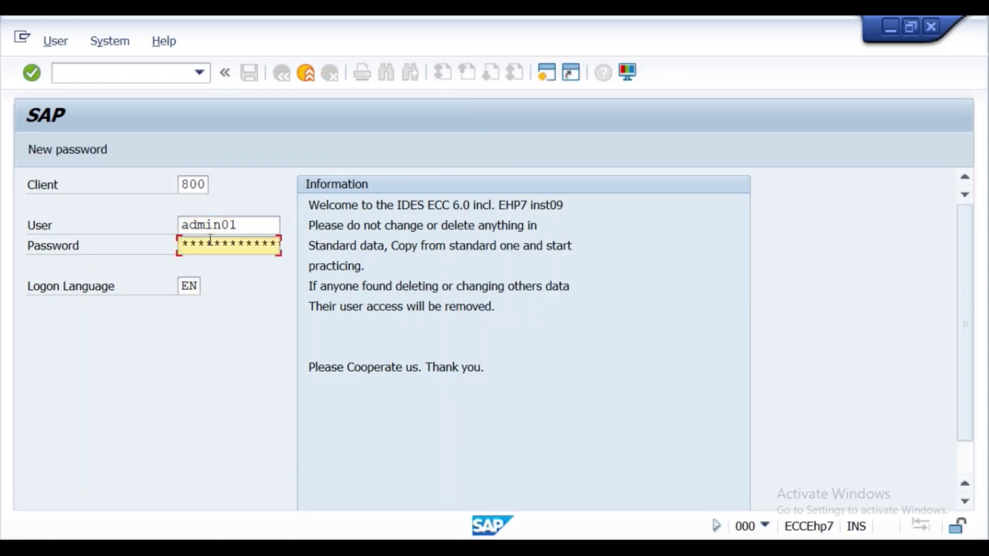
type("******")
key("Return")
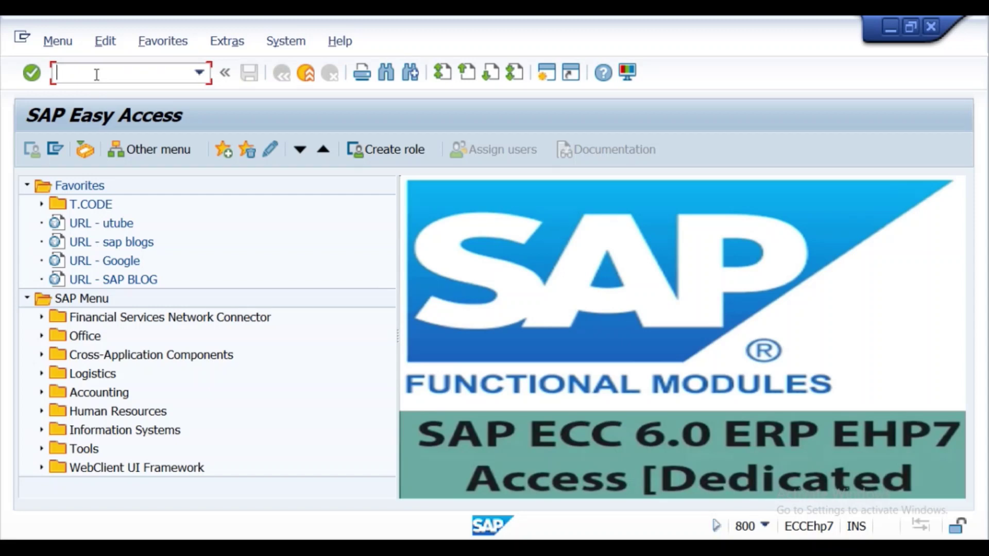
Run transaction me23n and display another purchase order, choosing the first number in the entry history
type("me23n")
key("Return")
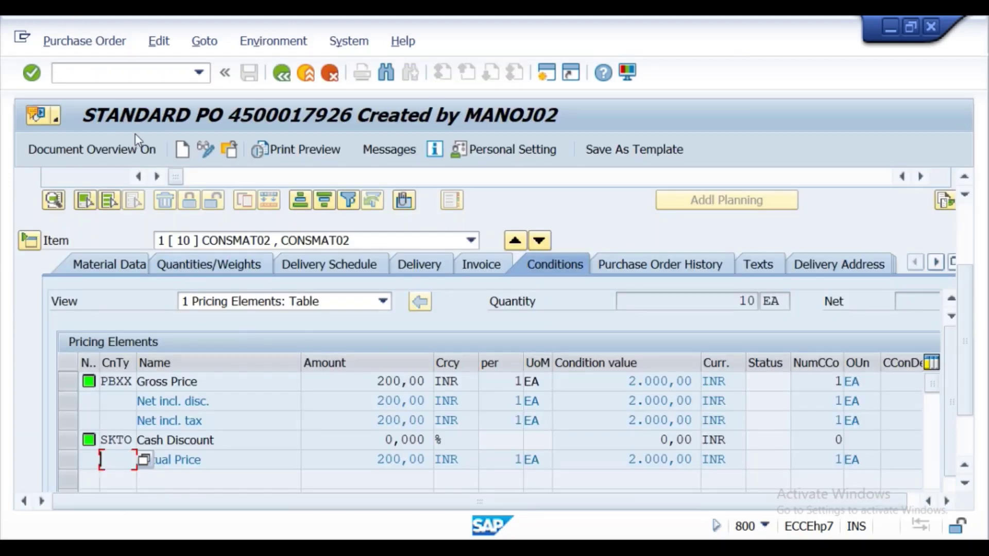
left_click(230, 150)
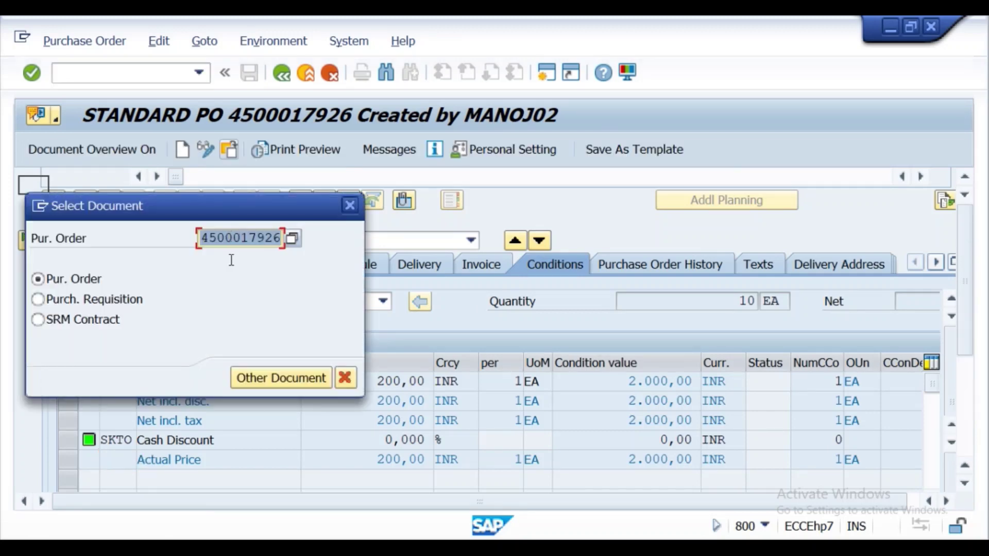
key("BackSpace")
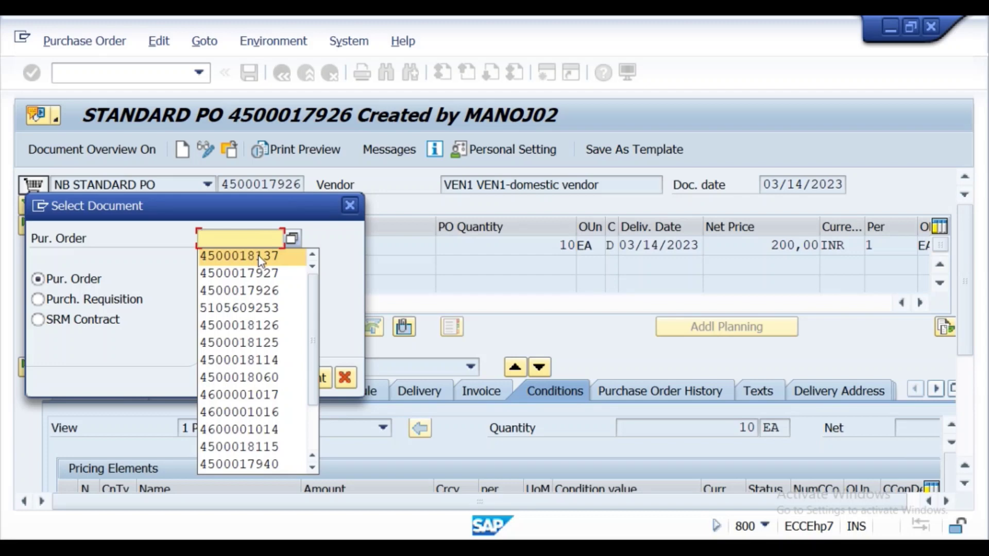
left_click(260, 256)
key("Return")
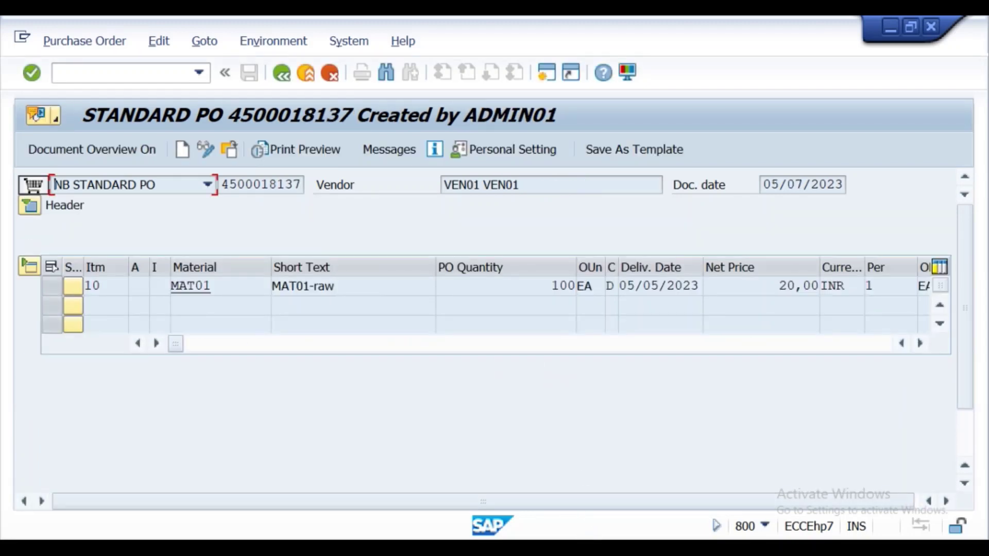
Switch to Notepad, copy the standard PO number from the notes, and return to the purchase order display
key("alt+Tab")
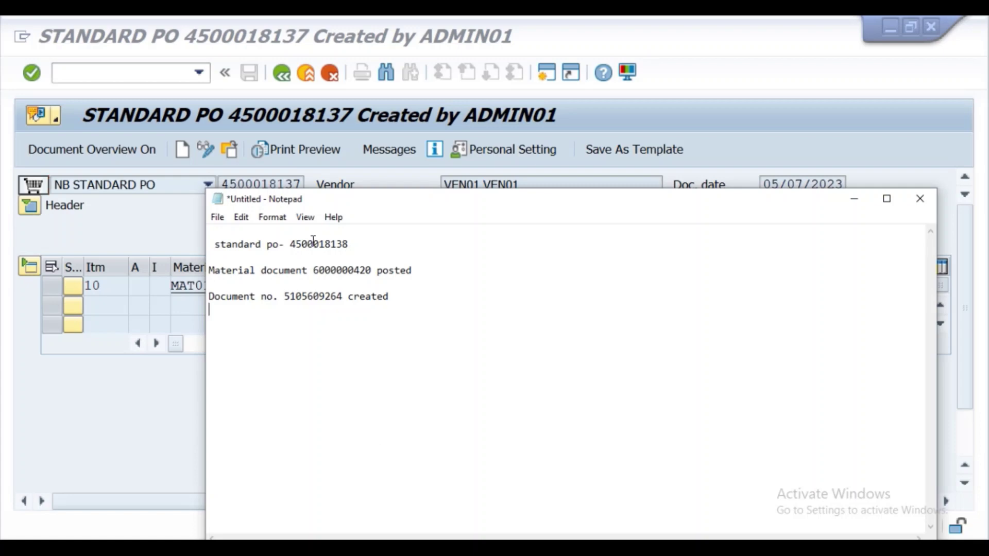
left_click_drag(290, 244, 352, 245)
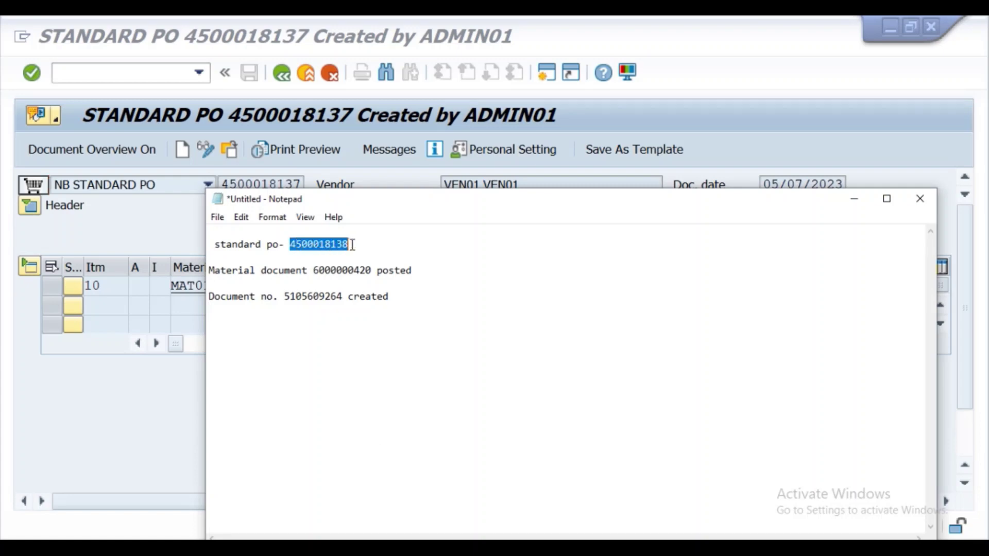
left_click(352, 245)
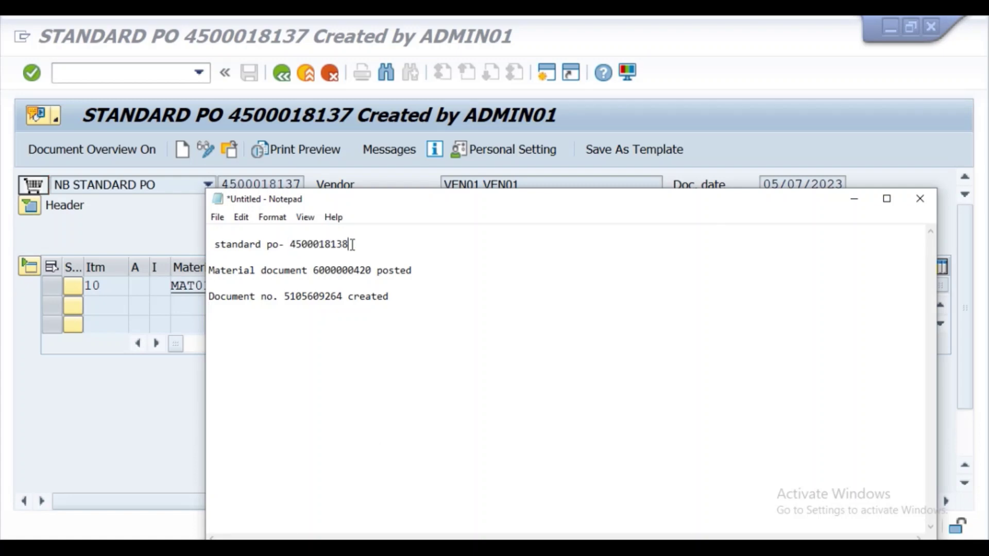
left_click_drag(289, 244, 351, 244)
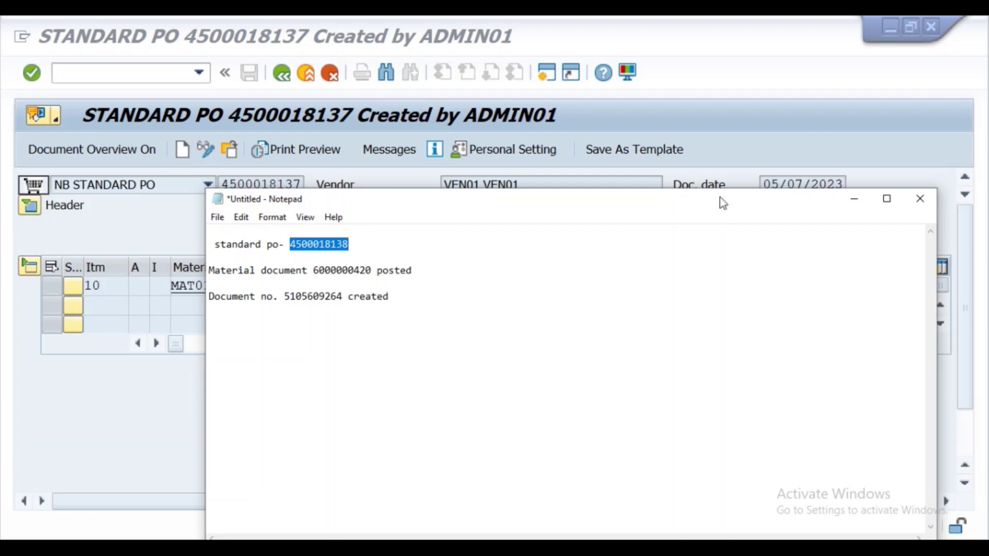
left_click(851, 200)
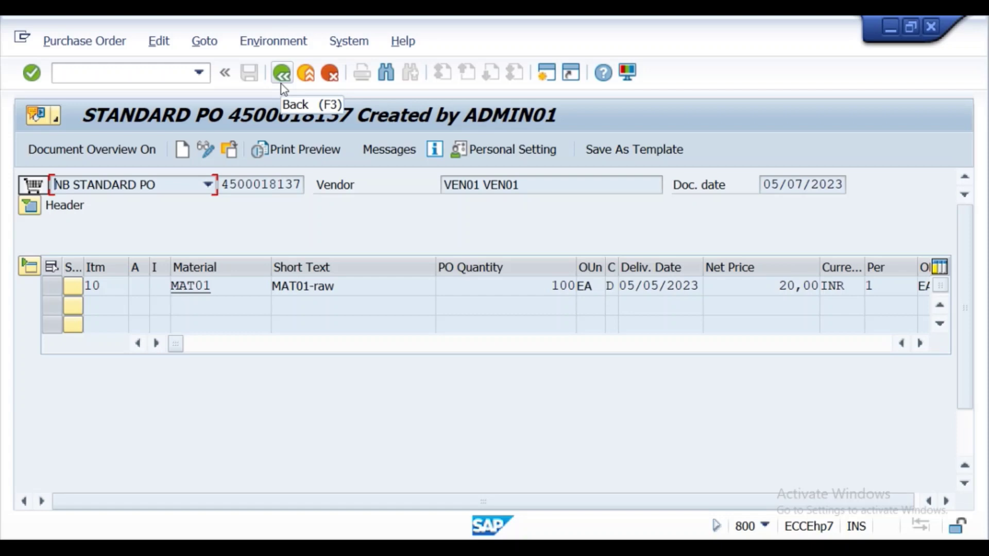
Display the purchase order whose number is noted as the standard PO in Notepad
left_click(232, 150)
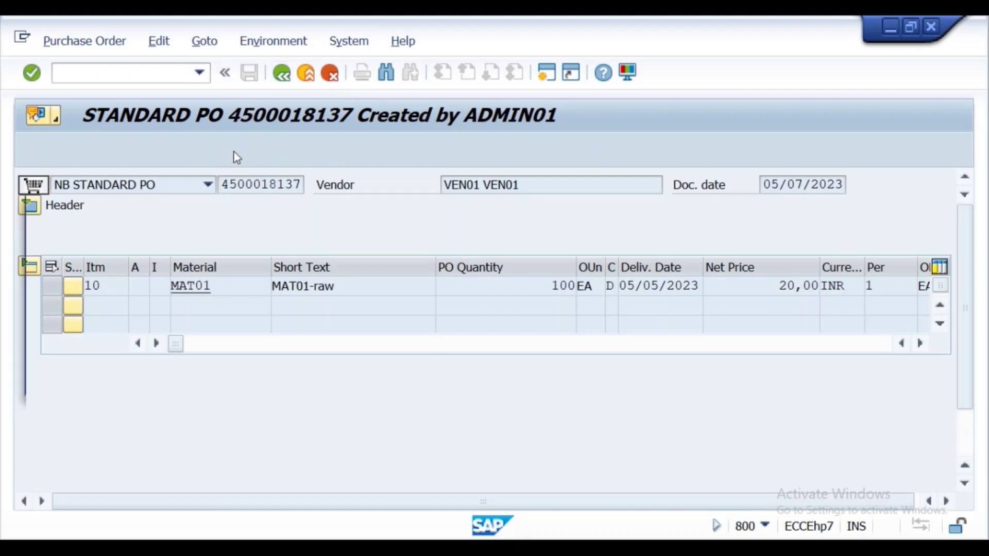
key("BackSpace")
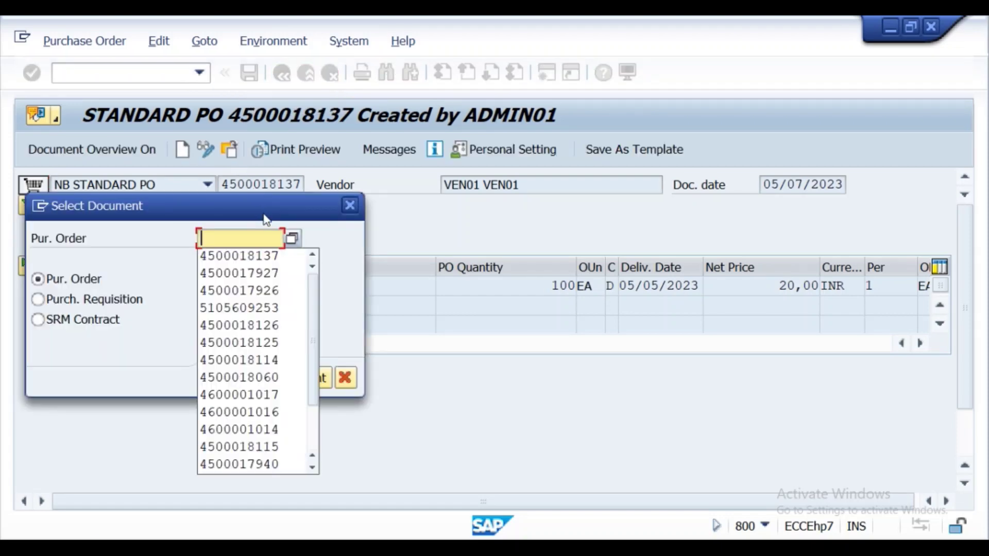
type("4500018138")
key("Return")
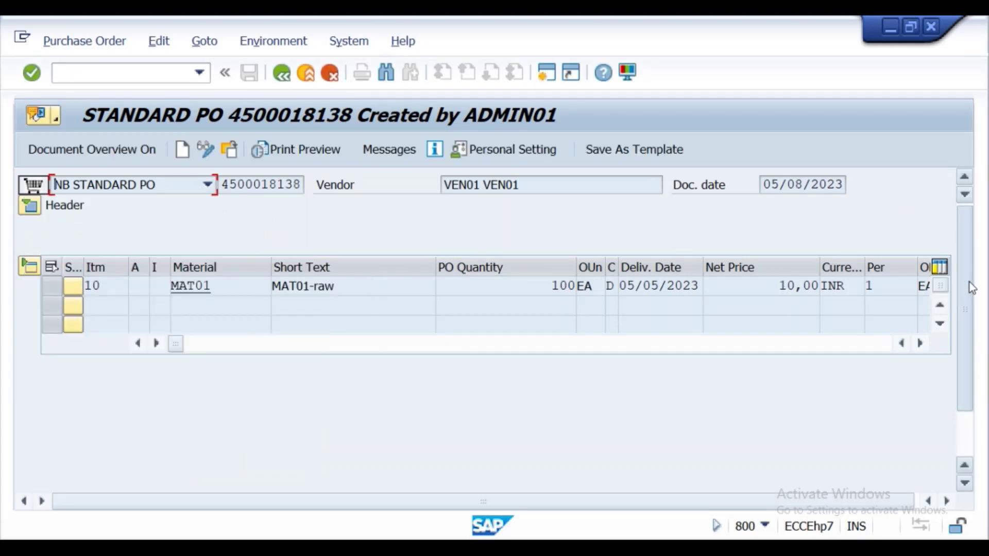
Expand the item details of MAT01 and examine its conditions and the goods and invoice receipts in its purchase order history
scroll(971, 288, "down", 2)
left_click(29, 480)
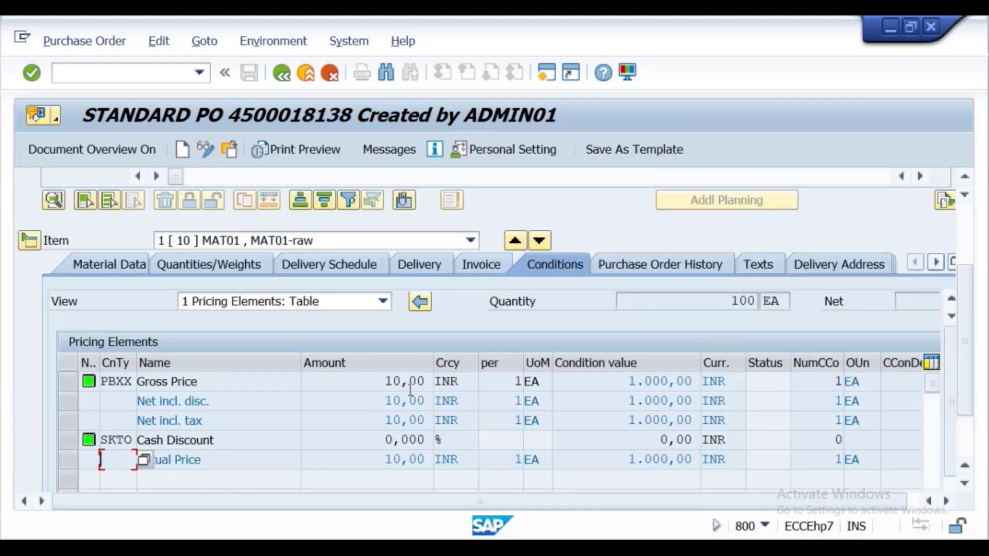
left_click(593, 265)
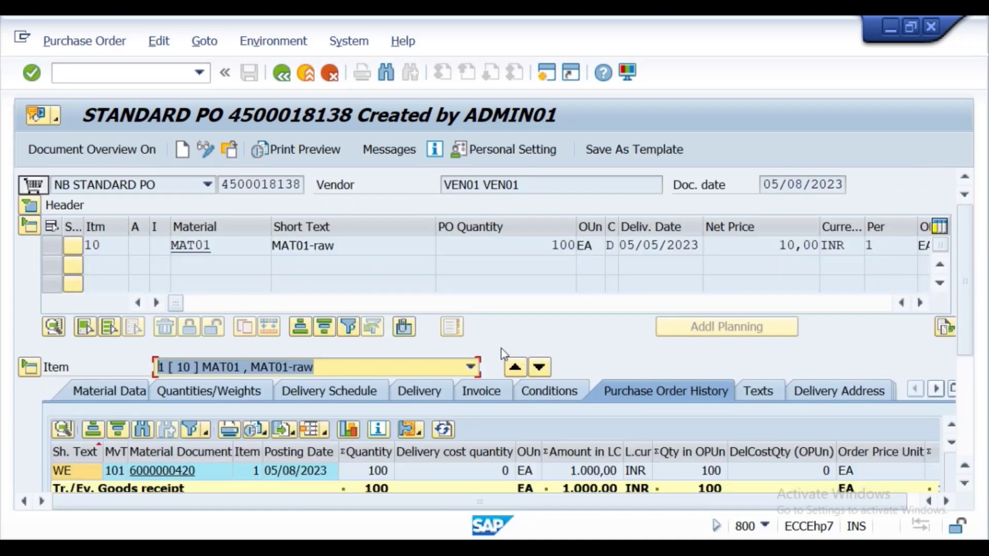
scroll(971, 286, "down", 5)
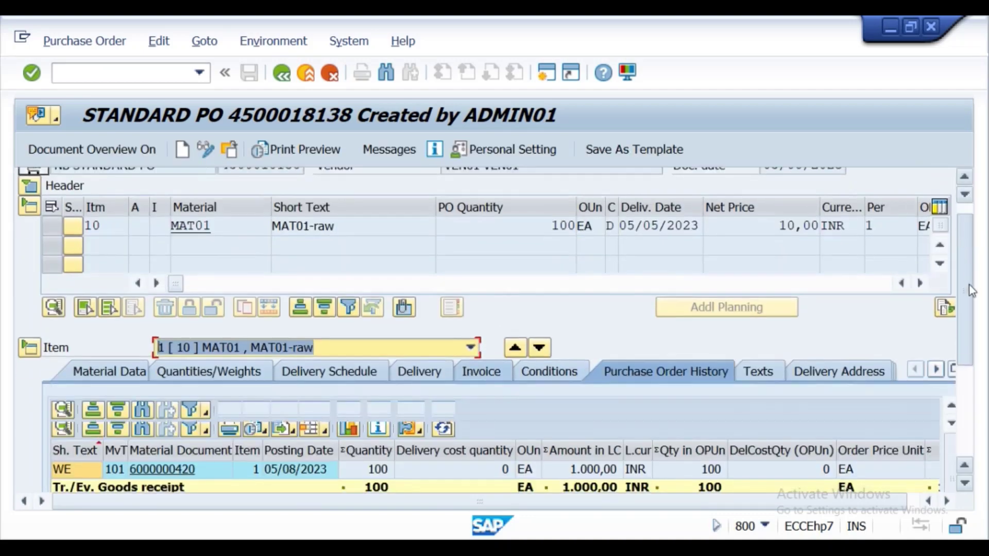
scroll(976, 344, "down", 1)
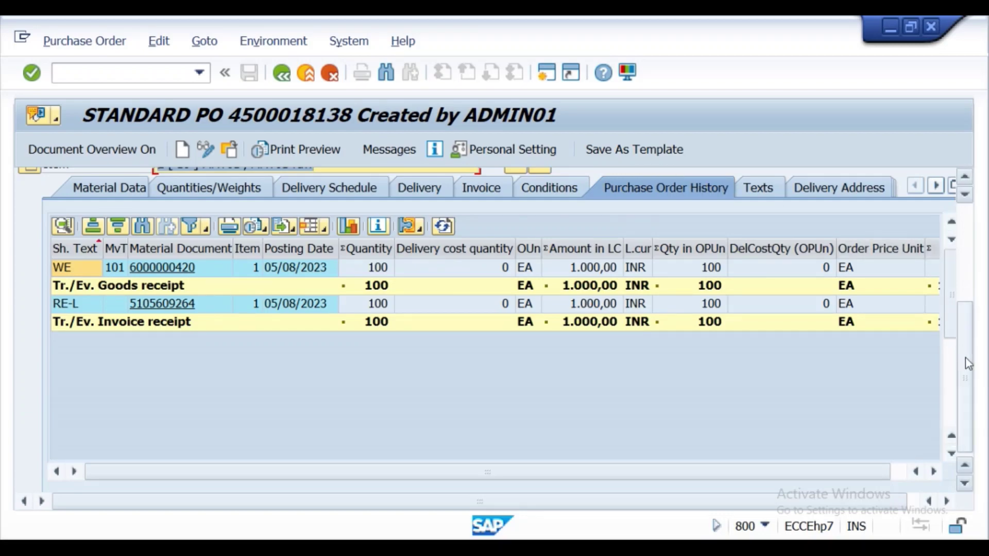
left_click_drag(965, 357, 969, 321)
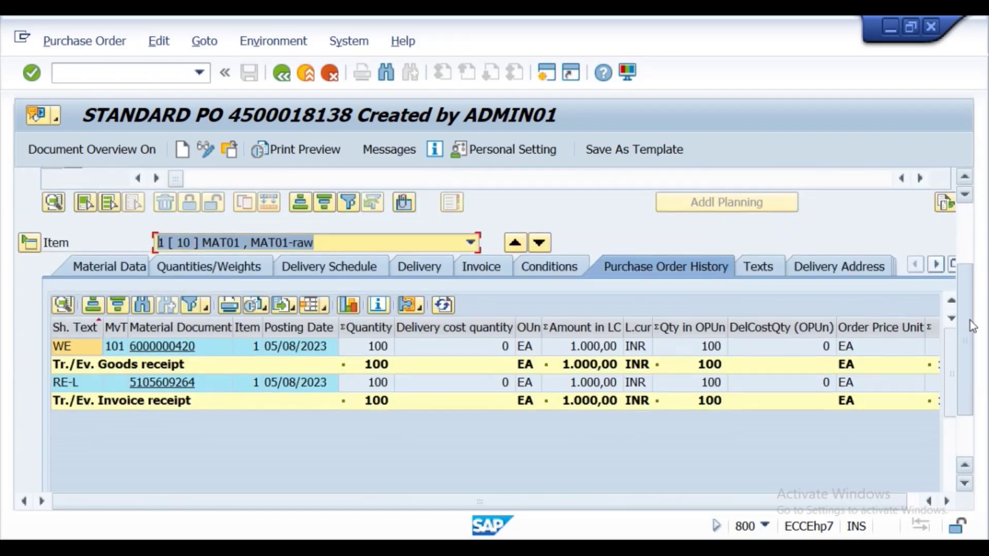
Open the goods receipt's material document from the purchase order history and review its plant and storage location data
left_click(159, 347)
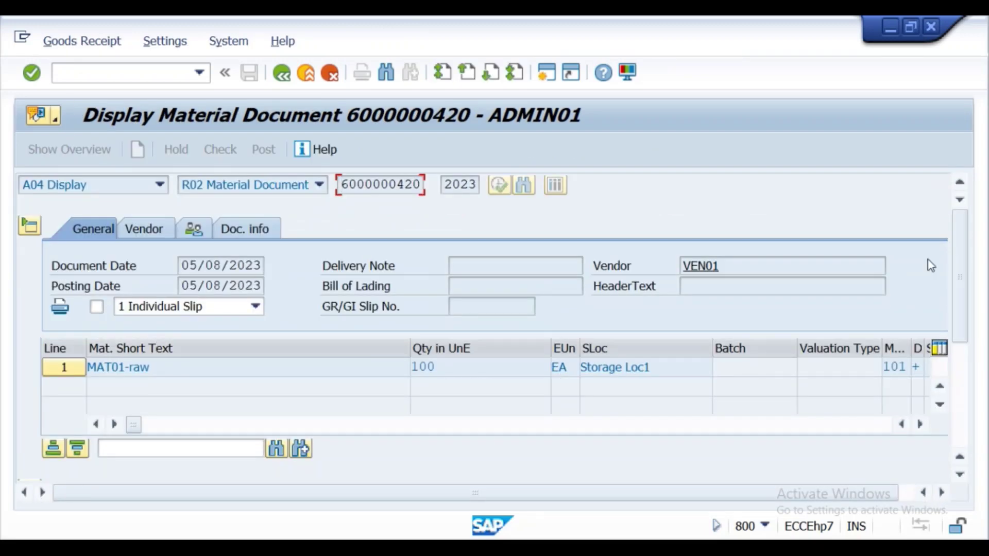
left_click_drag(960, 229, 970, 324)
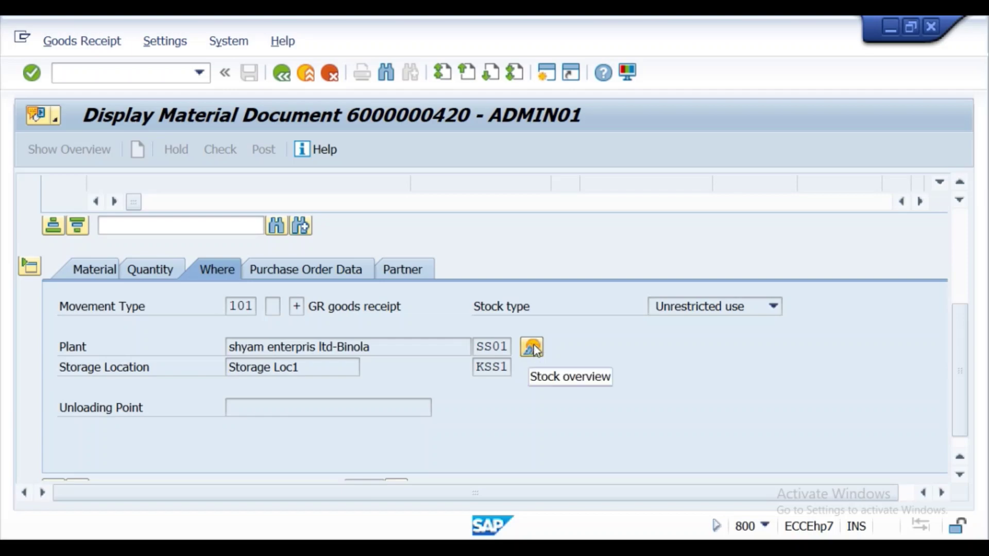
scroll(534, 326, "up", 10)
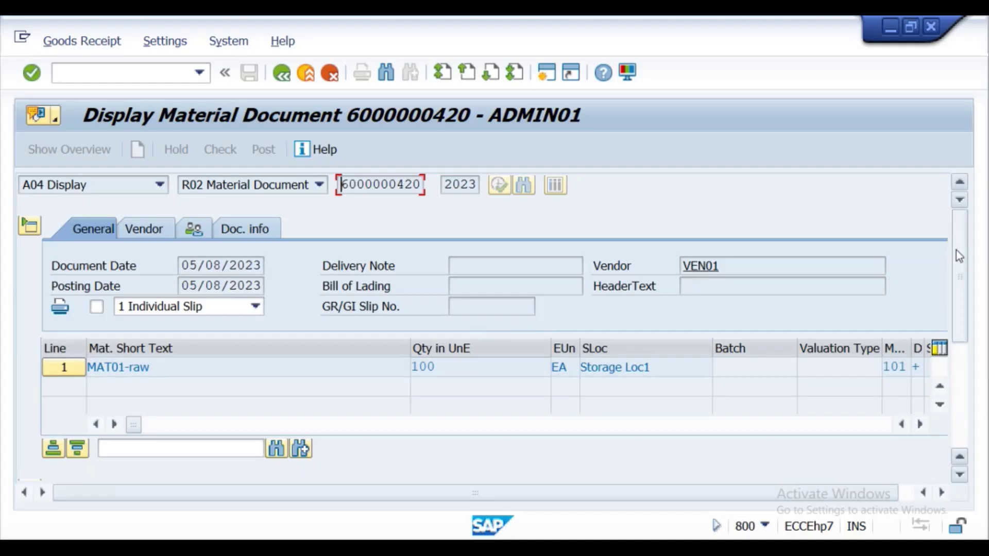
Open the stock overview for MAT01, examine the stock per storage location, and return to the material document
left_click_drag(955, 249, 966, 332)
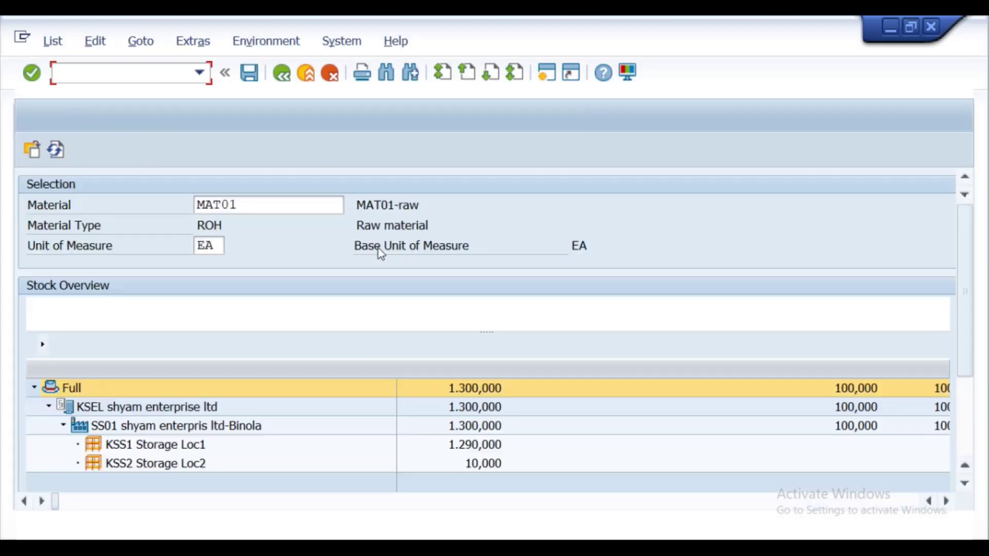
left_click_drag(961, 238, 962, 301)
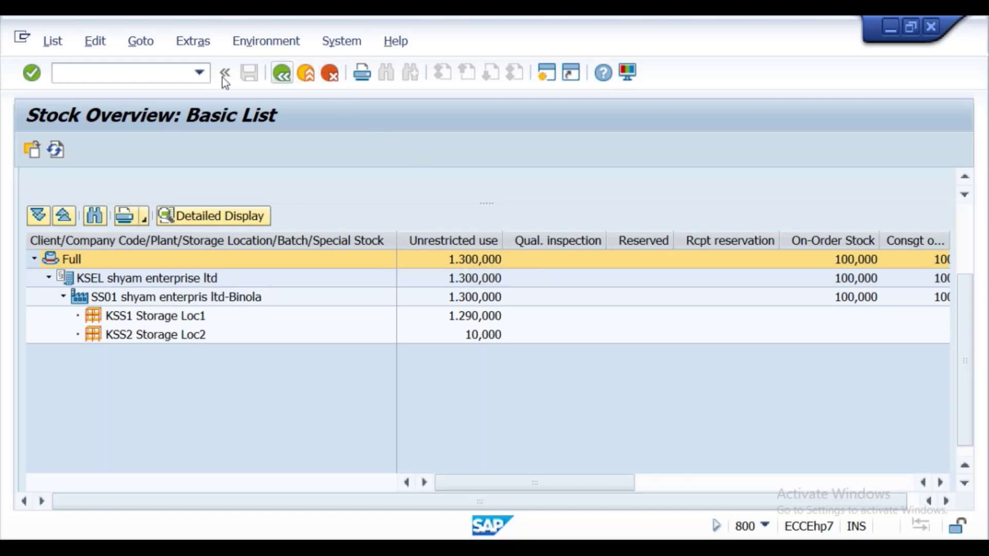
left_click(271, 73)
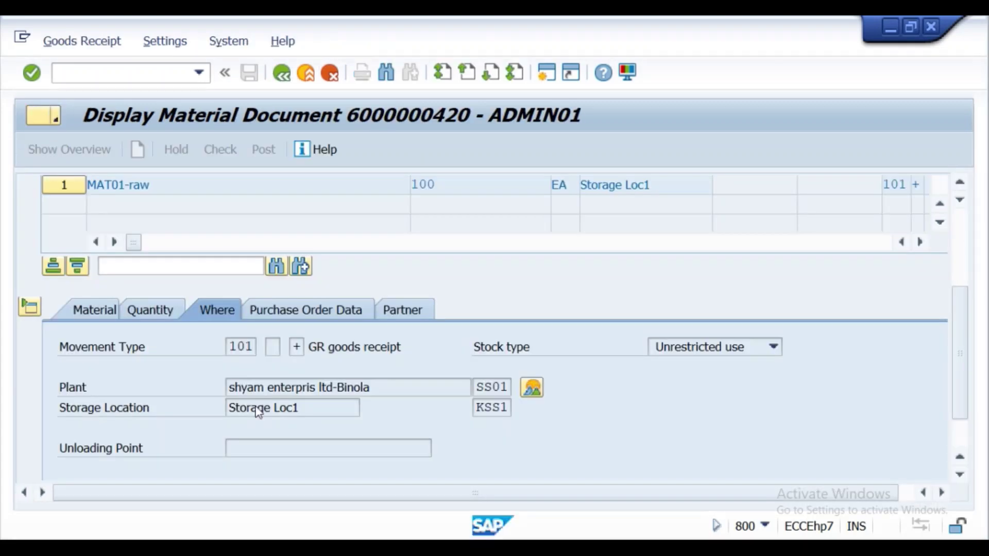
Check the Cancel Invoice section in the Word lecture notes, and open that transaction in SAP with /nmr8m
key("alt+Tab")
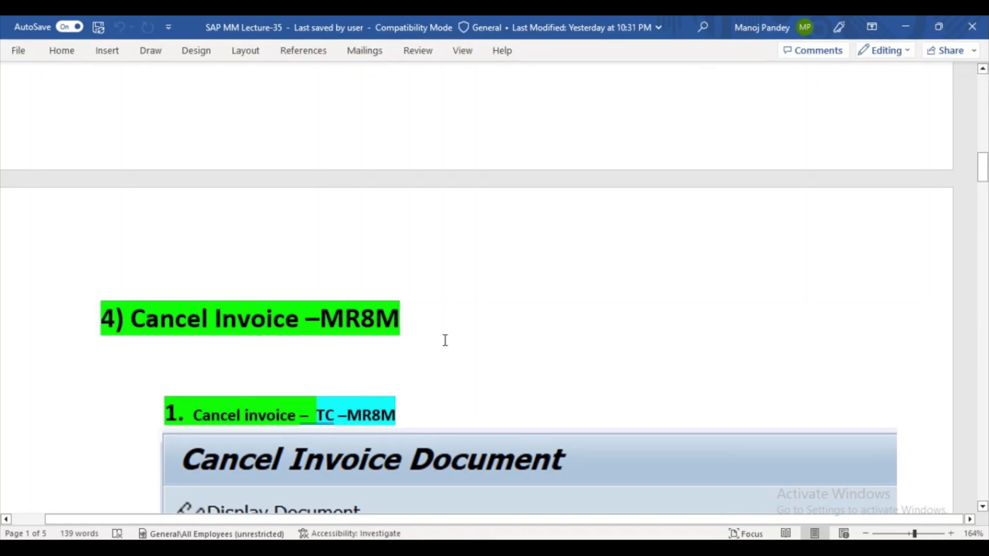
left_click(324, 425)
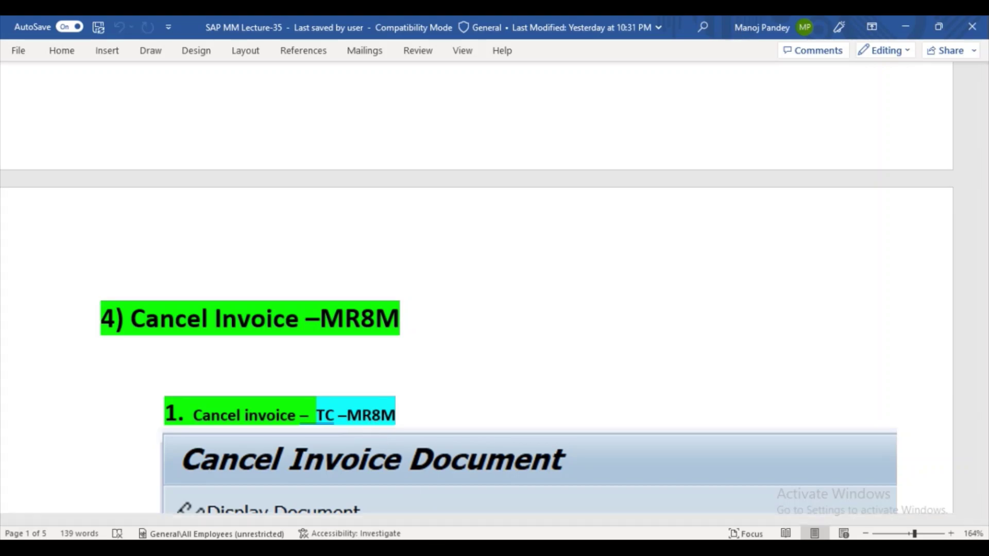
left_click(505, 508)
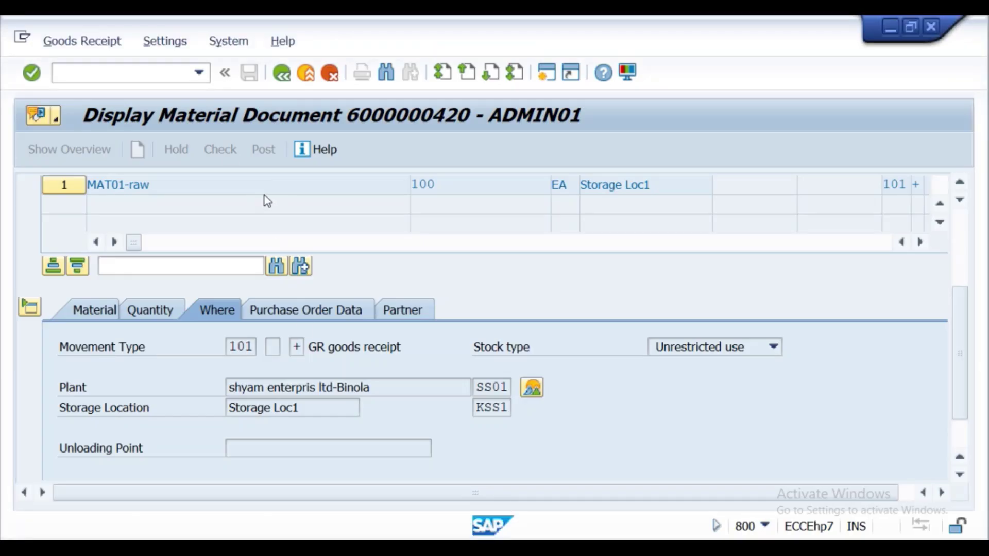
left_click(140, 71)
type("/nmr")
type("8m")
key("Return")
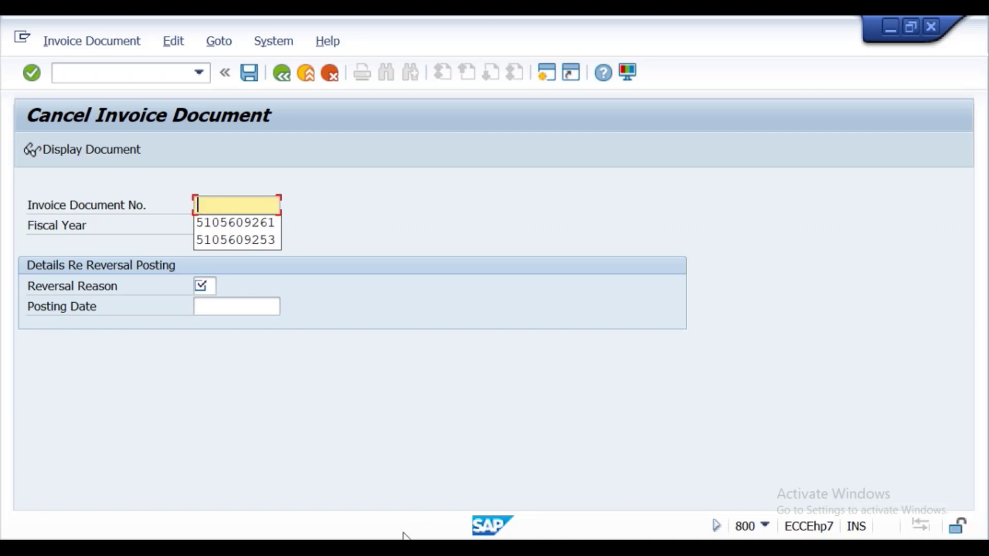
Copy the invoice document number from the Notepad notes into the Invoice Document No. field
key("alt+Tab")
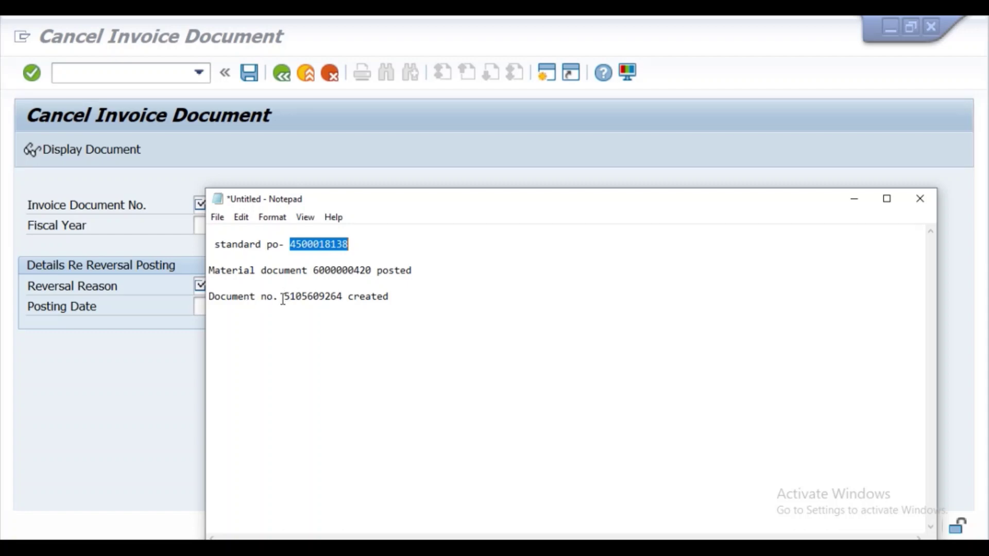
left_click_drag(285, 296, 343, 297)
key("ctrl+c")
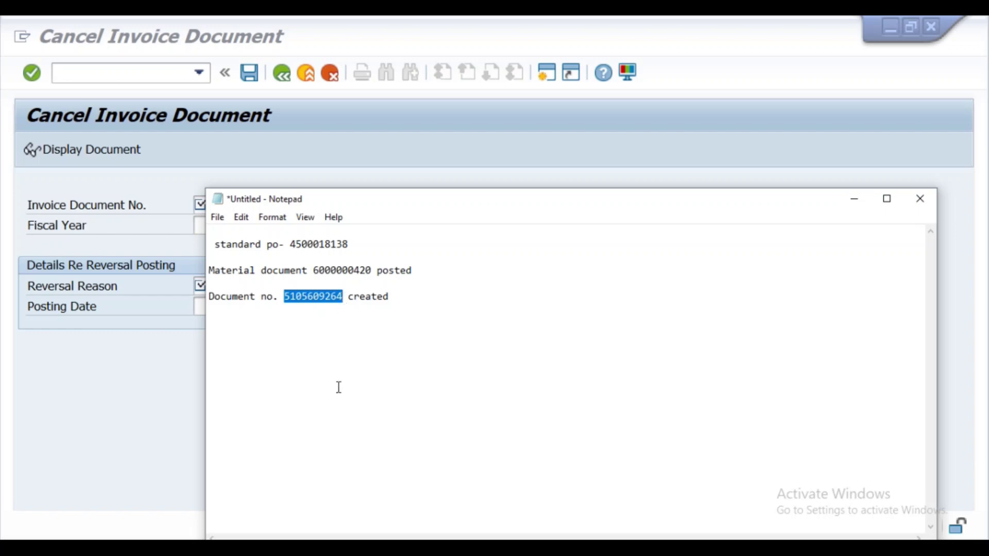
left_click(854, 200)
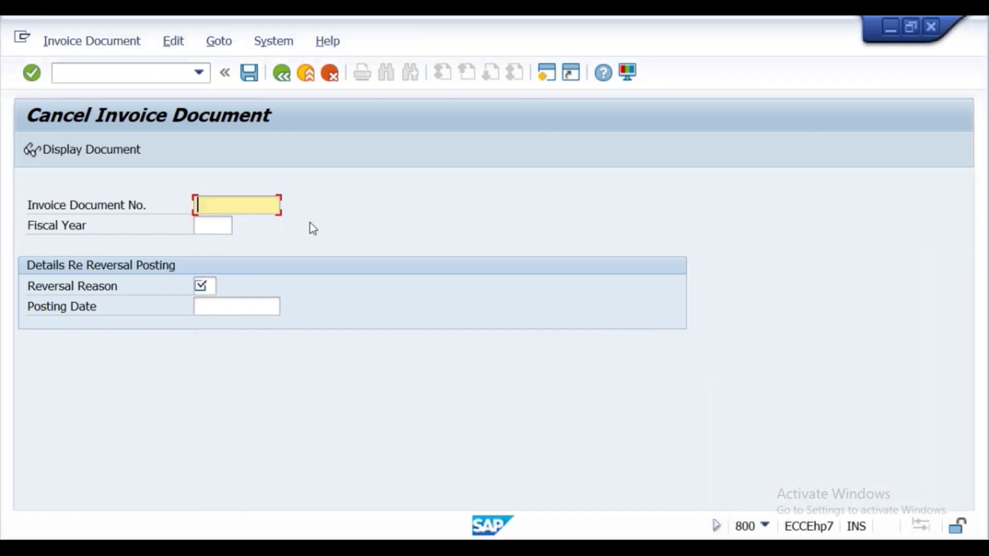
left_click(236, 206)
key("ctrl+v")
left_click(349, 227)
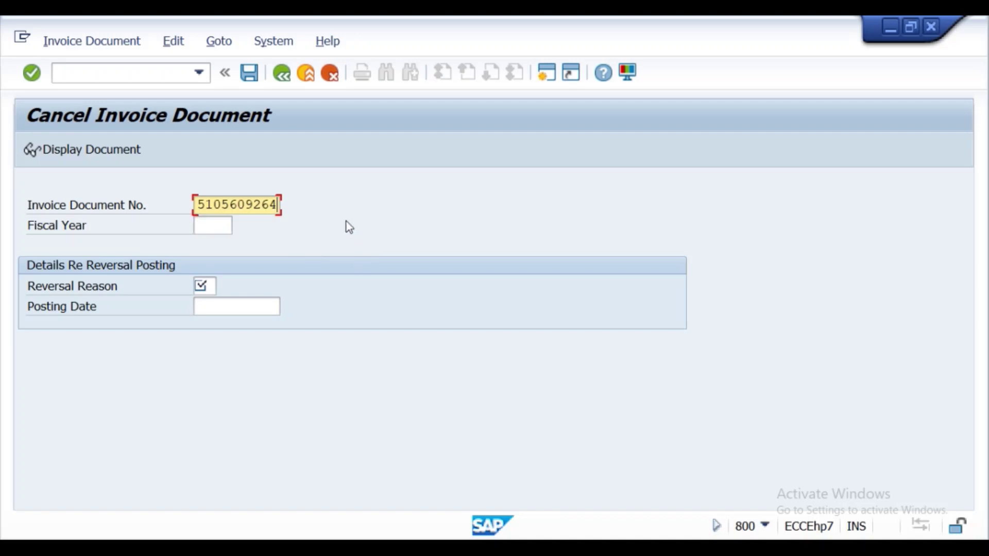
Enter fiscal year 2023 and reversal reason 01, Reversal in current period, and post the invoice cancellation
left_click(215, 226)
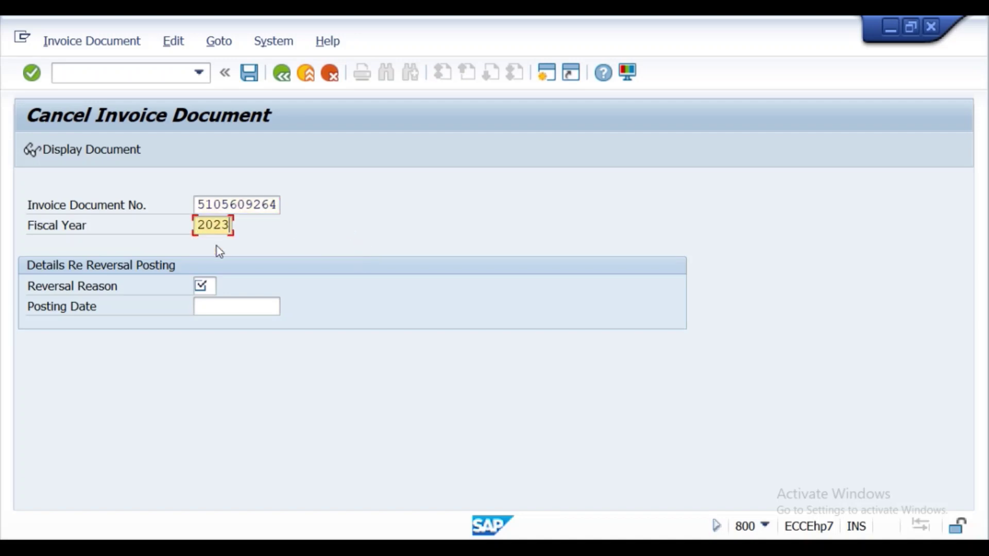
left_click(211, 288)
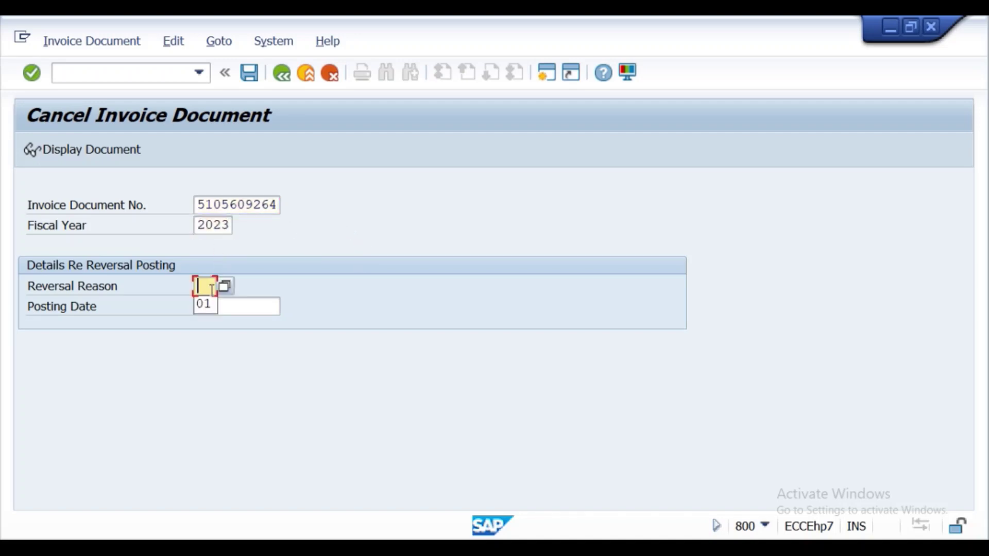
left_click(225, 286)
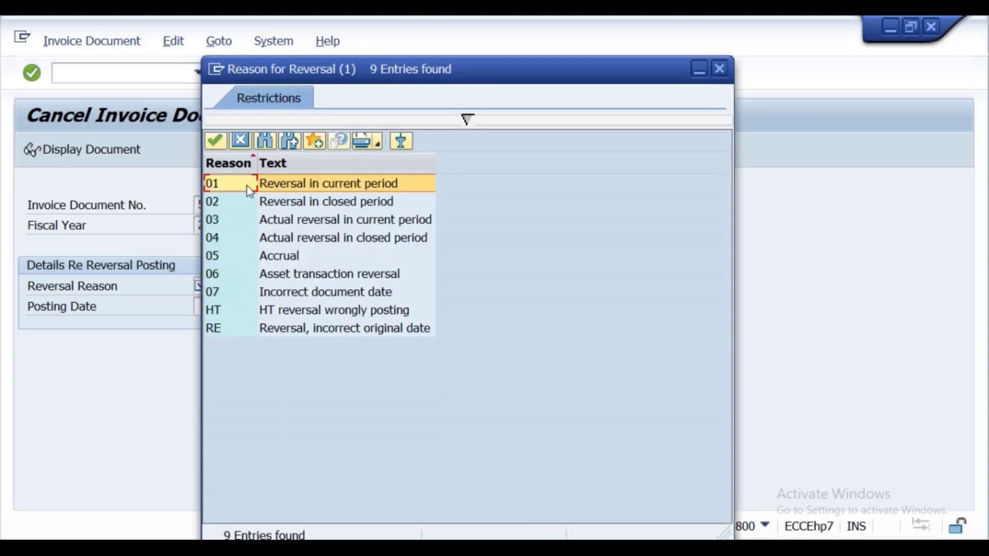
double_click(278, 186)
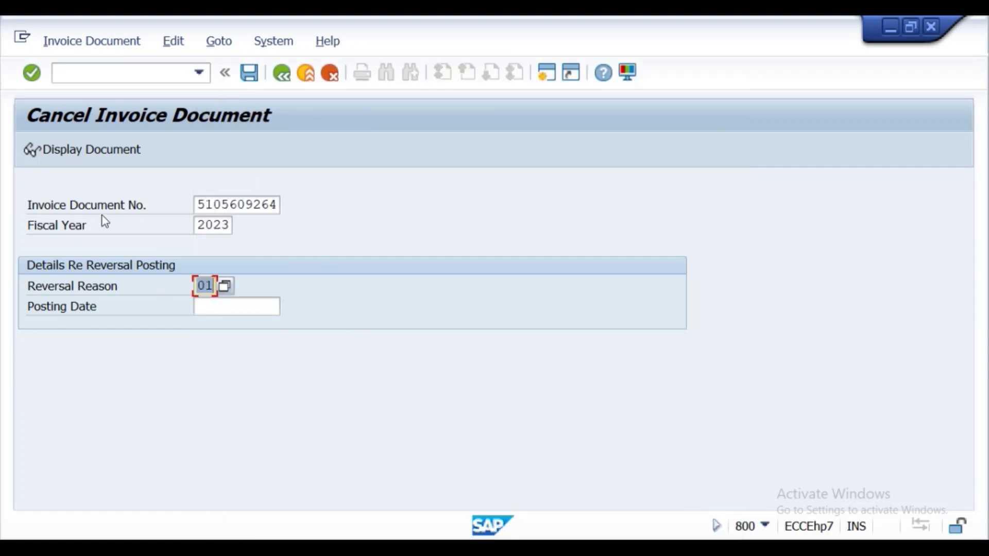
left_click(30, 73)
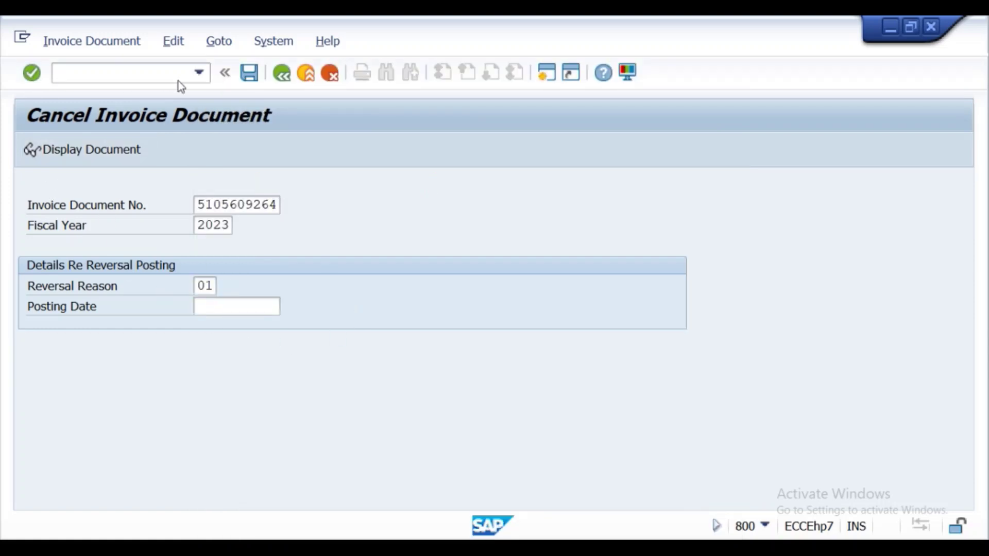
left_click(250, 76)
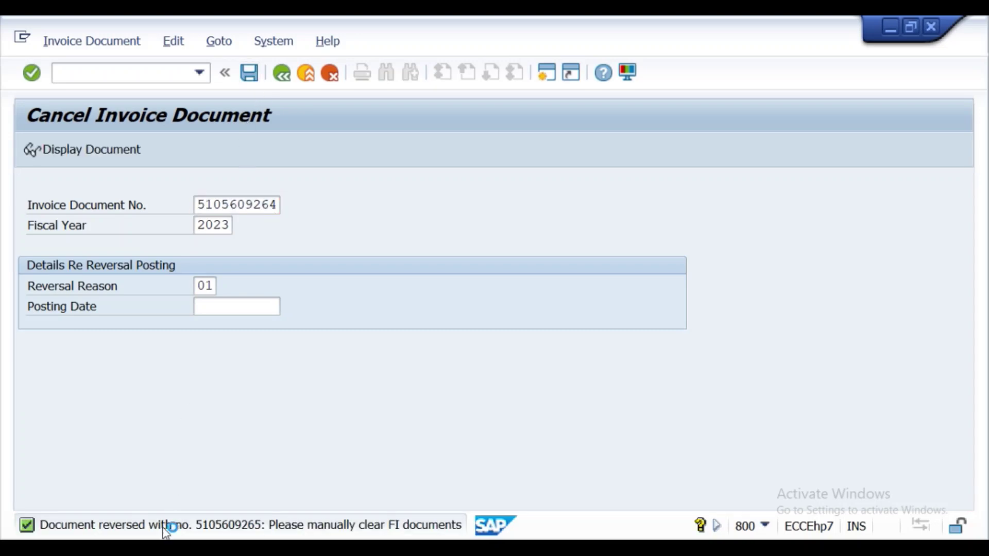
Copy the reversal message from its long text into the Notepad notes below the invoice line, and close the message's help window
double_click(164, 525)
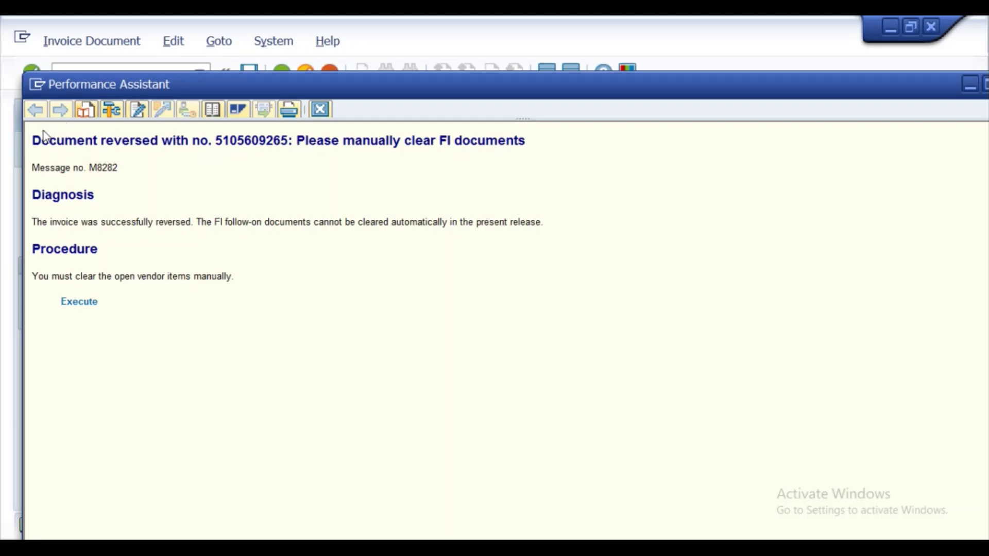
left_click_drag(32, 143, 427, 160)
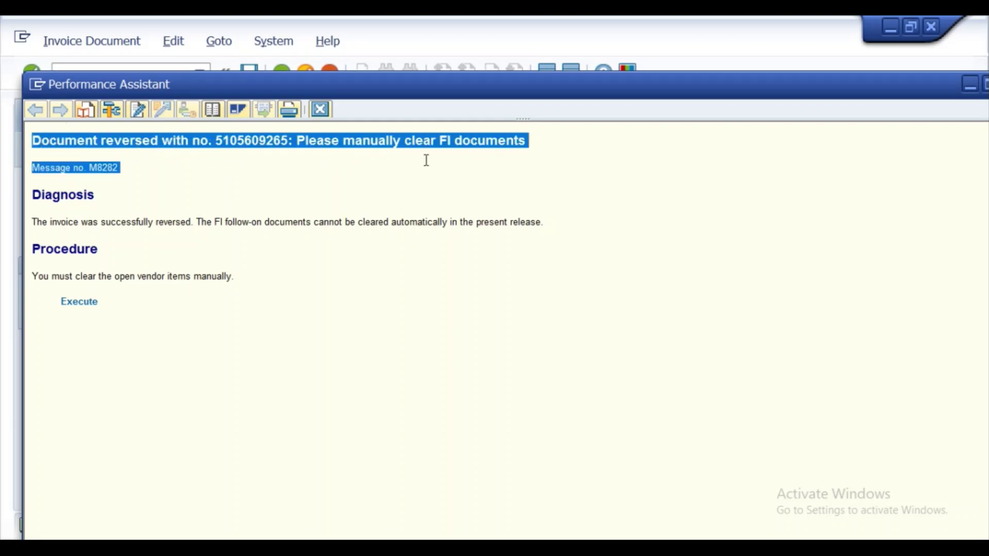
left_click_drag(522, 152, 542, 143)
key("ctrl+c")
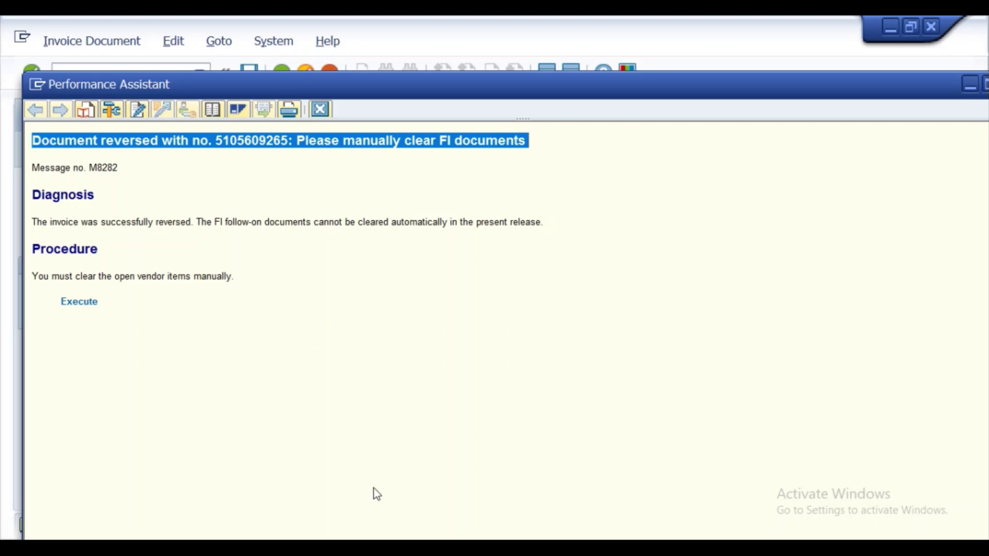
key("alt+Tab")
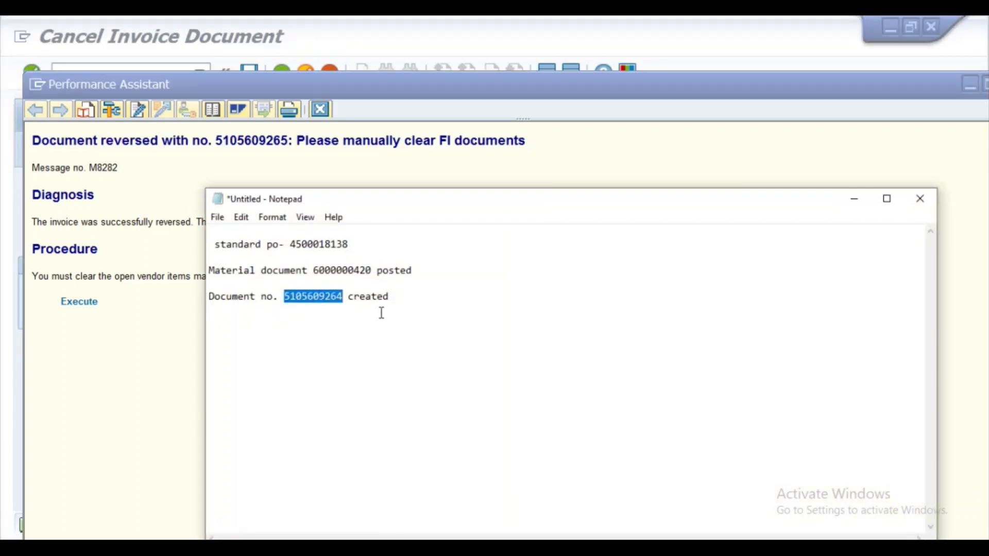
left_click(396, 295)
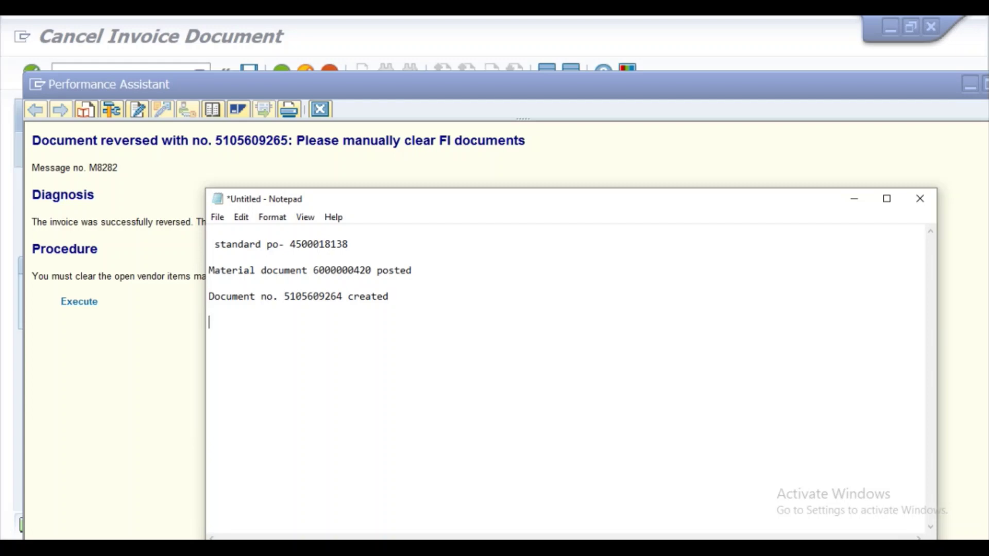
key("Return")
key("Return")
key("ctrl+v")
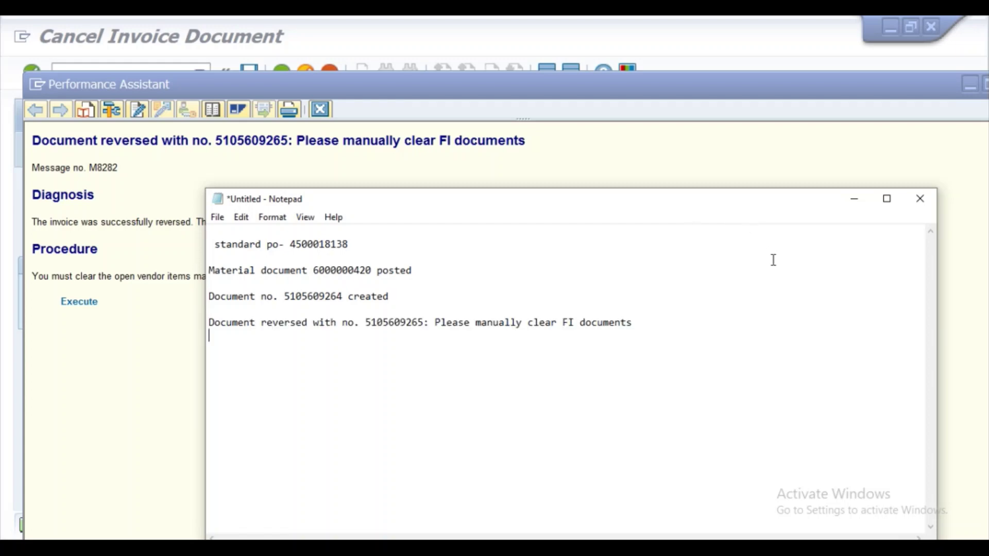
left_click(853, 200)
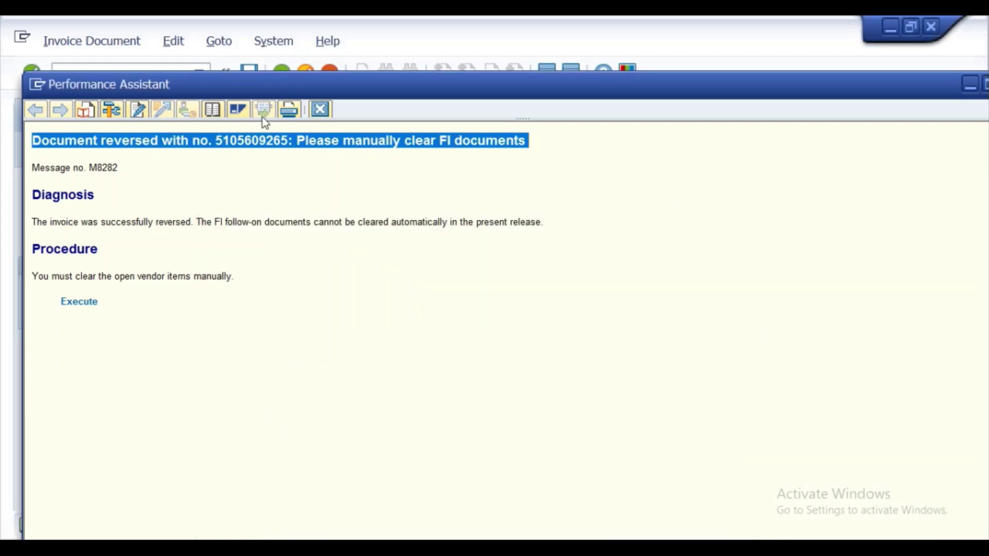
left_click(319, 110)
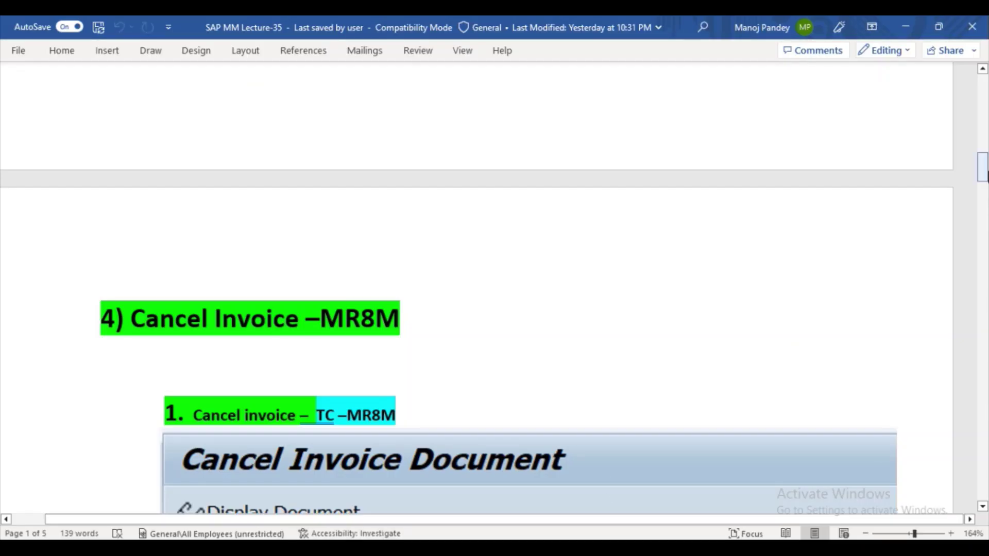
Check the Cancel GR section in the Word lecture notes, and open transaction MIGO in SAP
left_click_drag(985, 175, 984, 221)
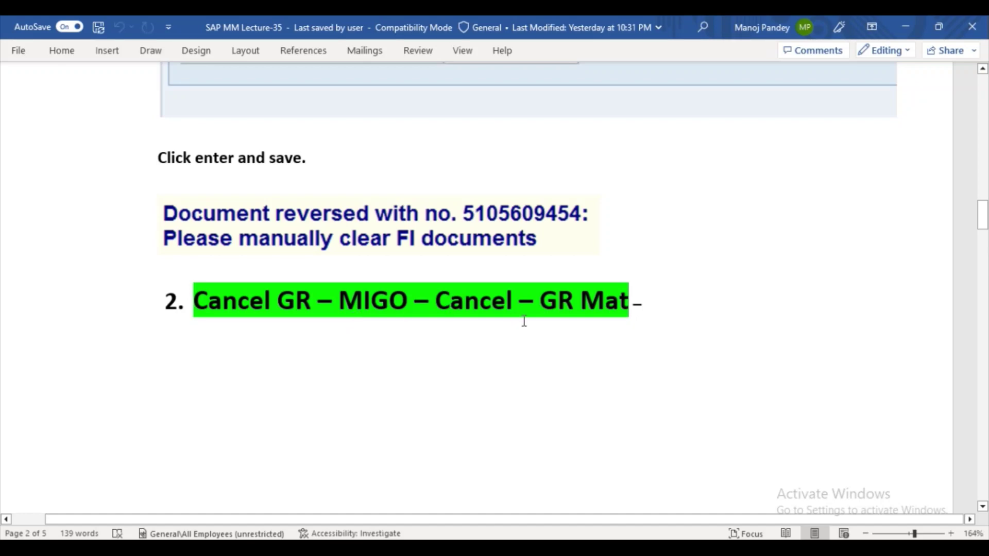
mouse_move(438, 536)
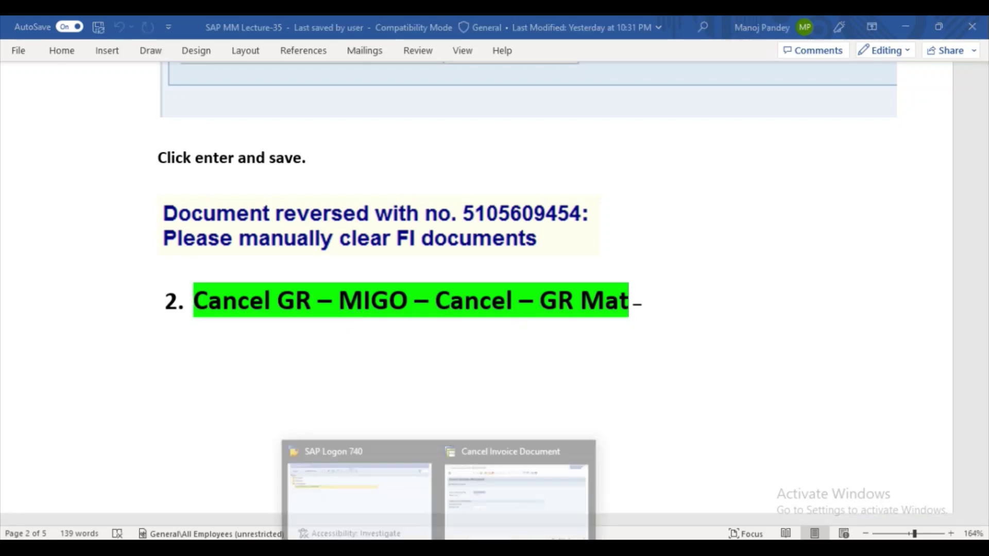
left_click(490, 484)
left_click(149, 75)
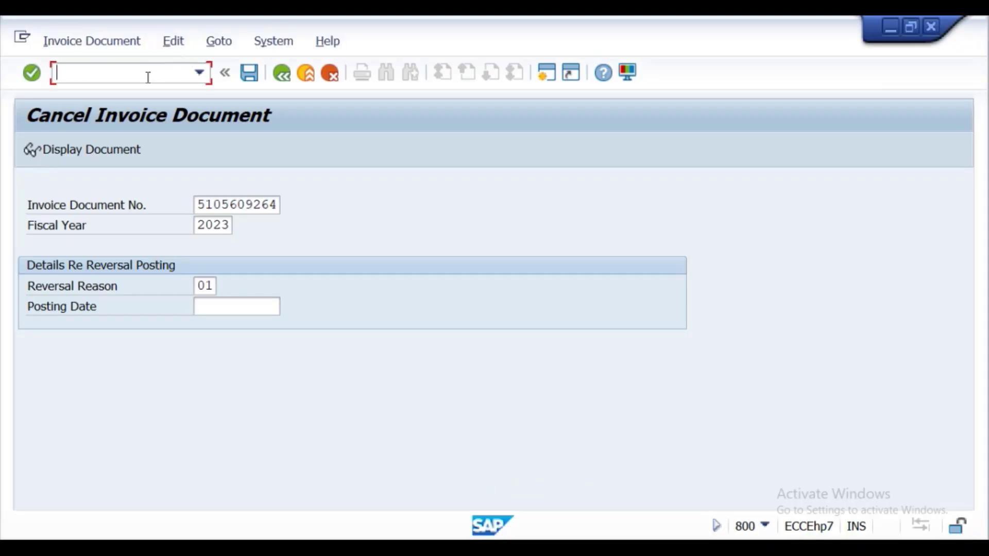
type("/nmig")
key("Return")
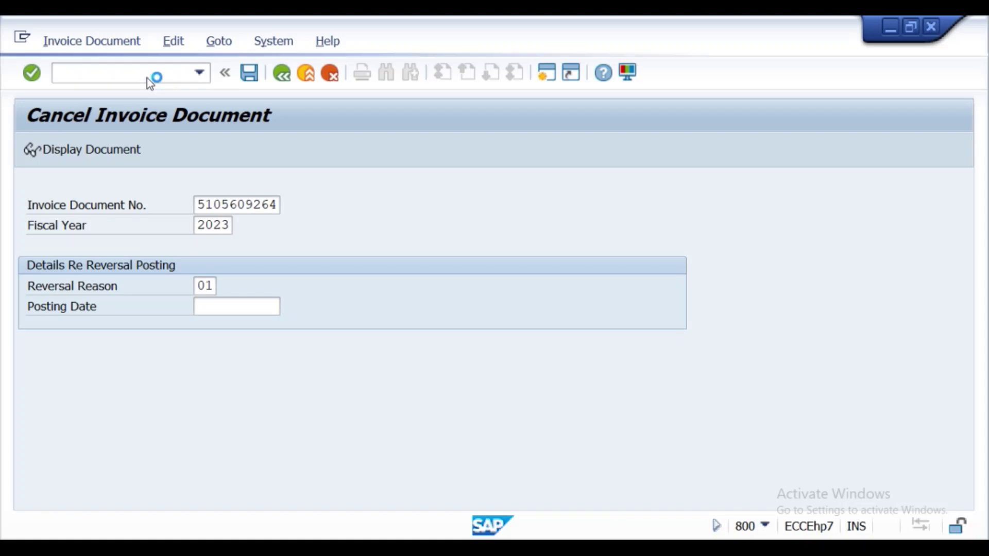
type("migo")
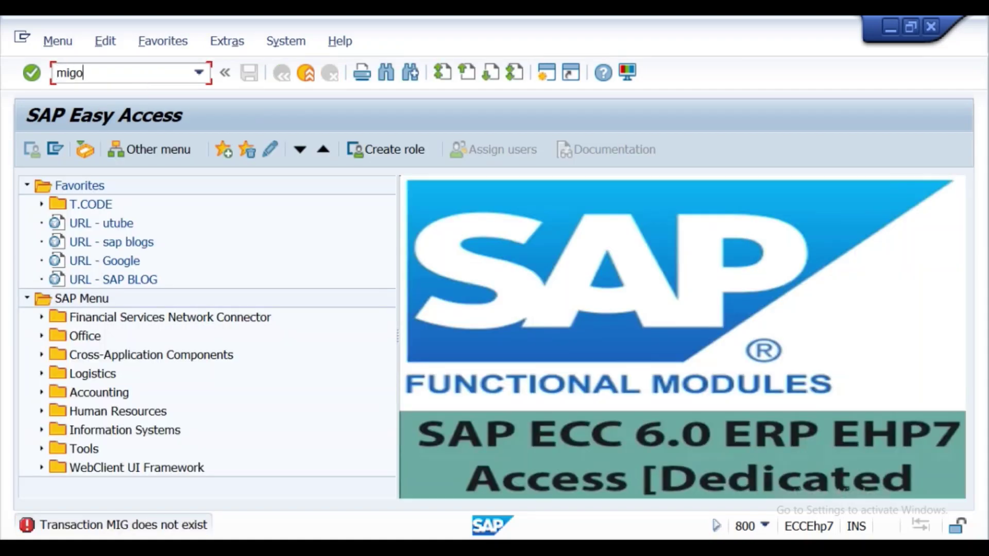
key("Return")
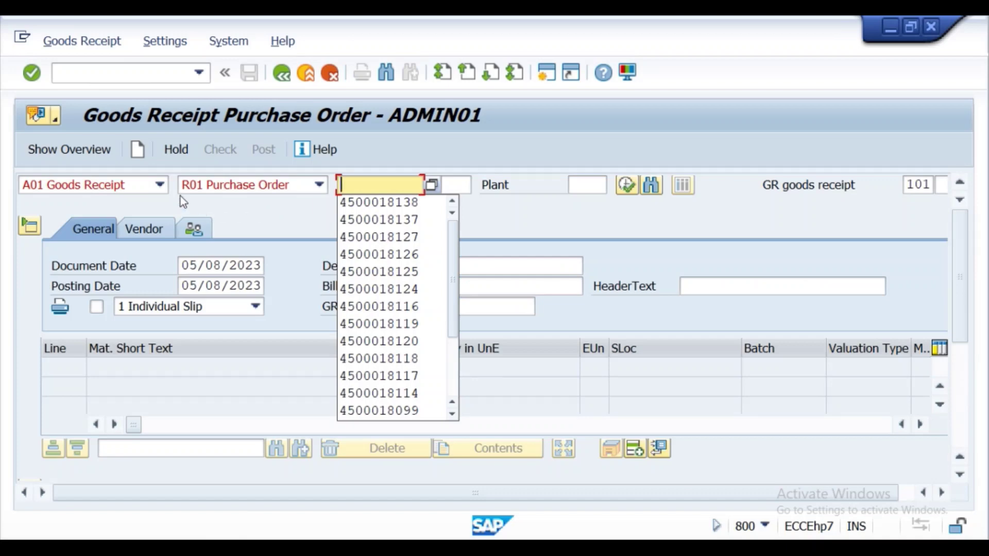
Set the action to A03 Cancellation, compare the proposed material document with the Notepad notes, and load it
left_click(135, 184)
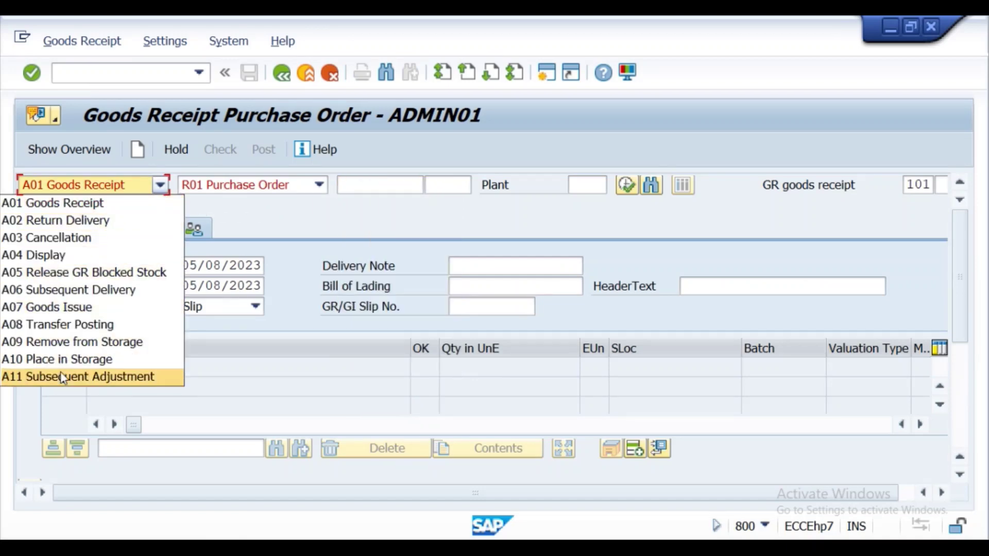
left_click(77, 237)
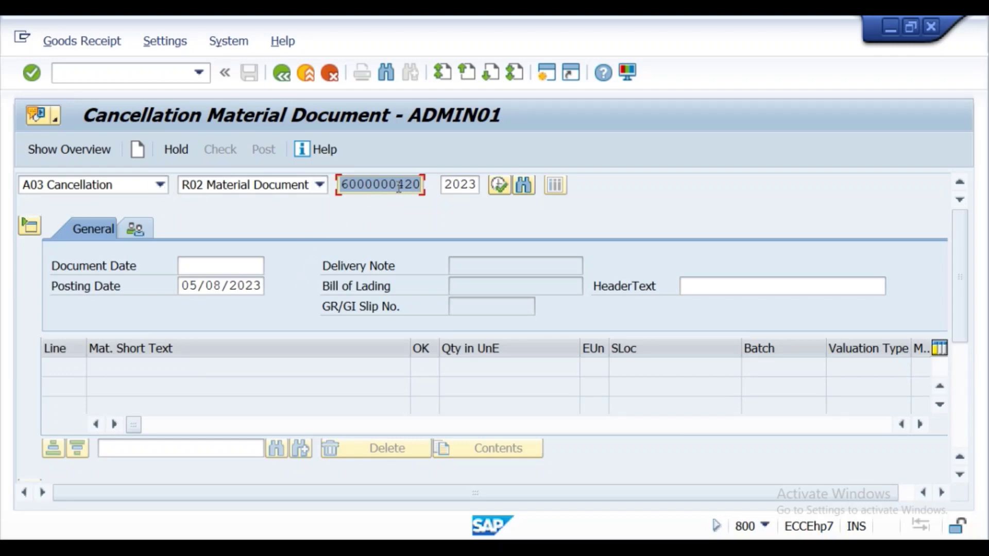
key("alt+Tab")
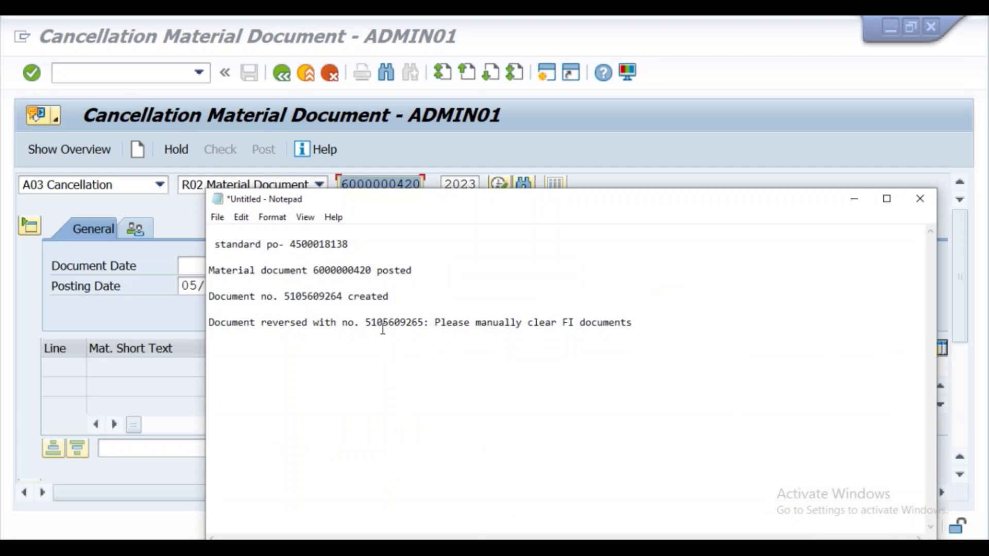
left_click(854, 200)
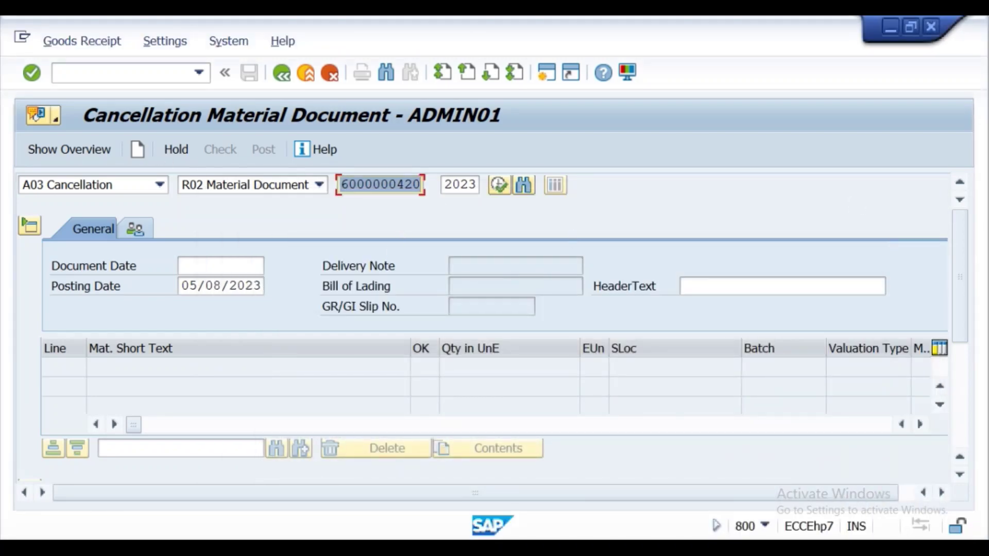
left_click(31, 72)
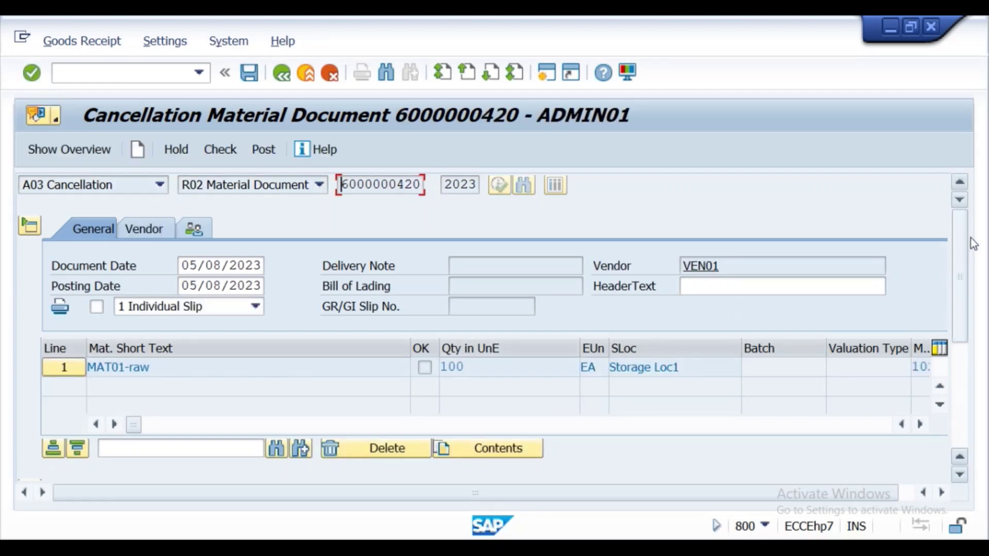
Review the item's plant and storage location data, examine the MAT01 stock overview, and return to the cancellation document
left_click_drag(971, 242, 964, 350)
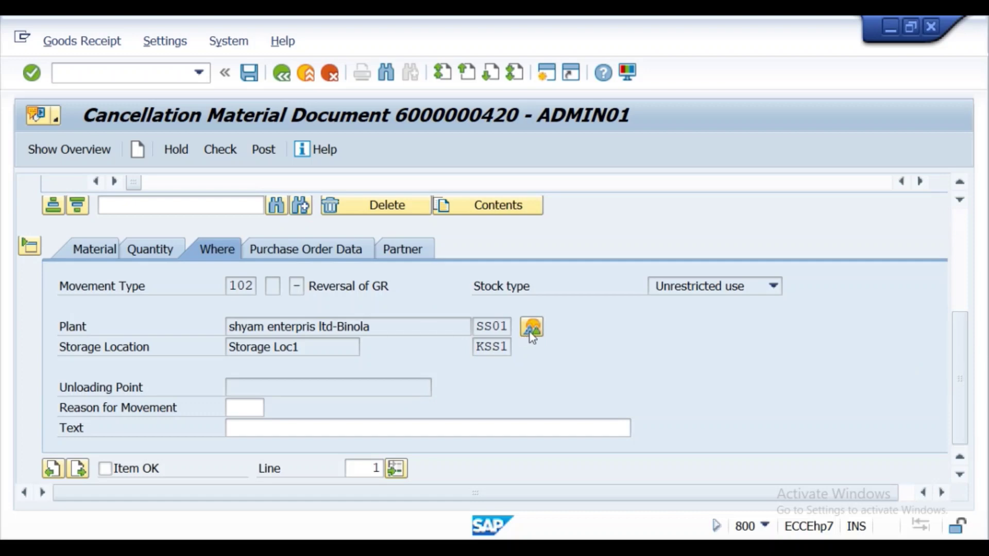
scroll(532, 338, "up", 5)
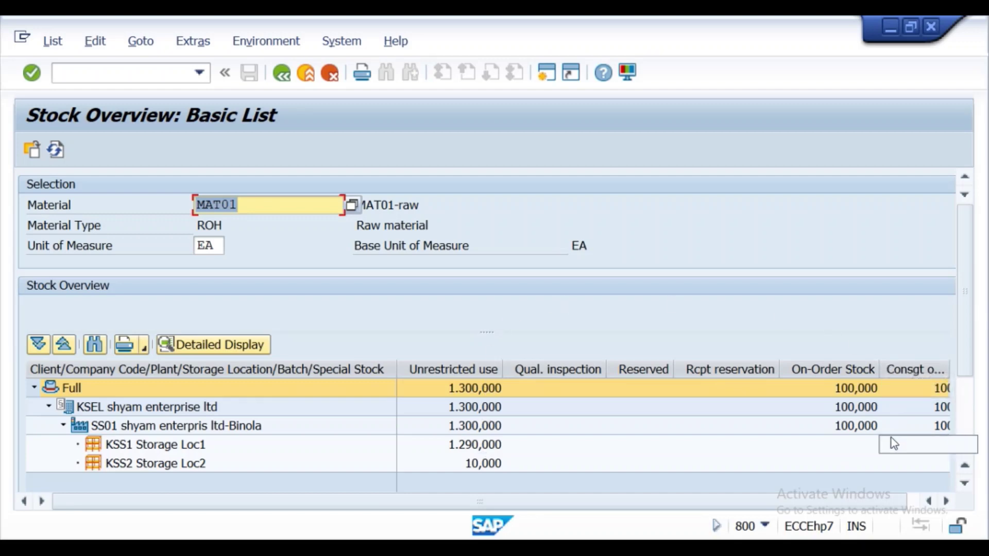
left_click(277, 80)
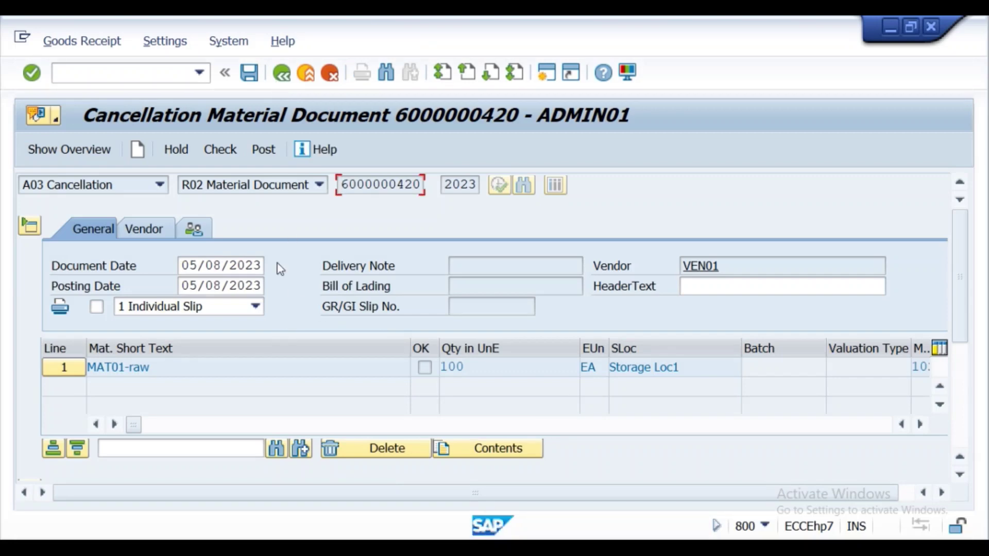
Flag line 1 as Item OK, check the document, and post the goods receipt cancellation
left_click(264, 156)
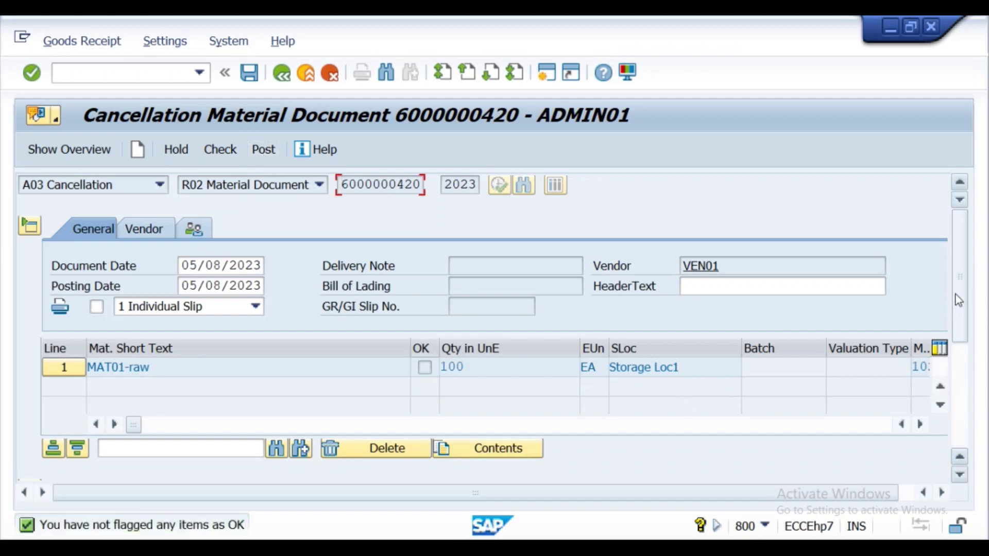
left_click_drag(965, 283, 973, 395)
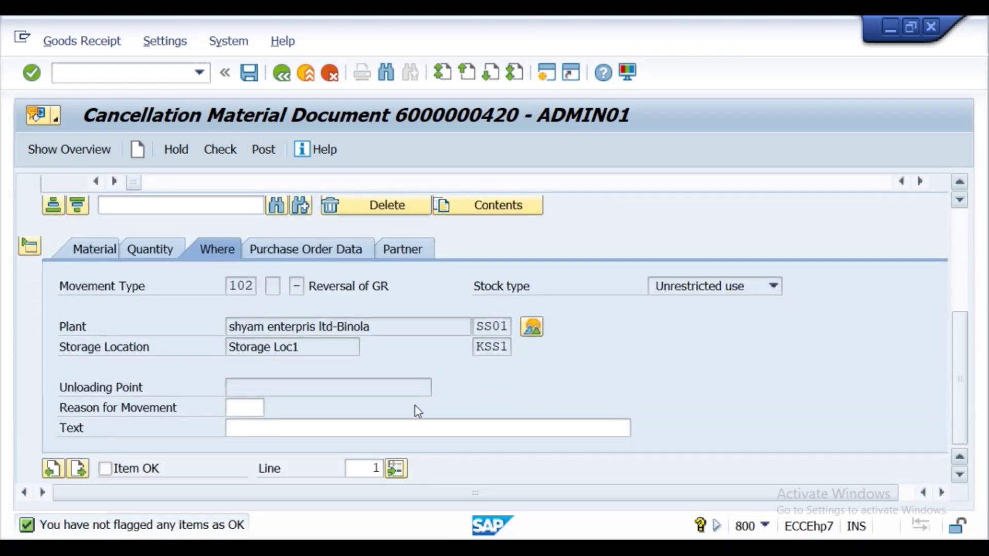
left_click(105, 469)
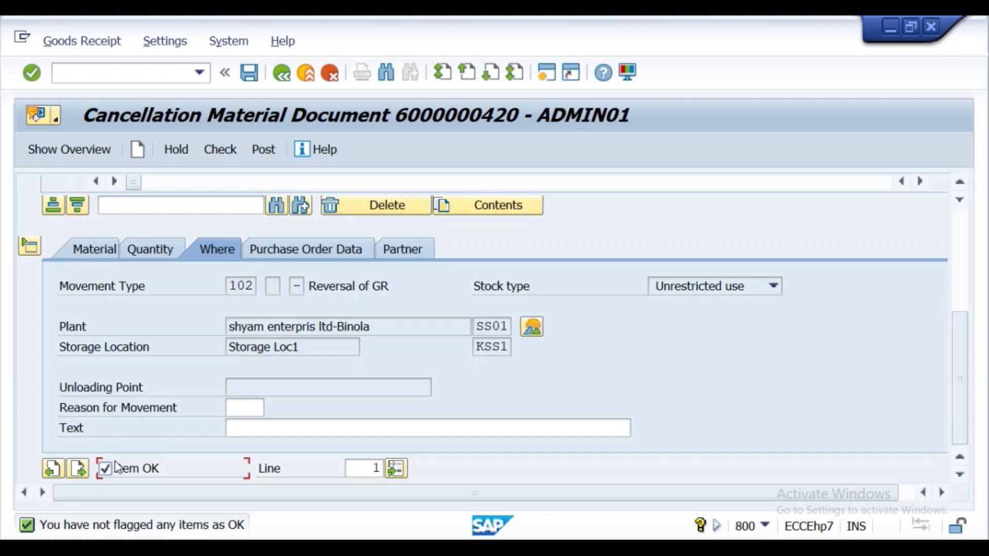
left_click(220, 153)
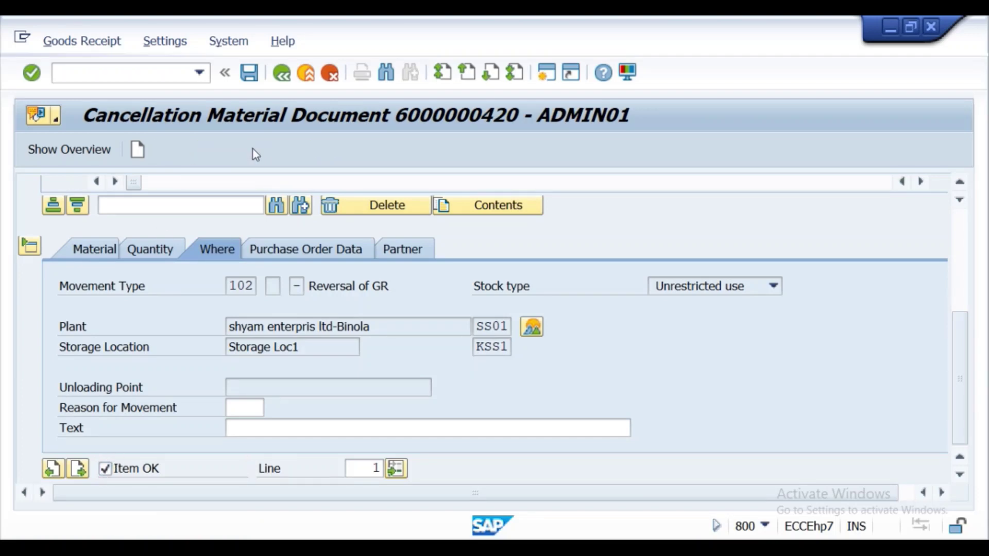
left_click(262, 152)
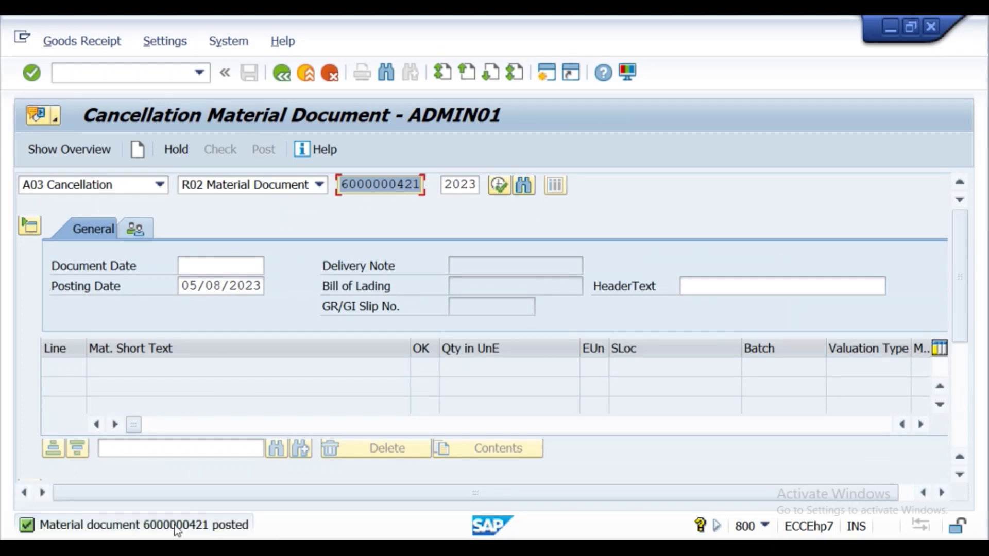
Copy the material document posting message from its details into the Notepad notes, and close the message details
double_click(177, 528)
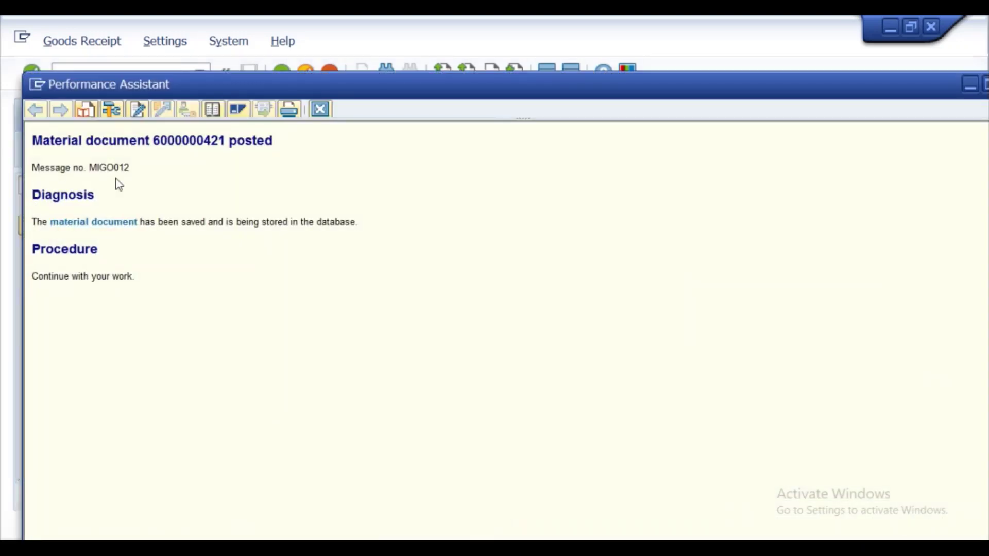
left_click_drag(274, 137, 62, 140)
key("ctrl+c")
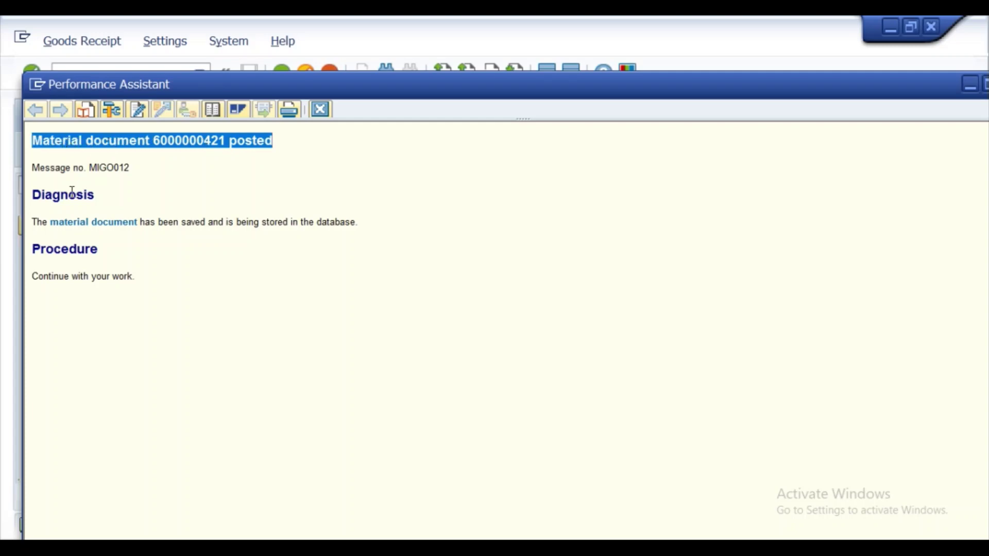
key("alt+Tab")
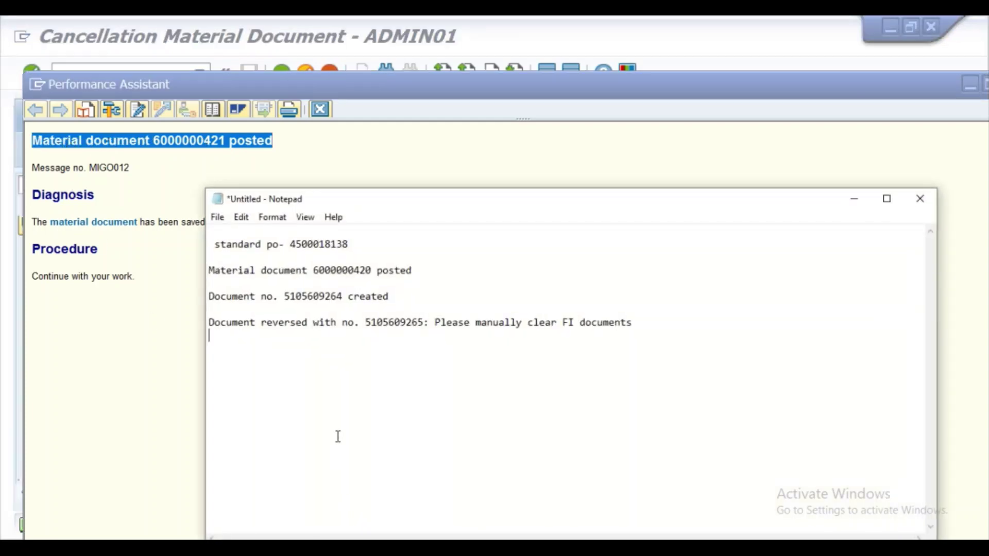
key("ctrl+v")
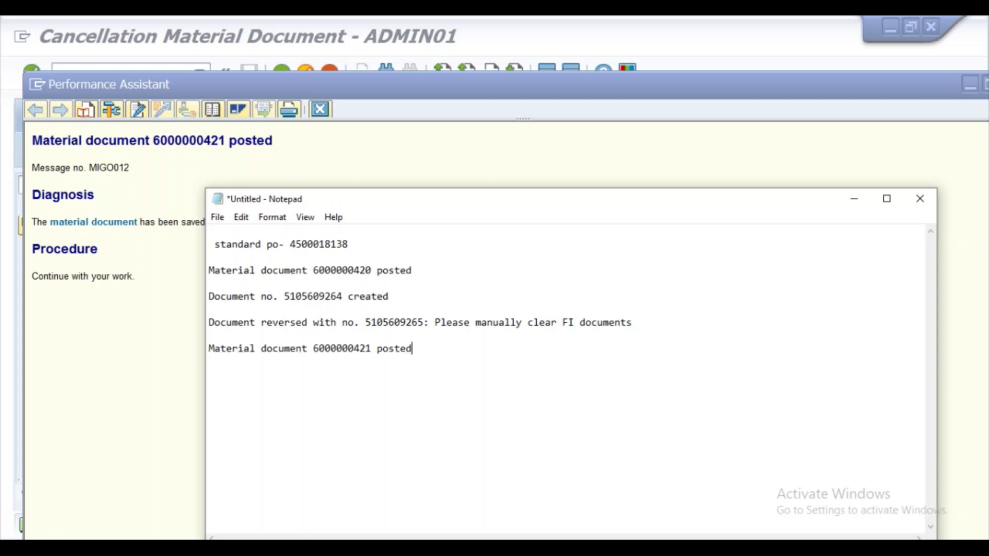
left_click(854, 198)
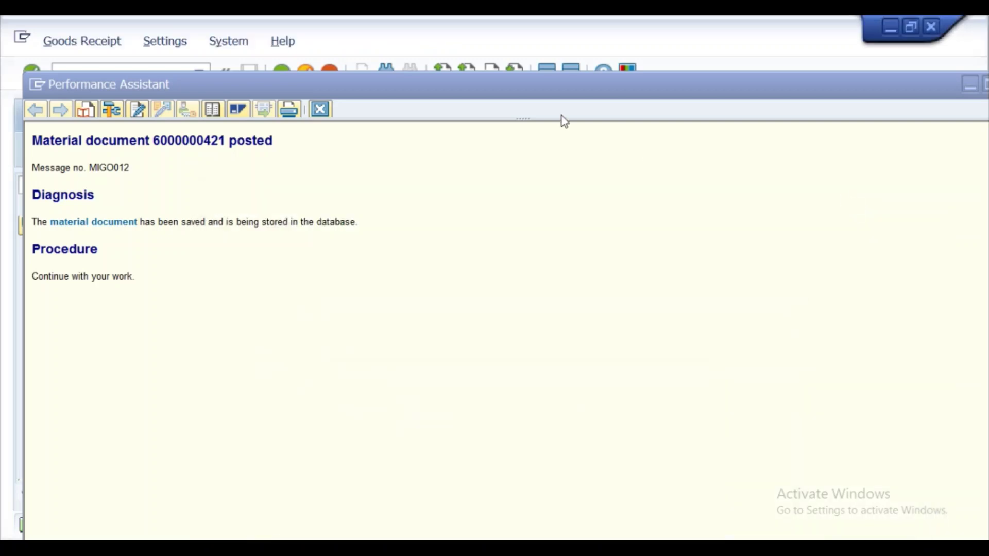
left_click(320, 109)
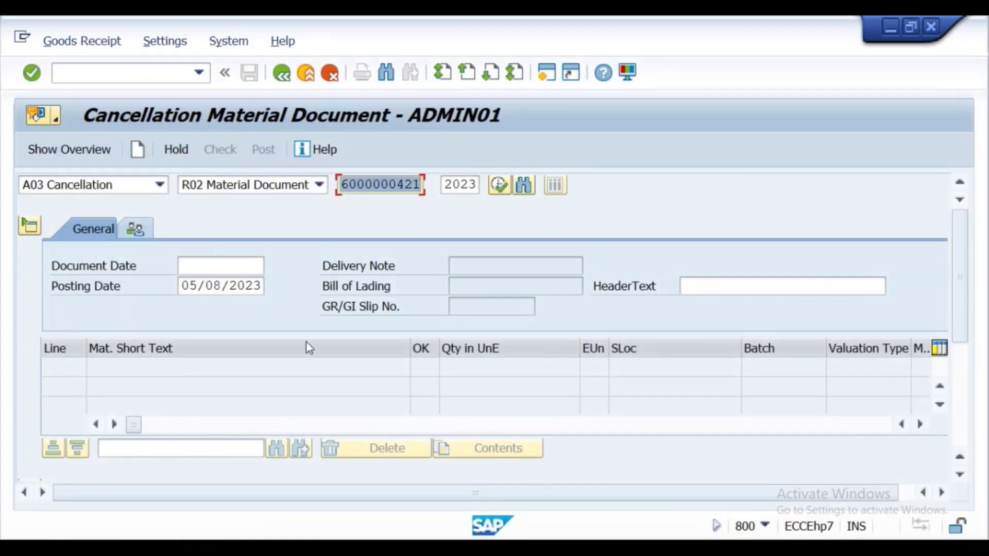
Display the cancellation material document using action A04 Display, examine the MAT01 stock overview, and return to the document
left_click(159, 185)
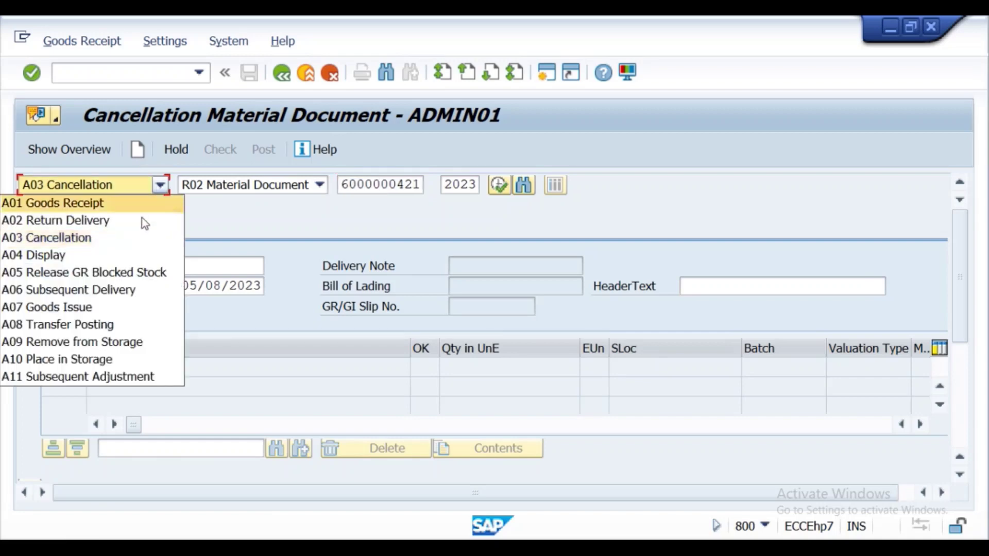
left_click(122, 255)
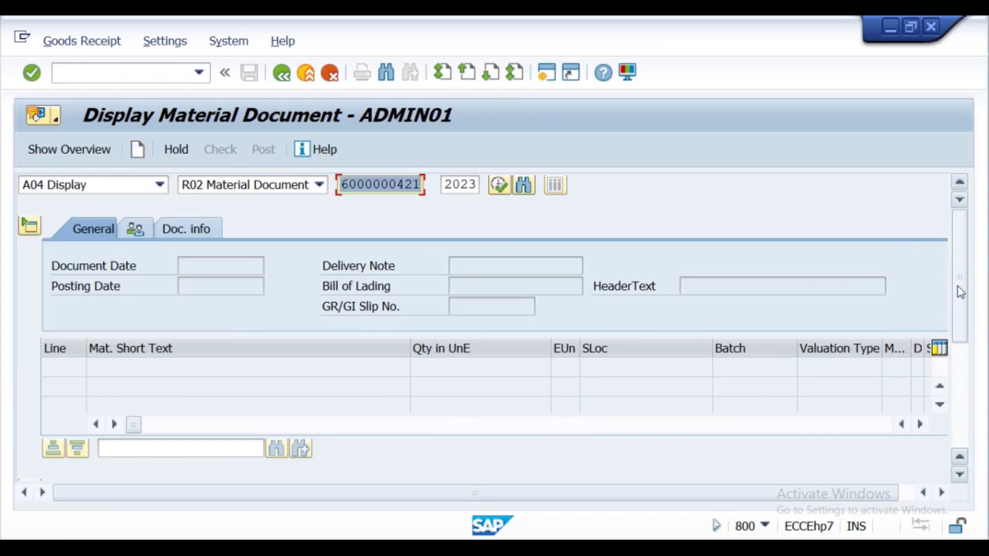
left_click_drag(957, 287, 975, 217)
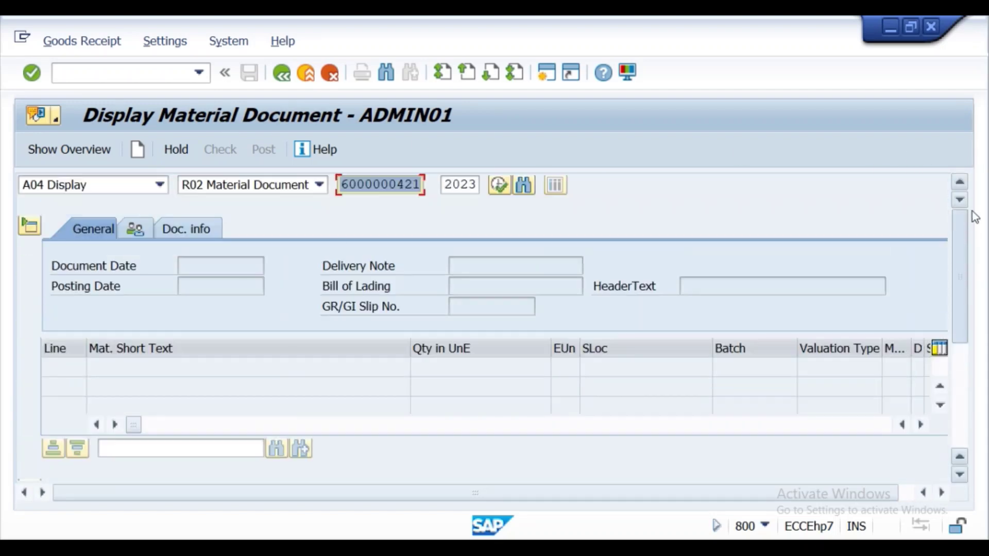
left_click(32, 73)
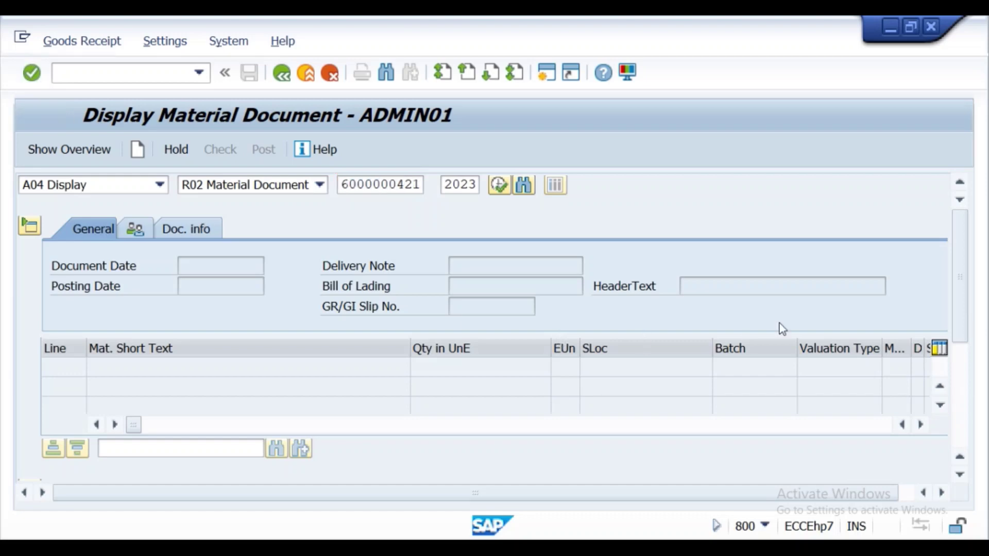
left_click_drag(953, 238, 968, 361)
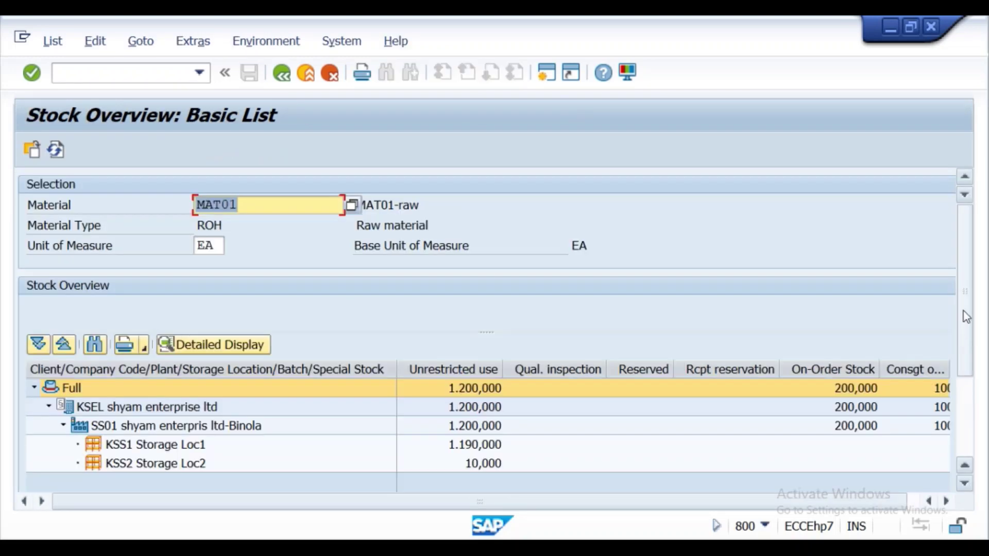
left_click_drag(971, 335, 975, 354)
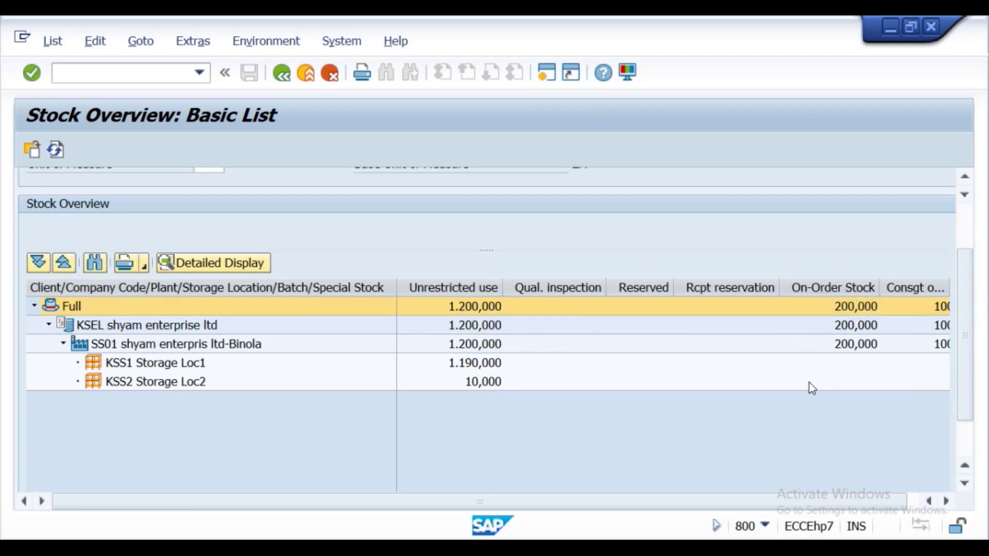
left_click(281, 74)
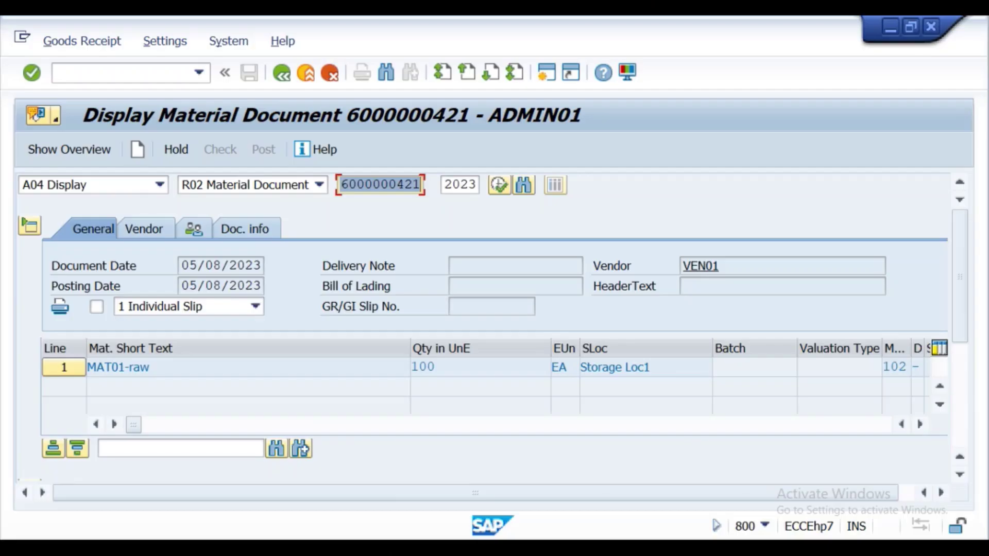
Check the Change PO section in the Word lecture notes, and open transaction ME22N in SAP
key("alt+Tab")
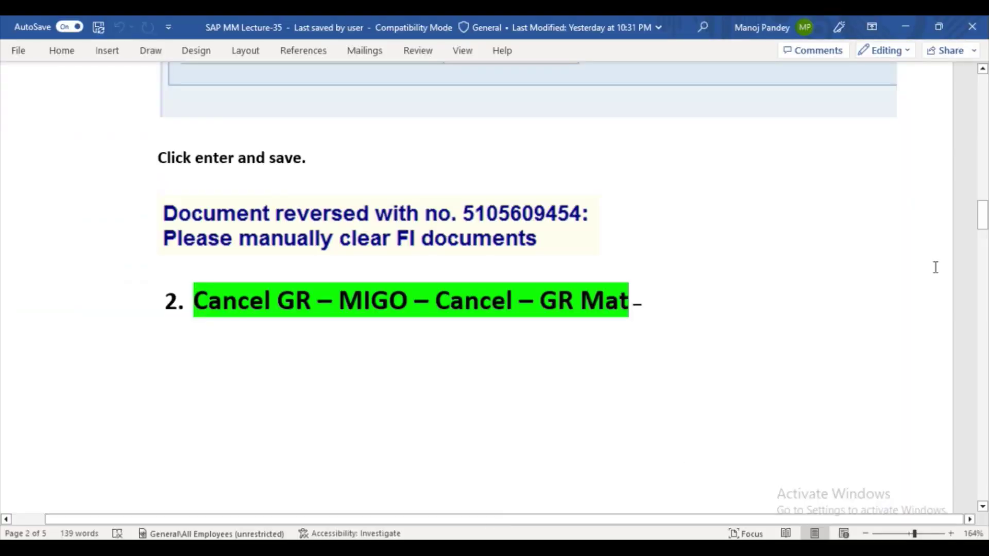
left_click_drag(984, 213, 985, 299)
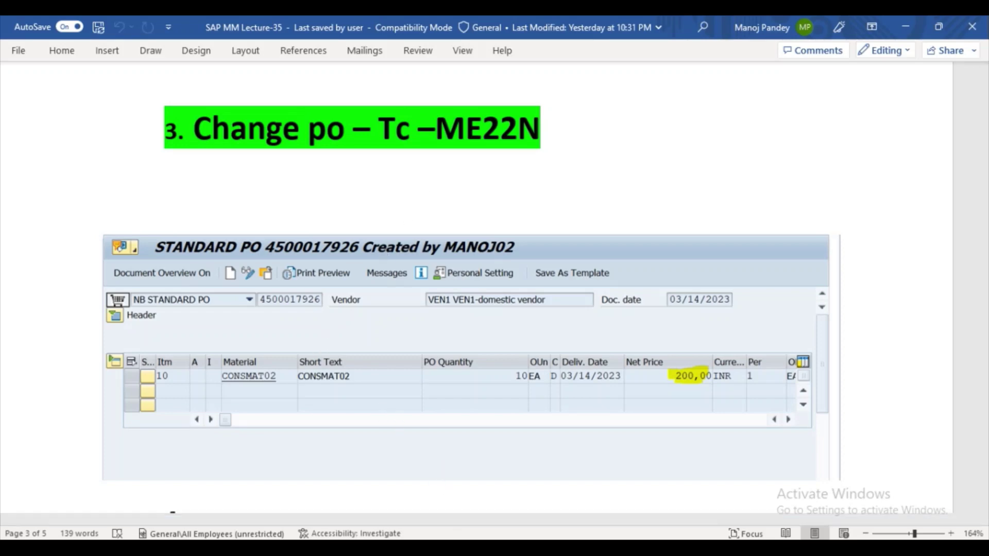
mouse_move(440, 548)
left_click(516, 494)
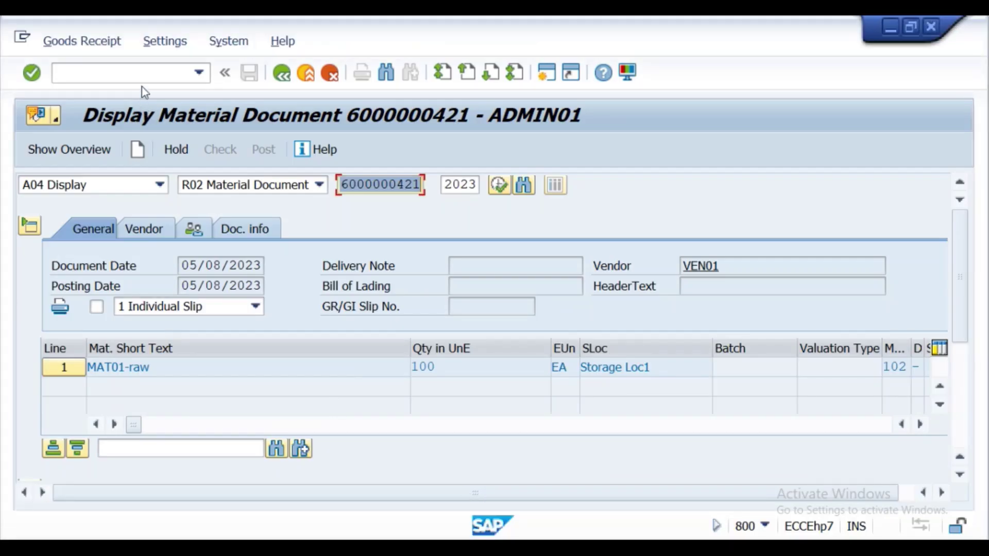
left_click(143, 81)
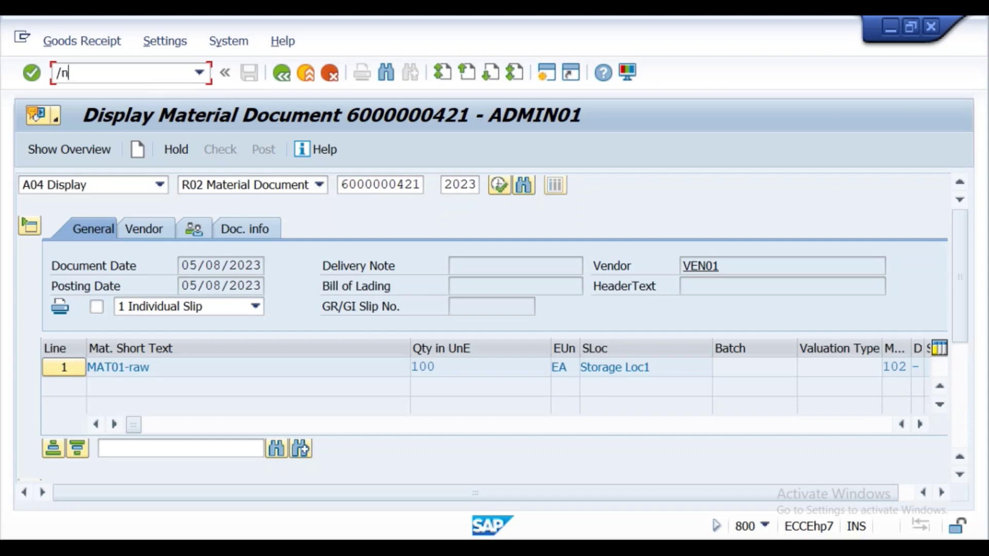
type("/nme22")
key("Return")
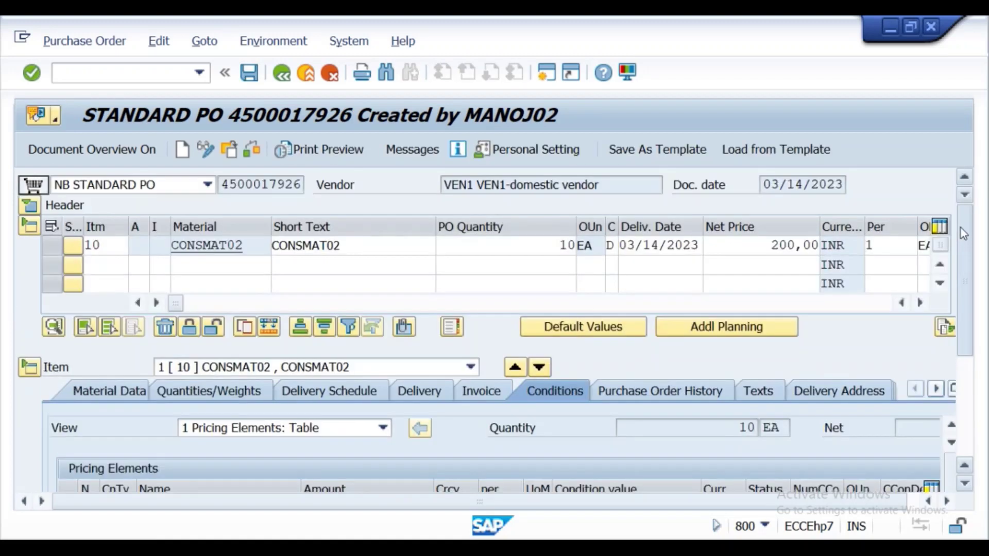
Load the MAT01 standard purchase order recorded in Notepad in place of the CONSMAT02 order
left_click(786, 248)
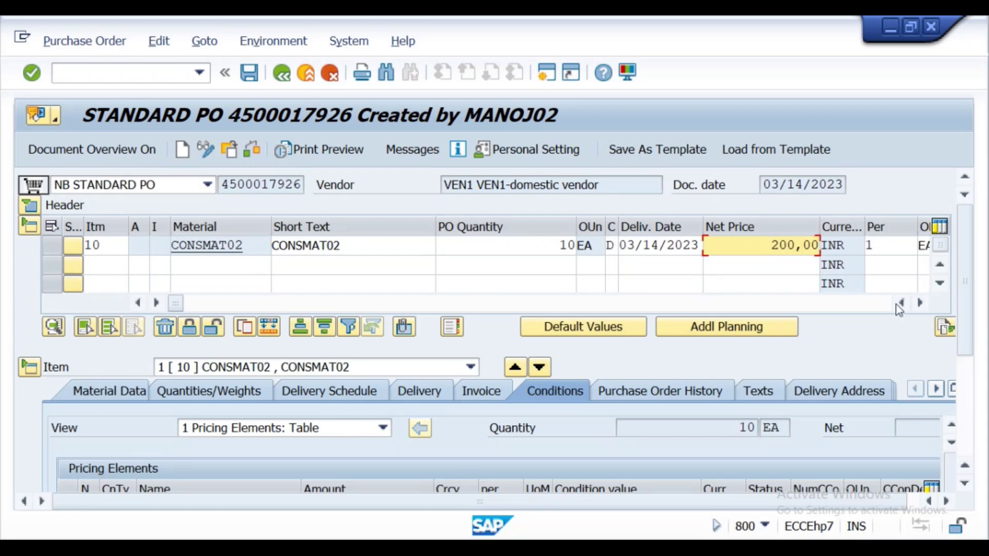
left_click(234, 152)
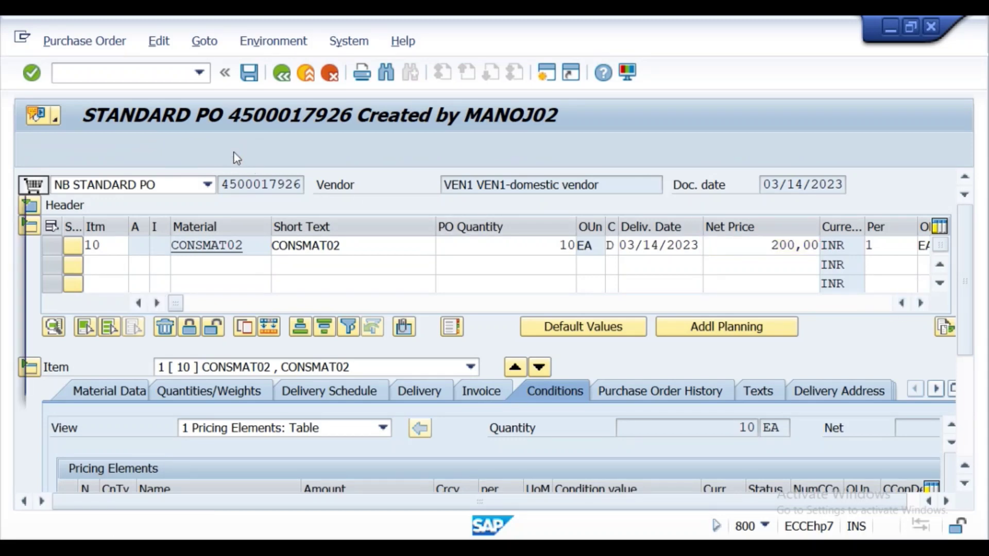
key("BackSpace")
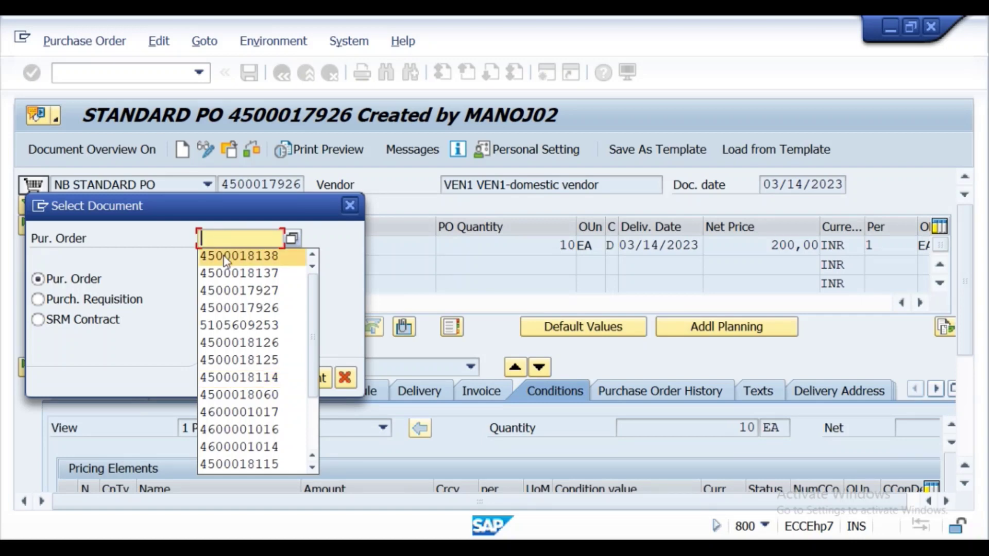
left_click(223, 255)
left_click(280, 378)
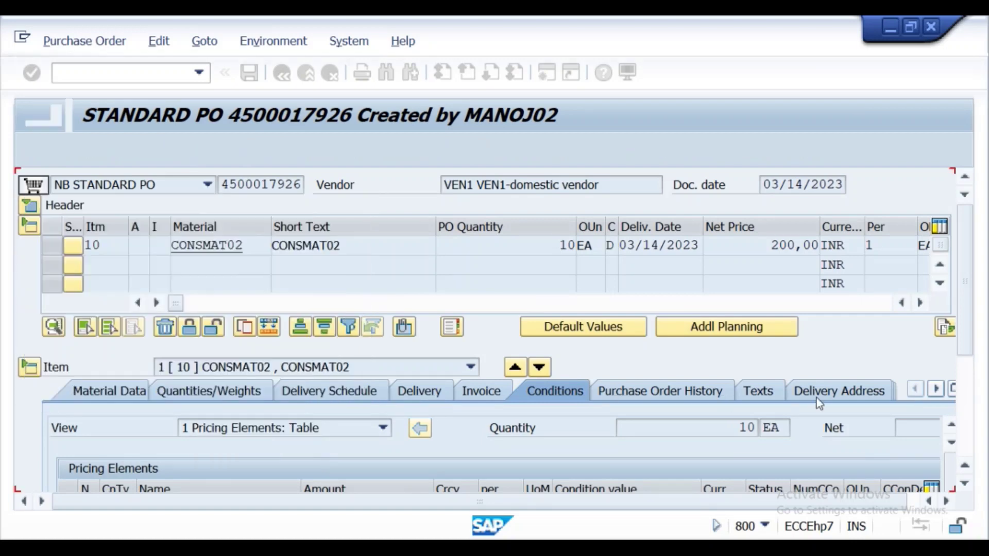
scroll(965, 266, "down", 1)
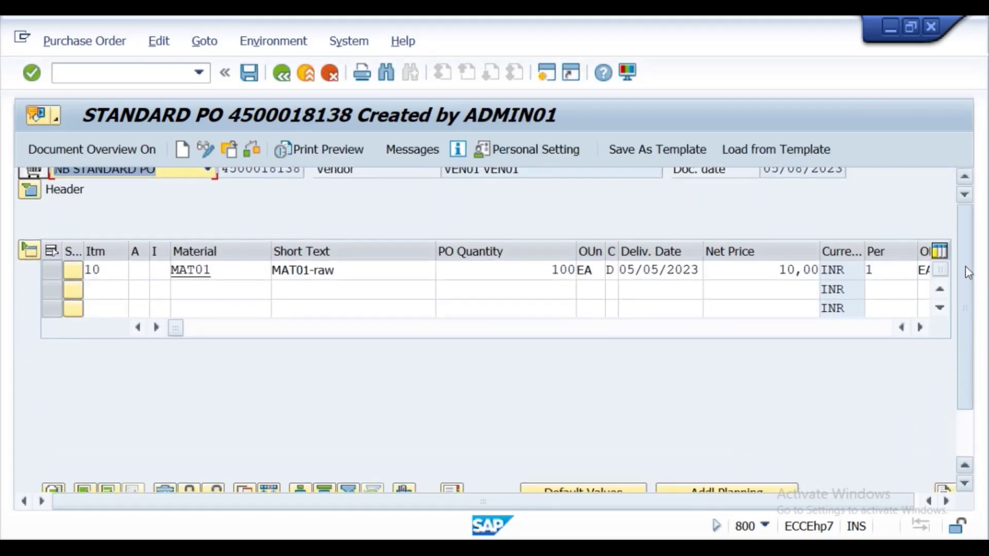
scroll(965, 263, "up", 1)
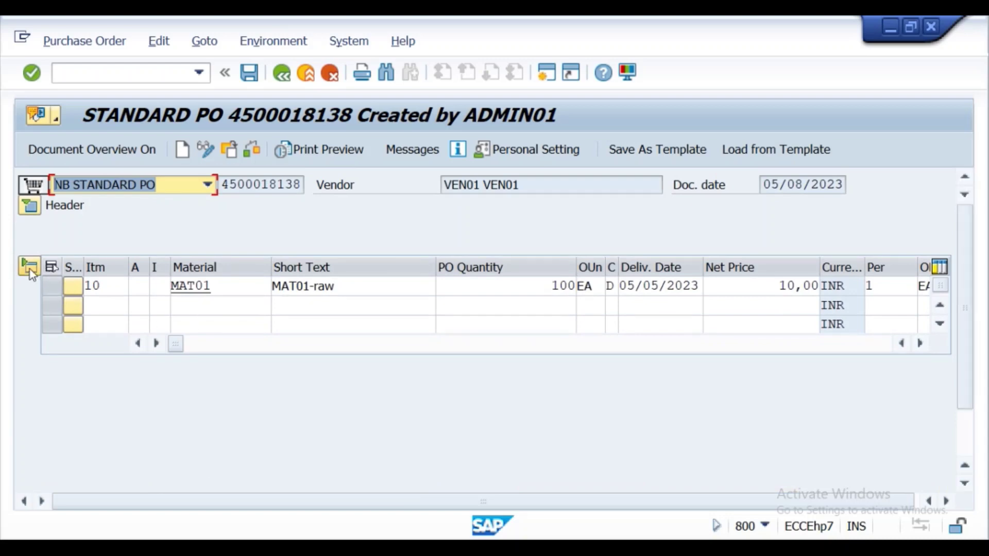
Set the net price of item 10, MAT01, to 20 INR
left_click(796, 287)
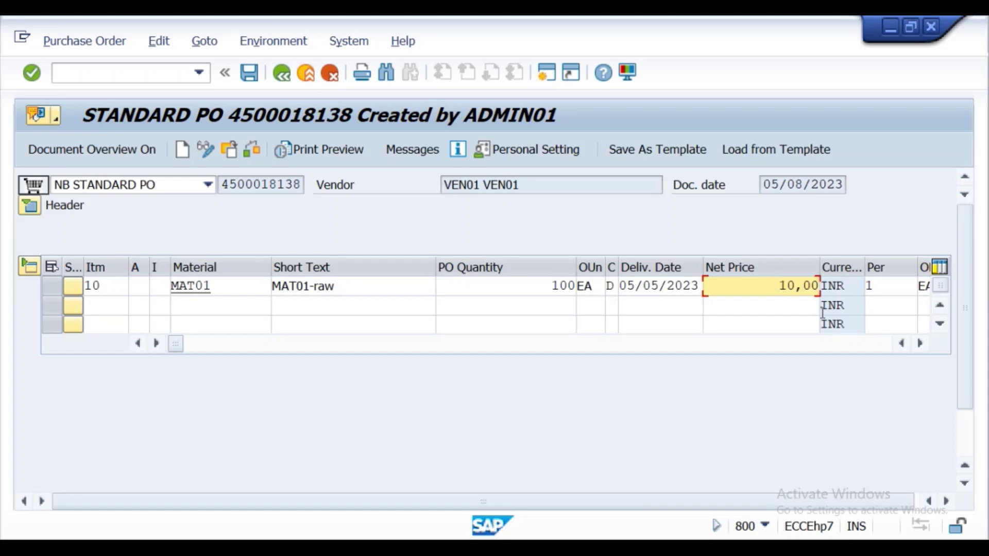
key("Delete")
key("Delete")
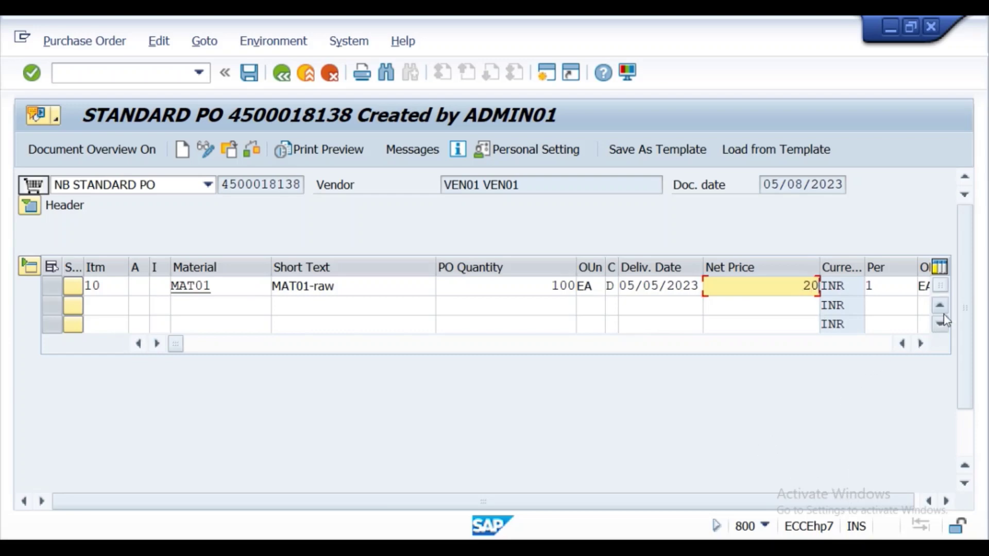
left_click_drag(965, 318, 966, 363)
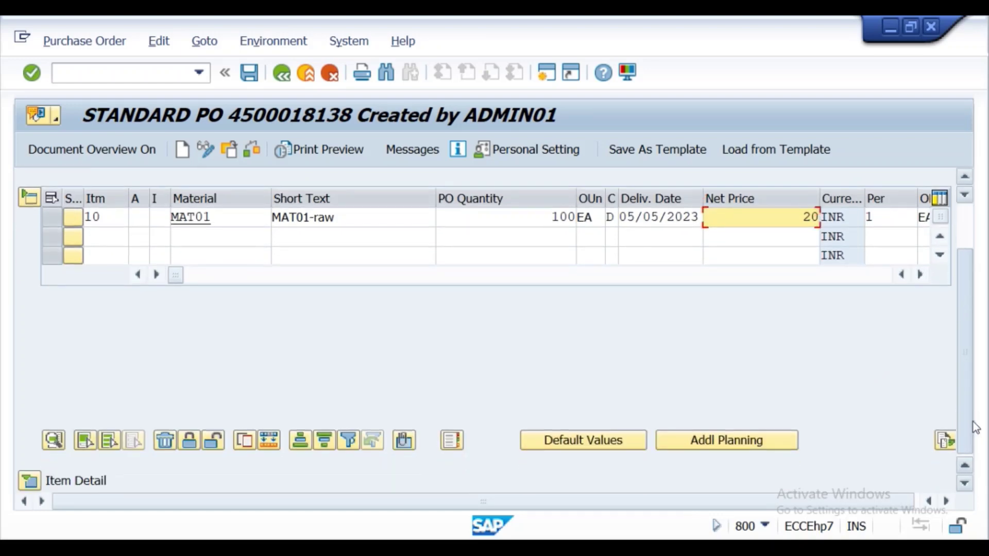
left_click(29, 480)
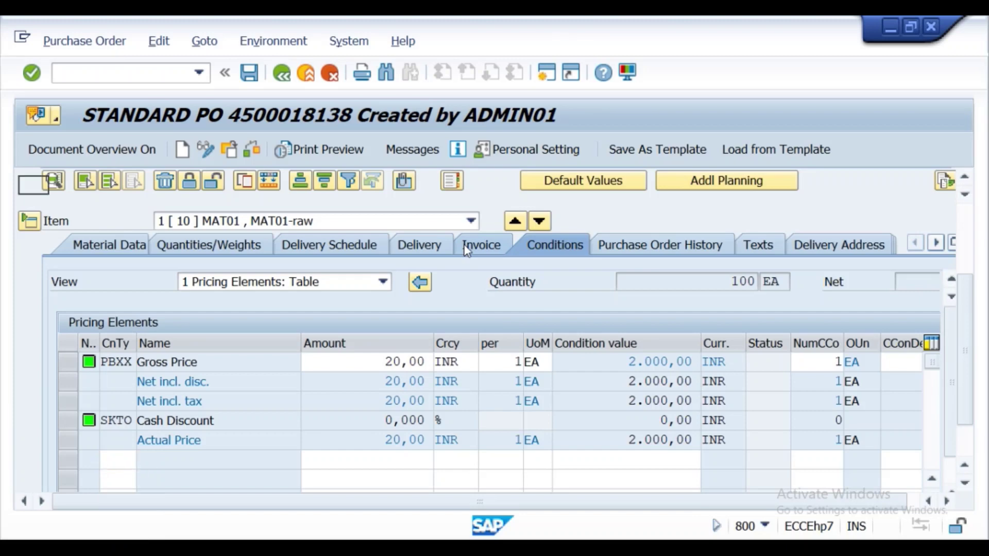
left_click(483, 245)
left_click(606, 429)
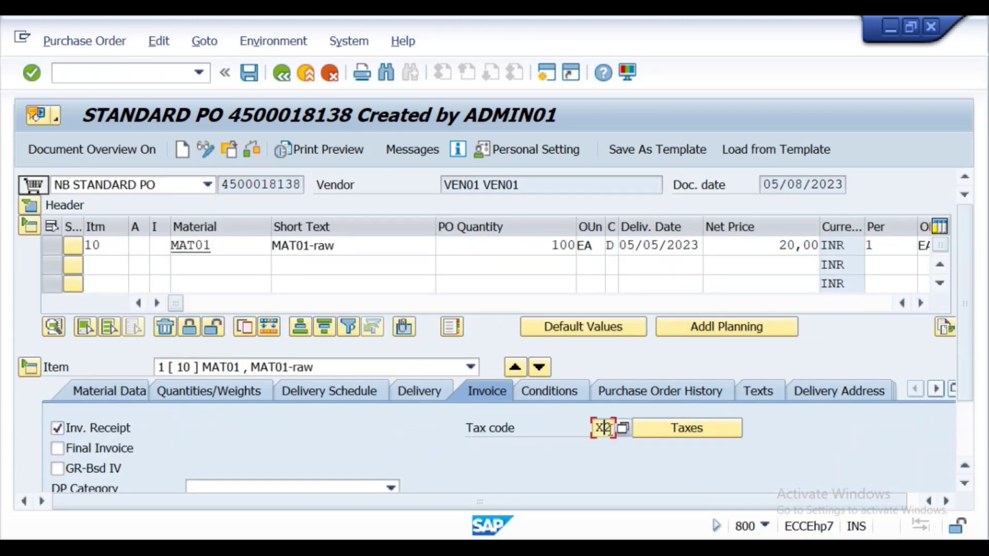
left_click(621, 429)
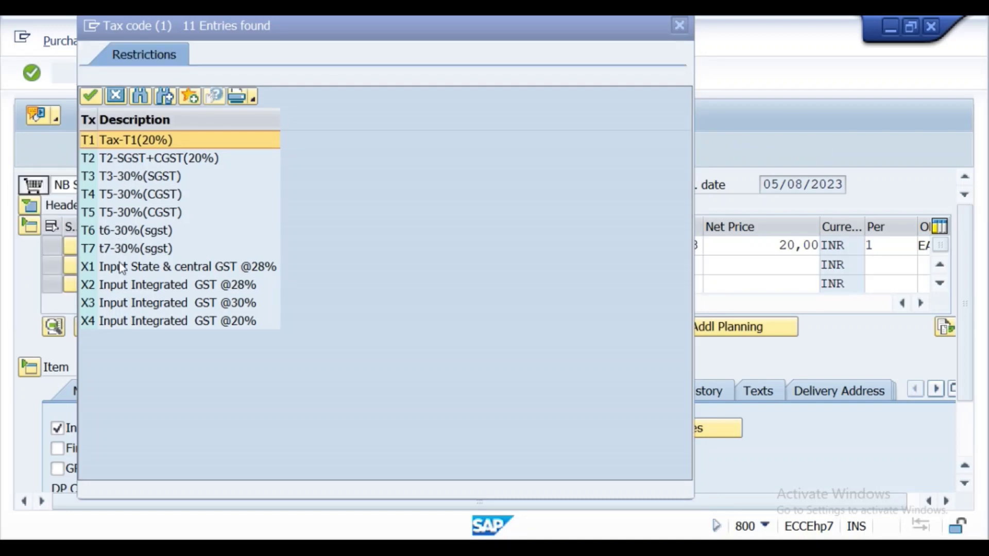
left_click(129, 308)
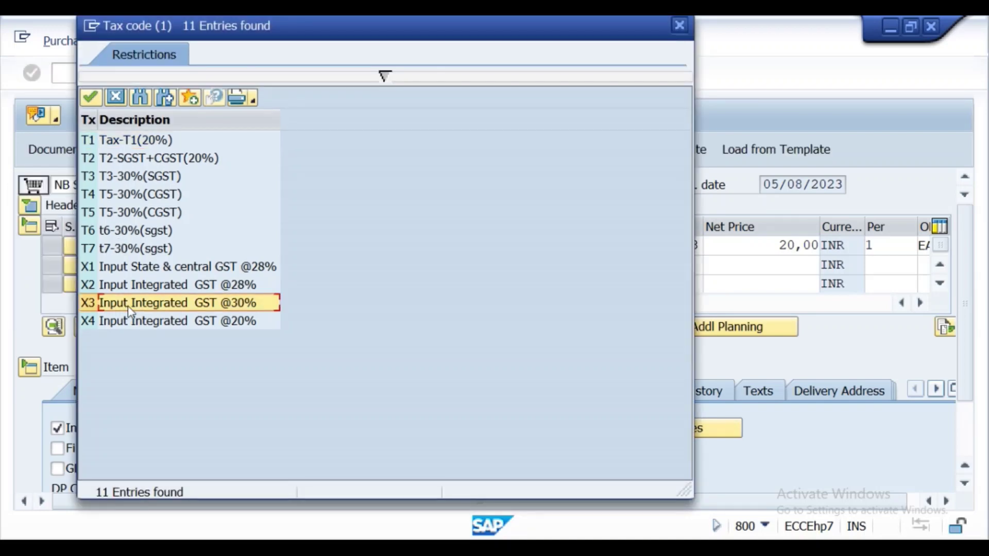
double_click(129, 308)
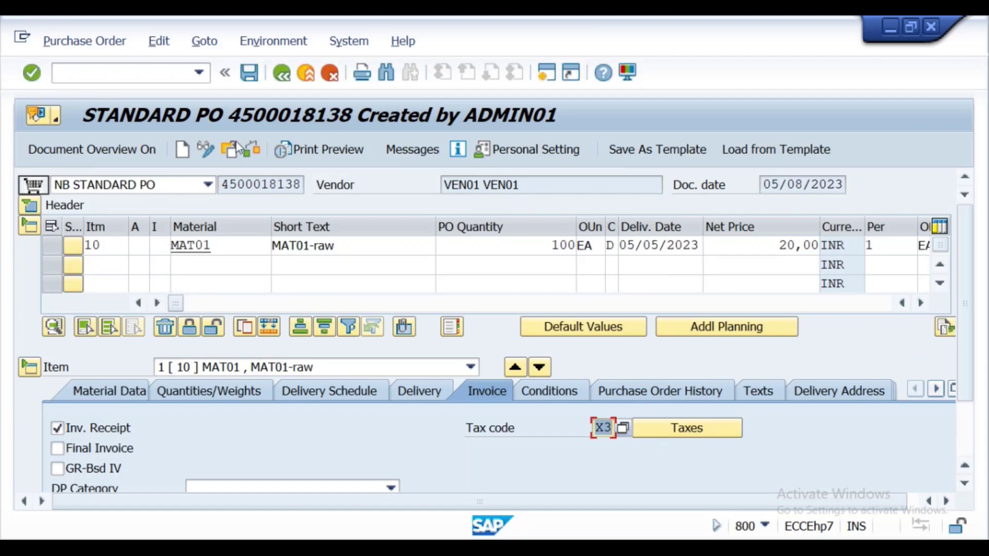
Check and save the purchase order, and open the details of the resulting status message
left_click(249, 153)
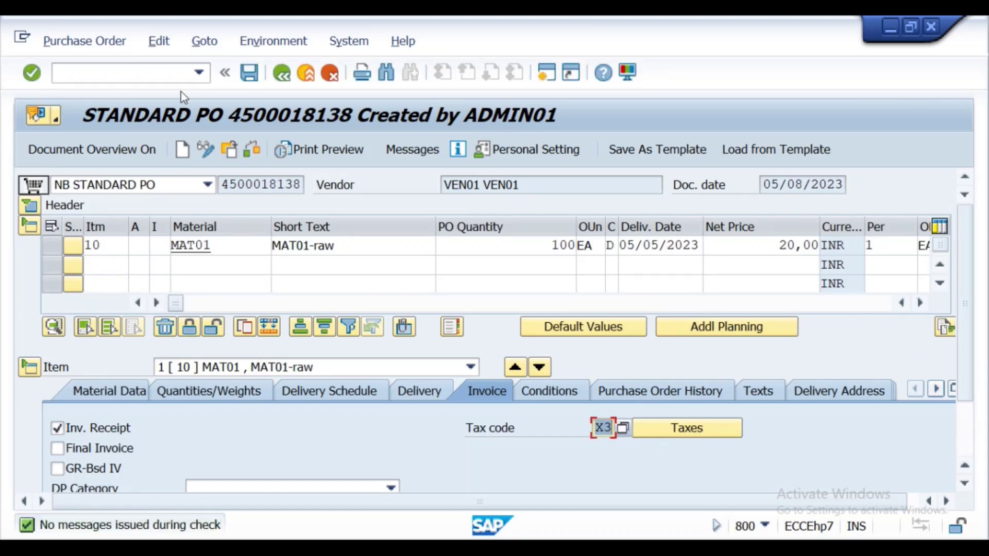
left_click(250, 76)
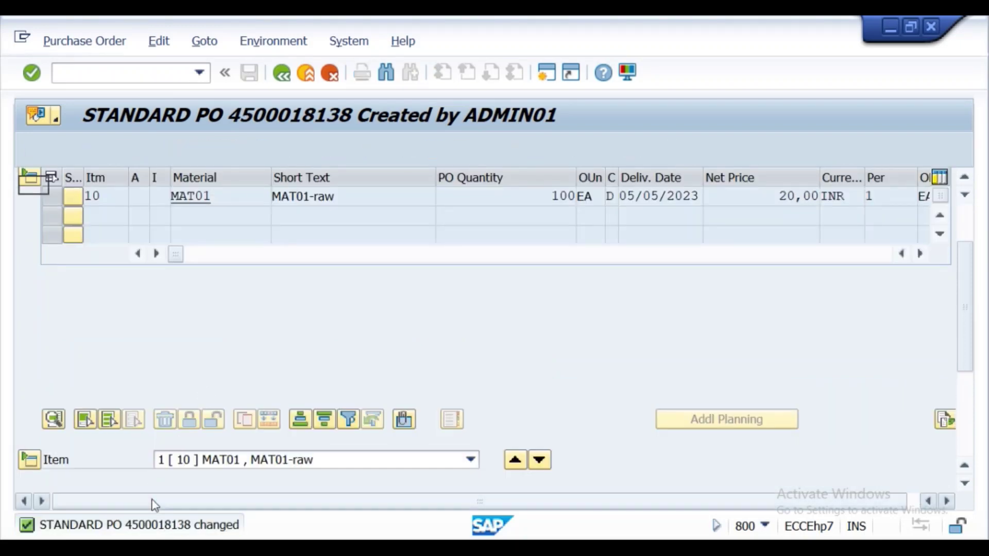
double_click(165, 526)
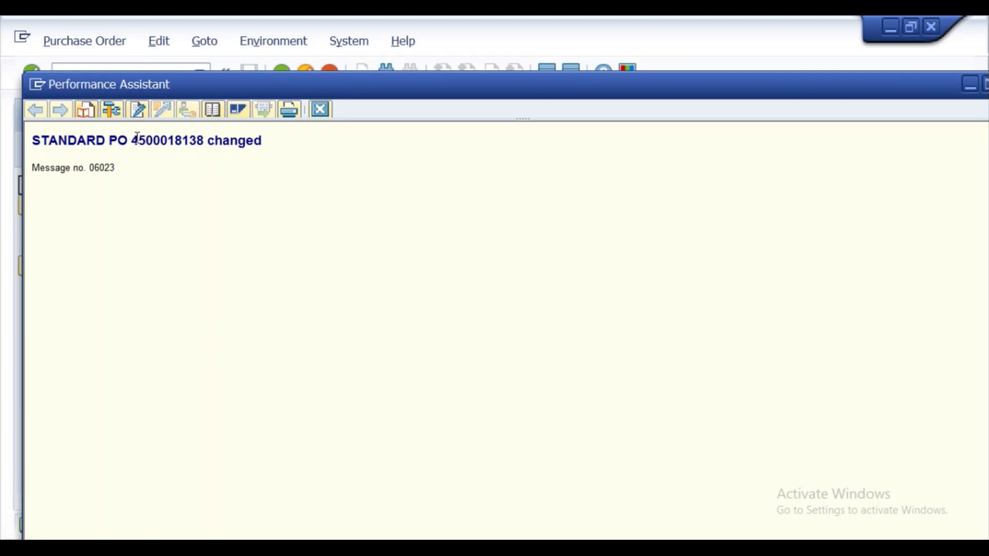
Copy the purchase order change message into Notepad below the last material document entry, and close the message details
left_click_drag(133, 142, 214, 143)
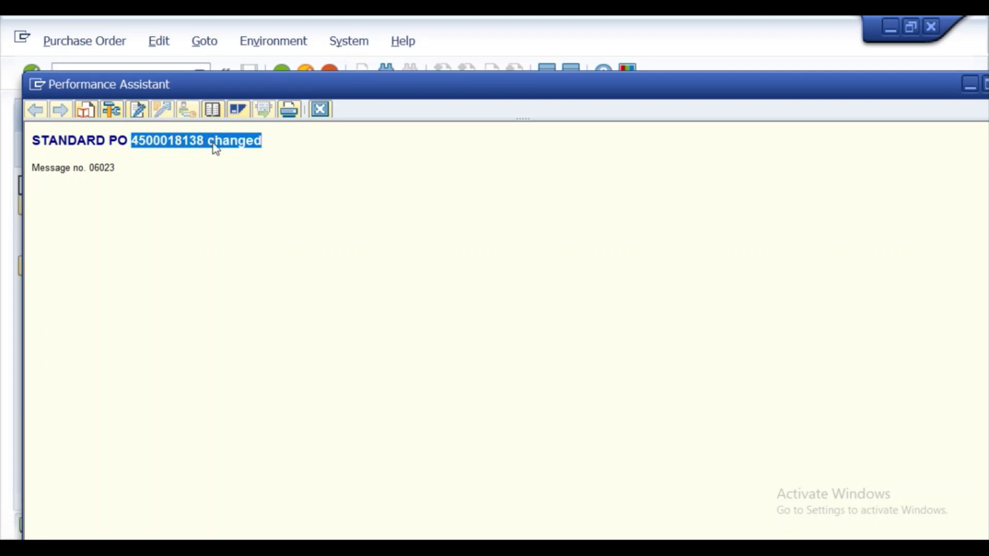
left_click(181, 190)
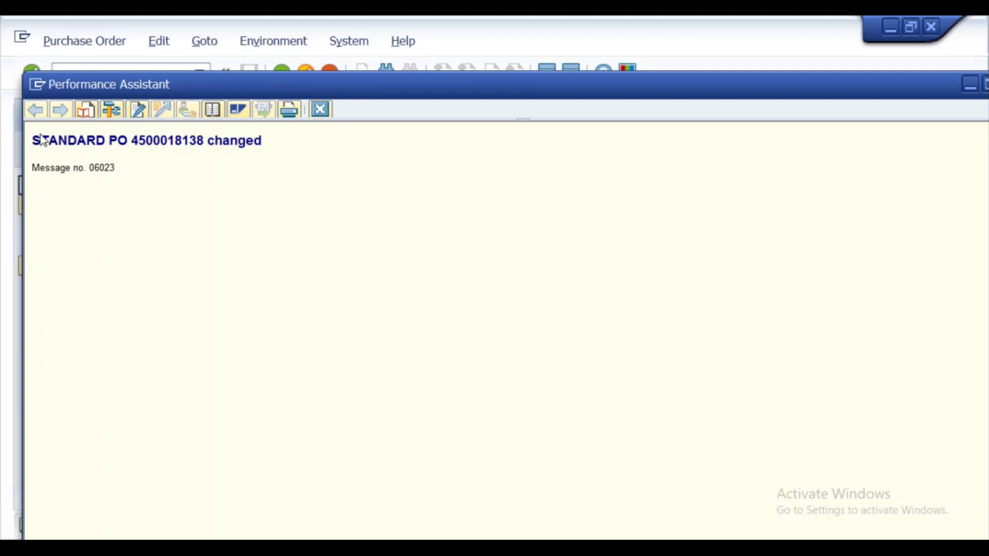
left_click_drag(52, 142, 278, 143)
key("ctrl+c")
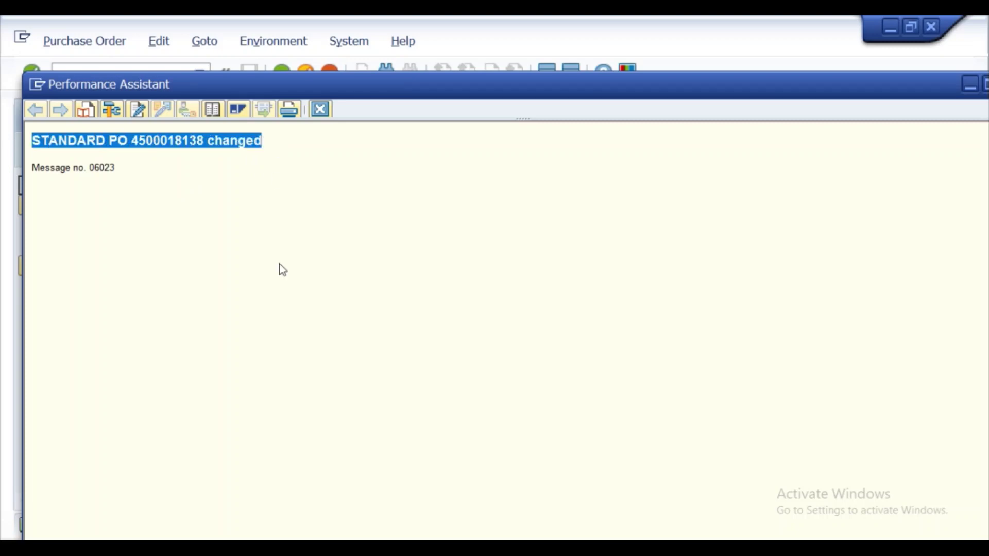
key("alt+Tab")
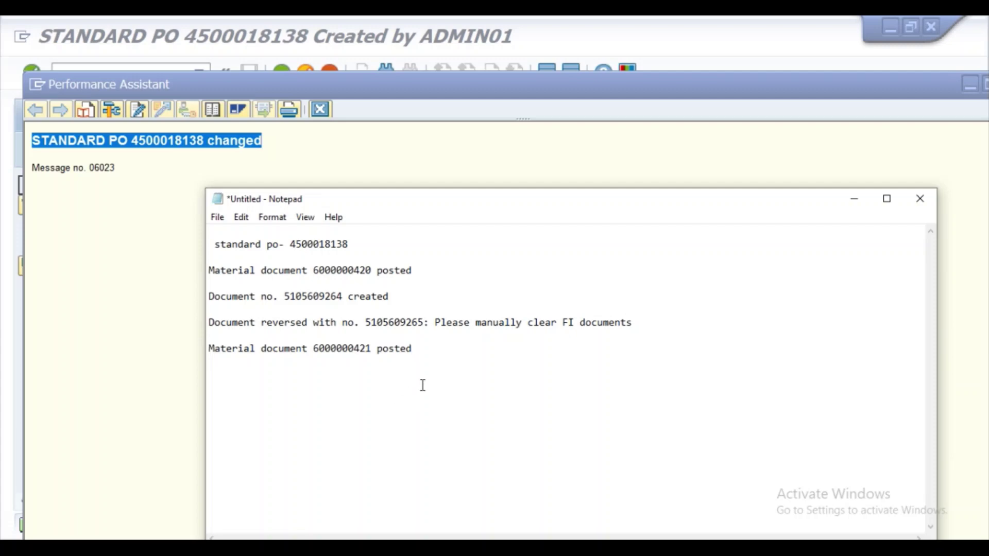
key("ctrl+v")
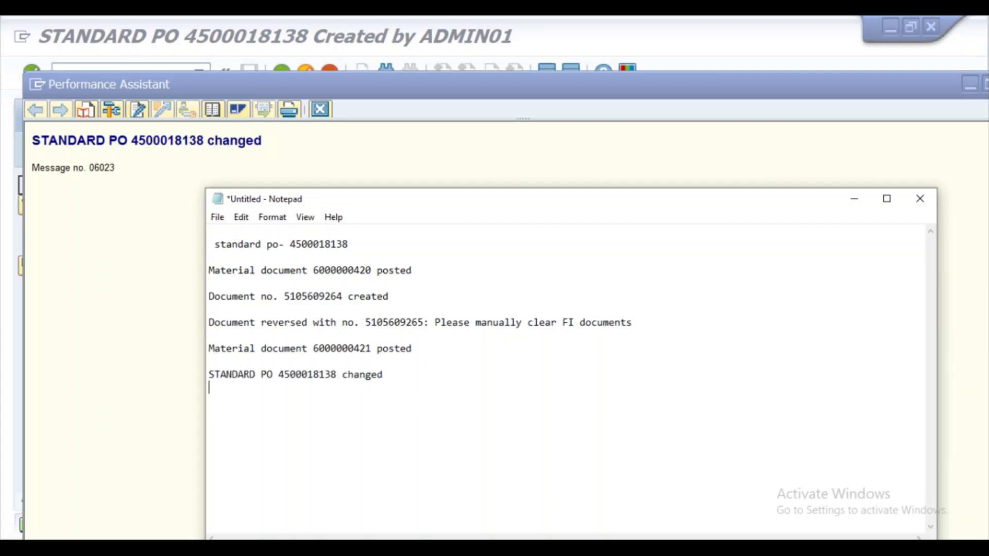
left_click(853, 199)
left_click(320, 109)
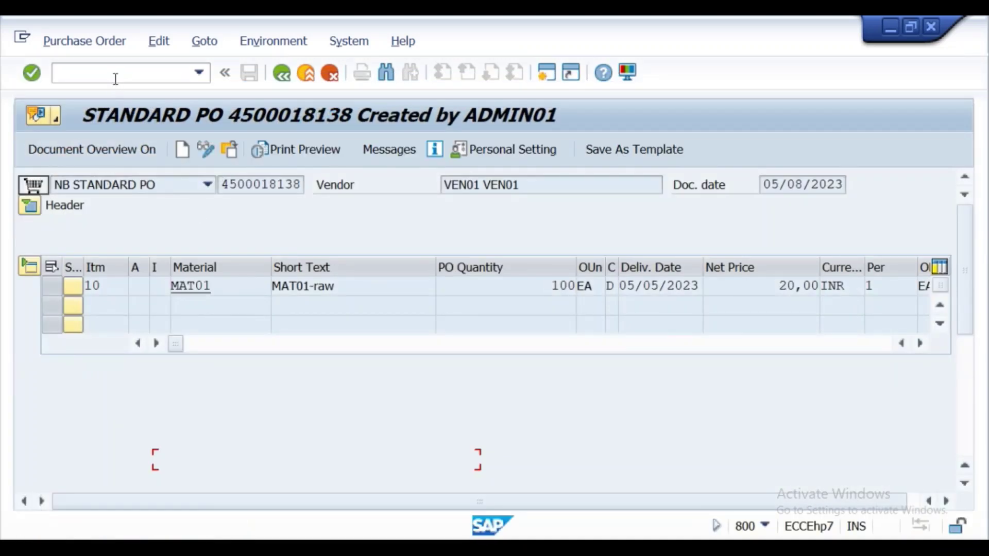
Consult the remaining process steps in the Word lecture notes, and start transaction MIGO in SAP
left_click(115, 78)
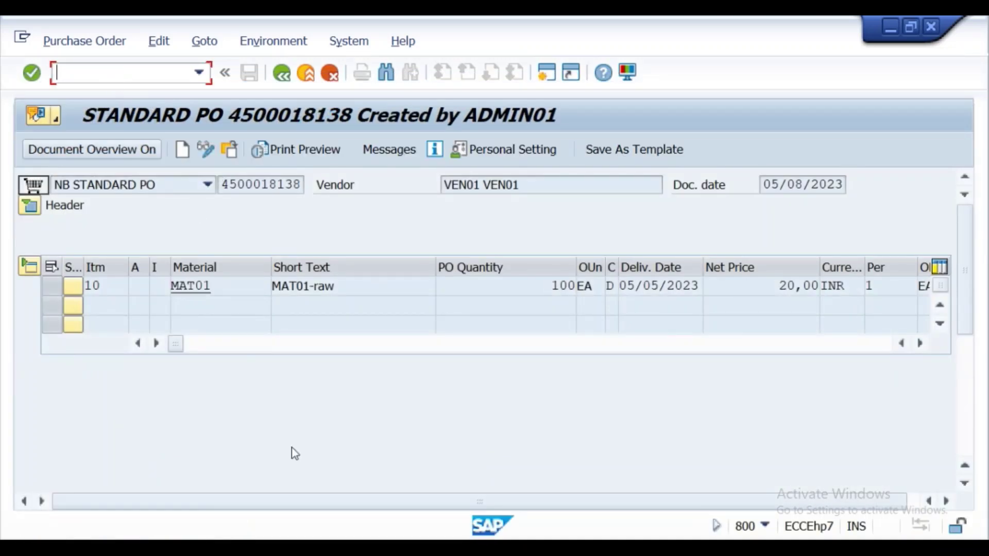
key("alt+Tab")
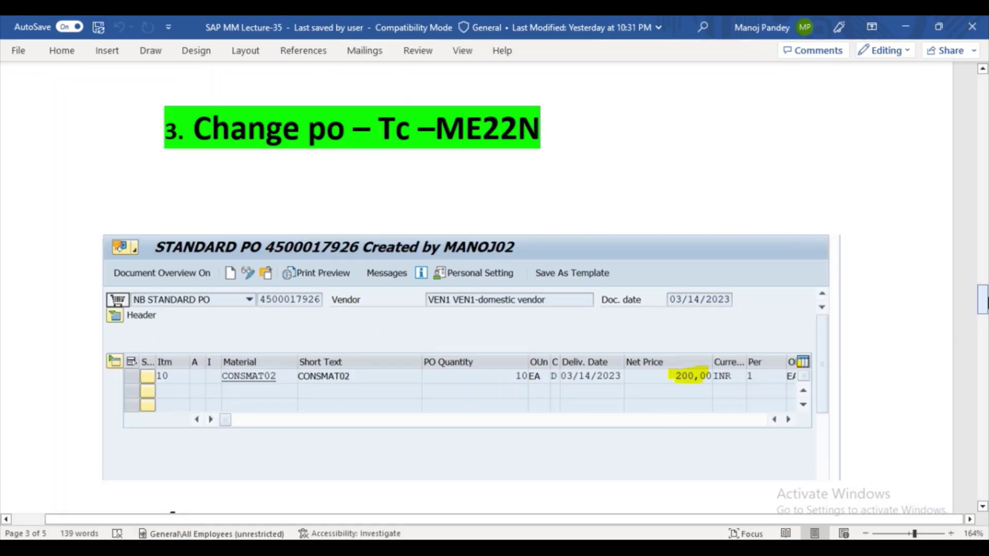
left_click_drag(983, 305, 983, 322)
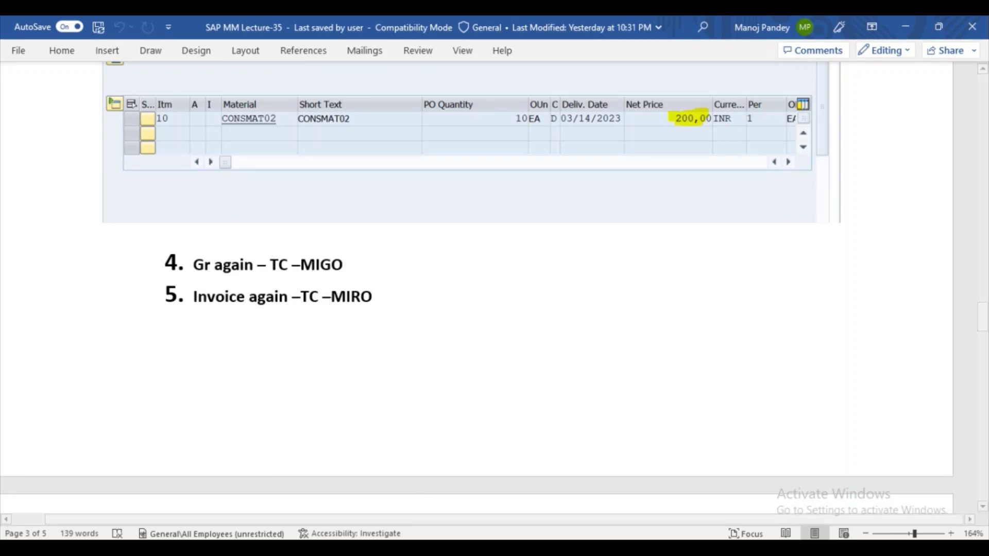
mouse_move(438, 549)
left_click(477, 508)
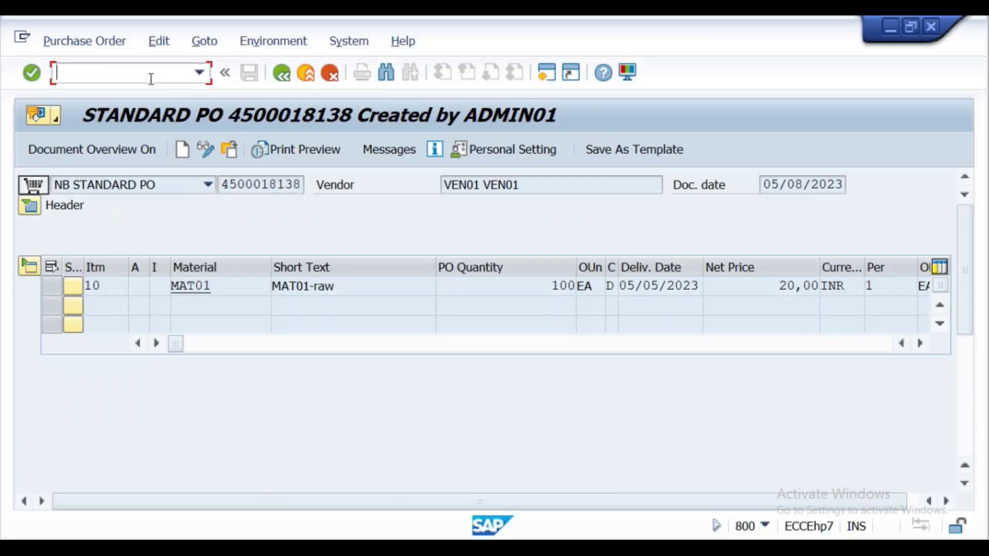
type("/nmigo")
key("Return")
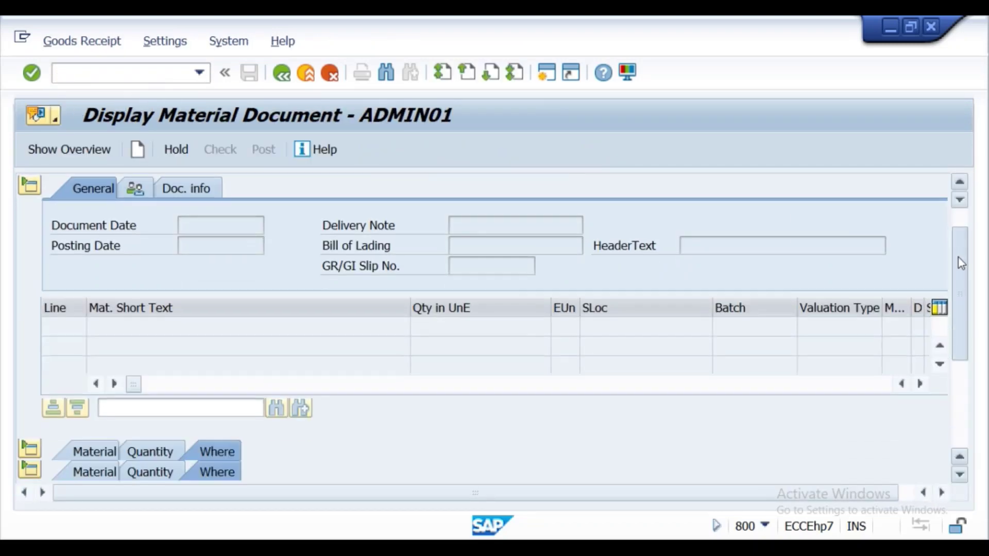
Switch the transaction to A01 Goods Receipt with reference R01 Purchase Order, and load the corrected MAT01 purchase order
mouse_move(956, 234)
left_mouse_down()
mouse_move(963, 281)
mouse_move(962, 221)
left_mouse_up()
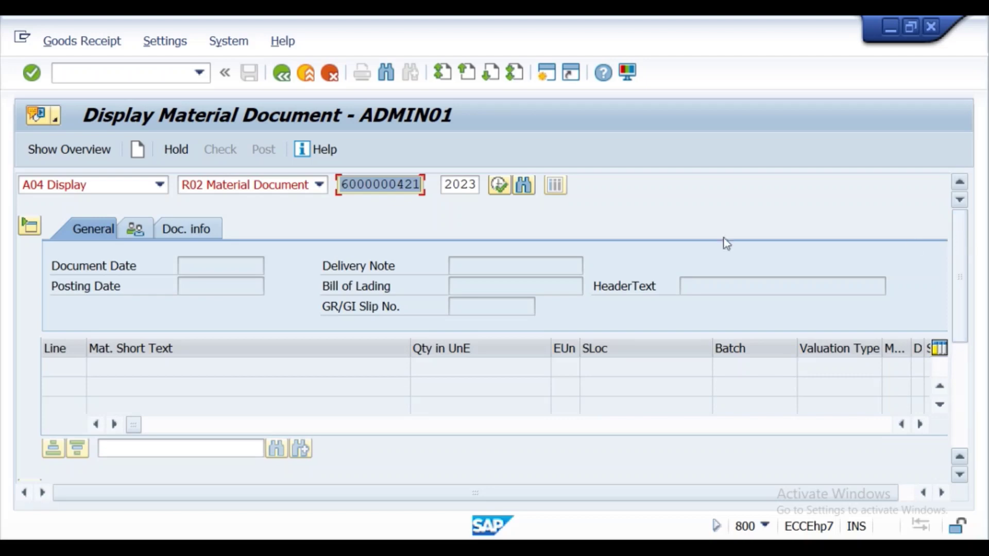
left_click(147, 184)
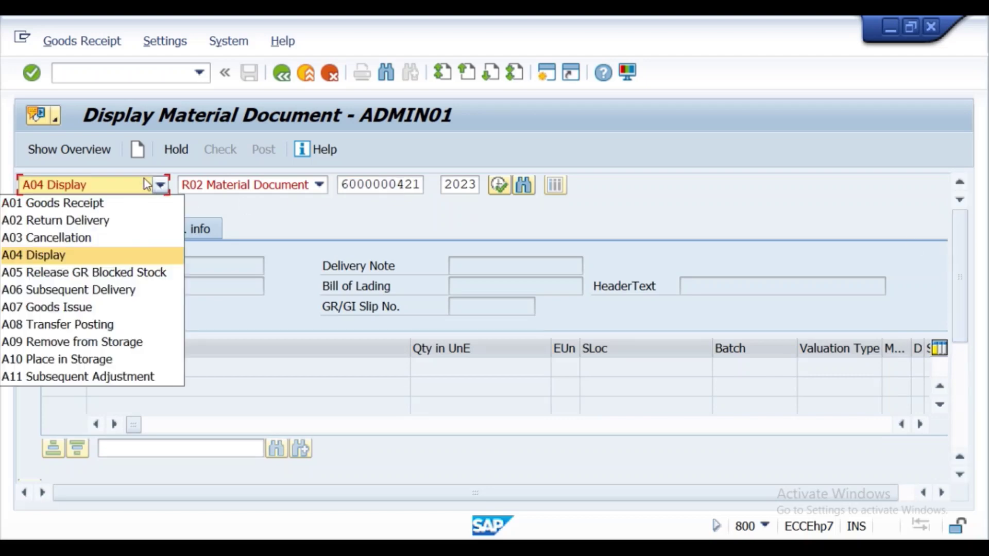
left_click(96, 204)
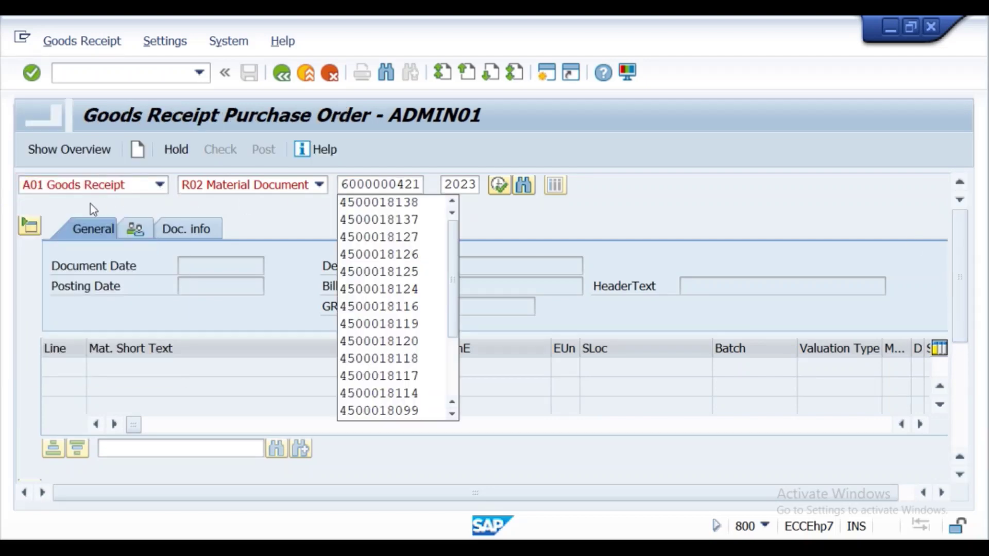
left_click(363, 203)
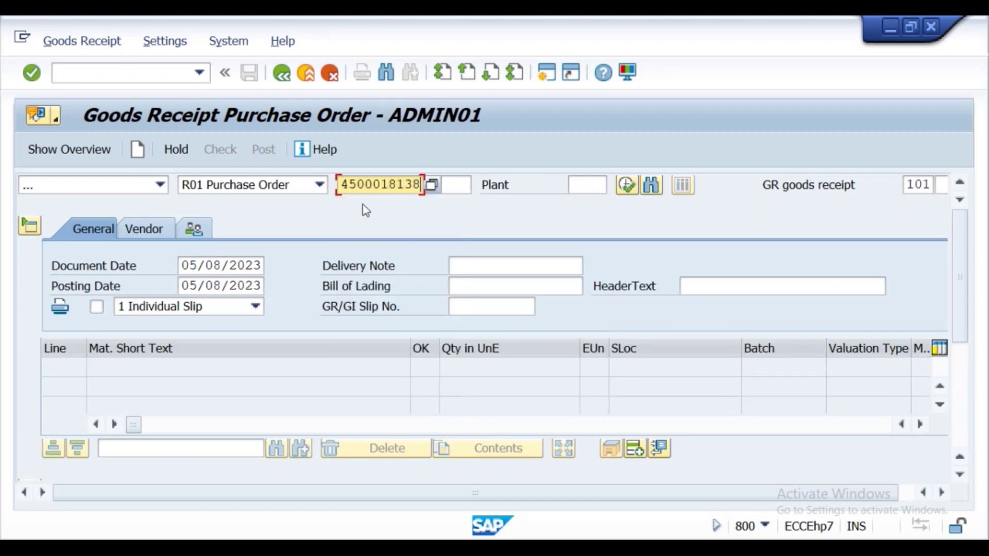
left_click(31, 77)
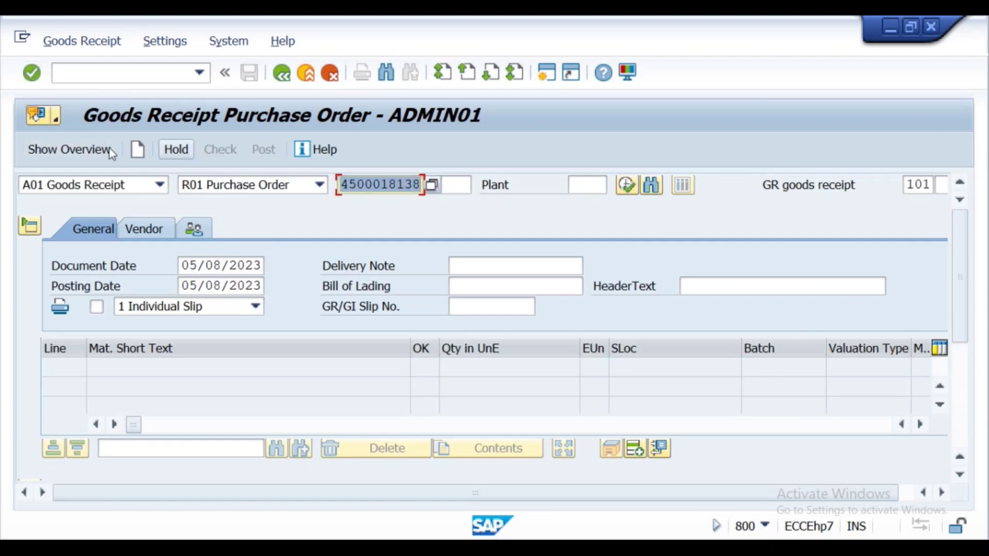
left_click(33, 77)
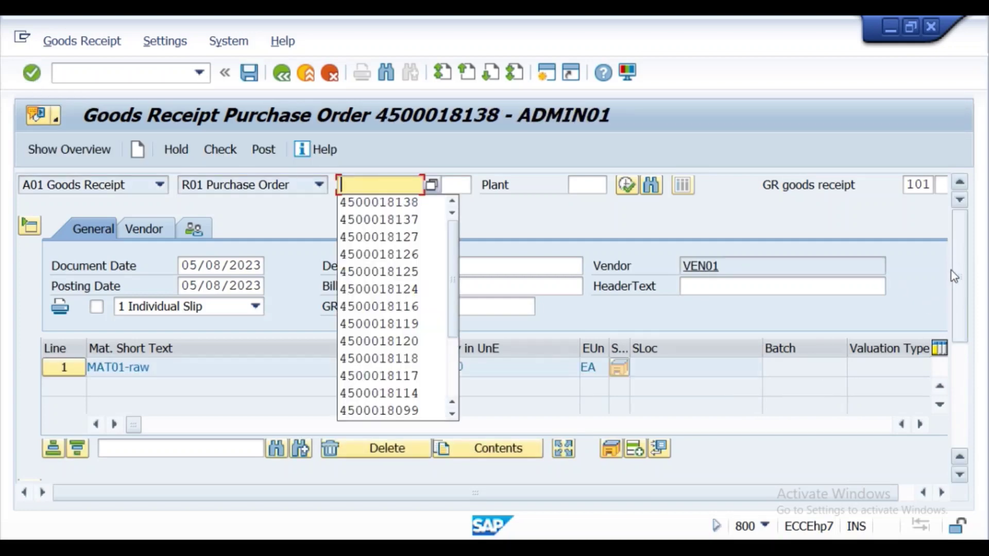
Mark the MAT01-raw item as OK and set its storage location to KSS1
left_click_drag(953, 249, 975, 374)
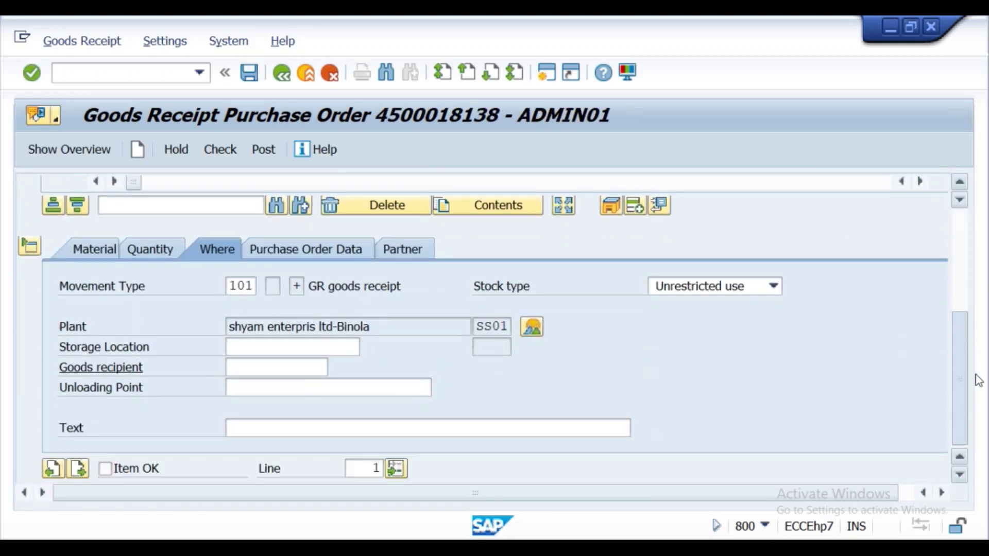
left_click(107, 470)
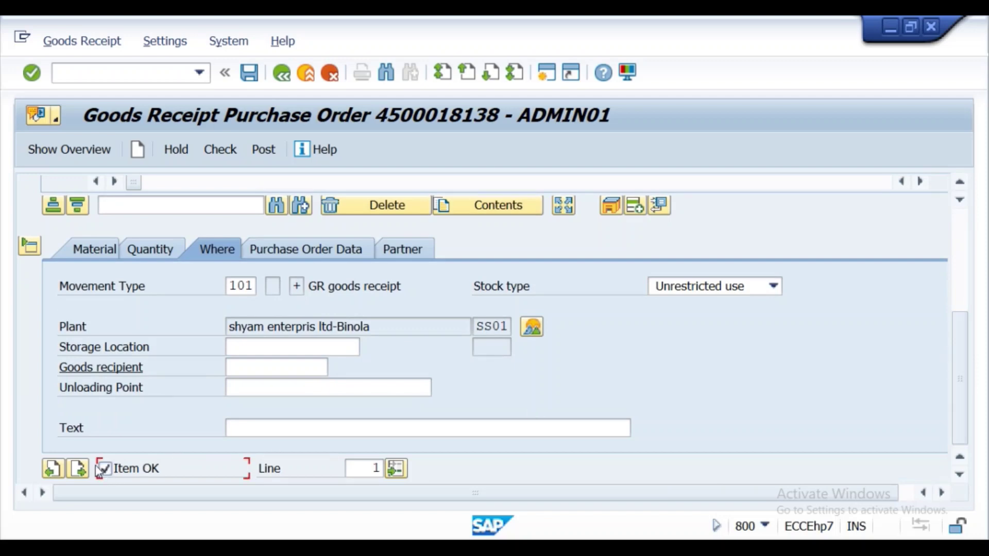
left_click(288, 350)
left_click(276, 366)
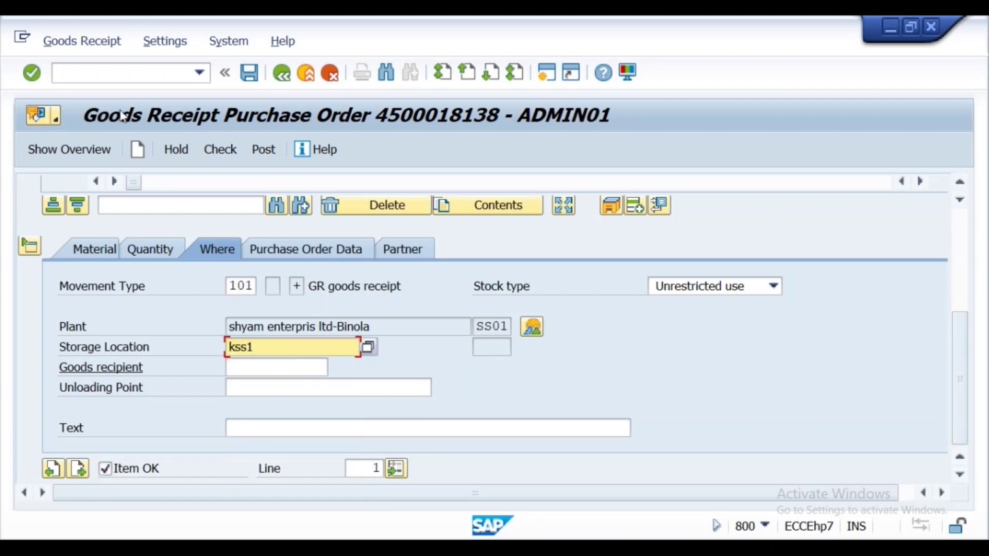
key("Return")
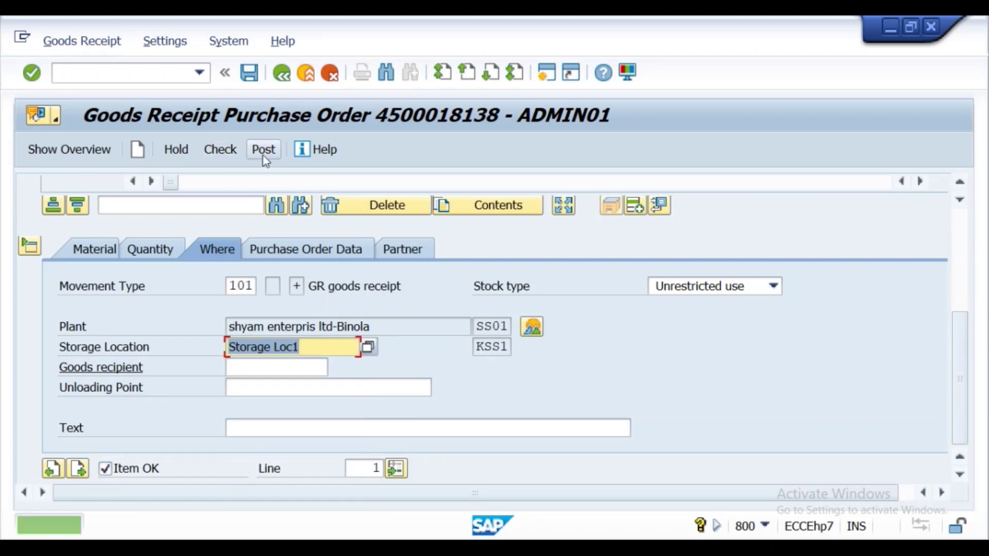
Post the goods receipt and record its material document message in Notepad below the purchase order change entry
left_click(264, 155)
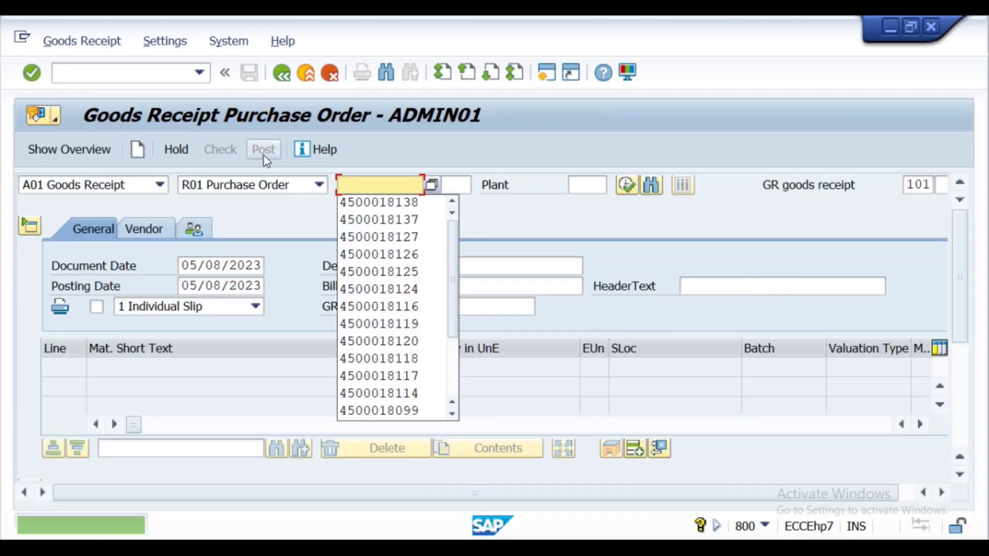
double_click(102, 526)
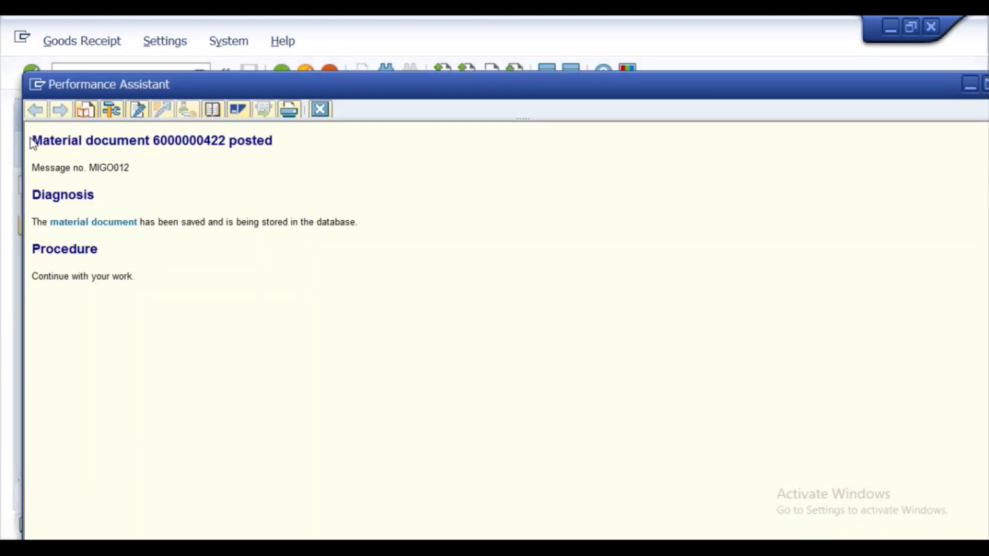
left_click_drag(36, 145, 250, 150)
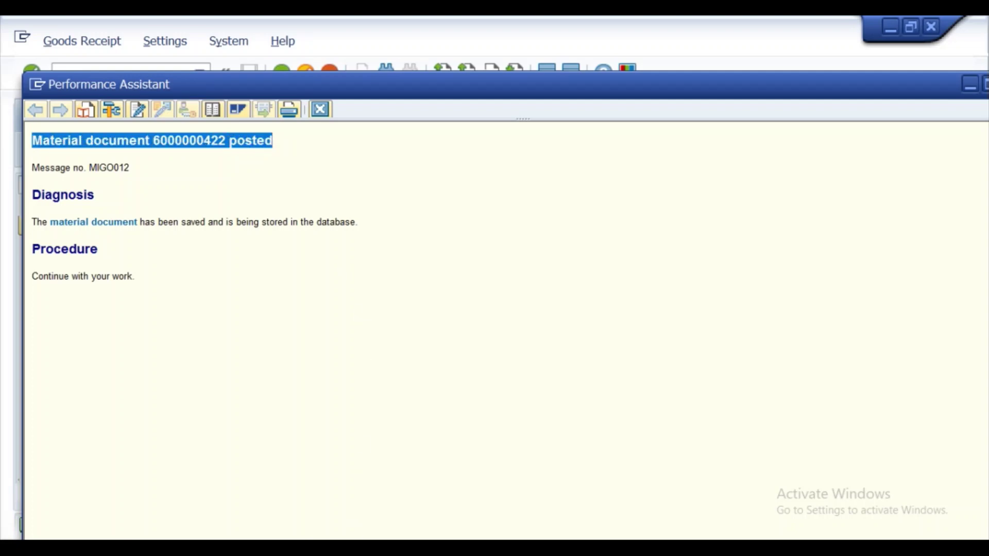
key("alt+Tab")
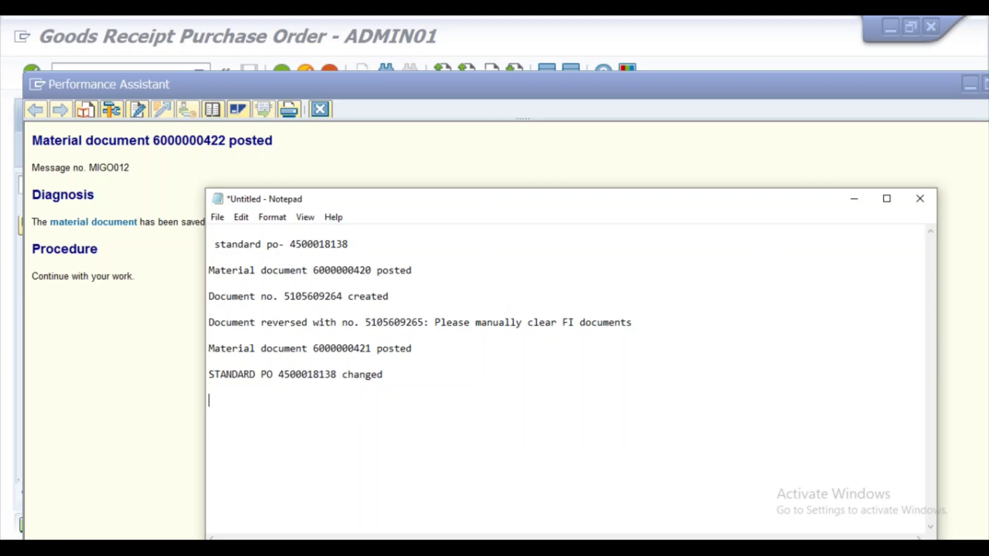
key("ctrl+v")
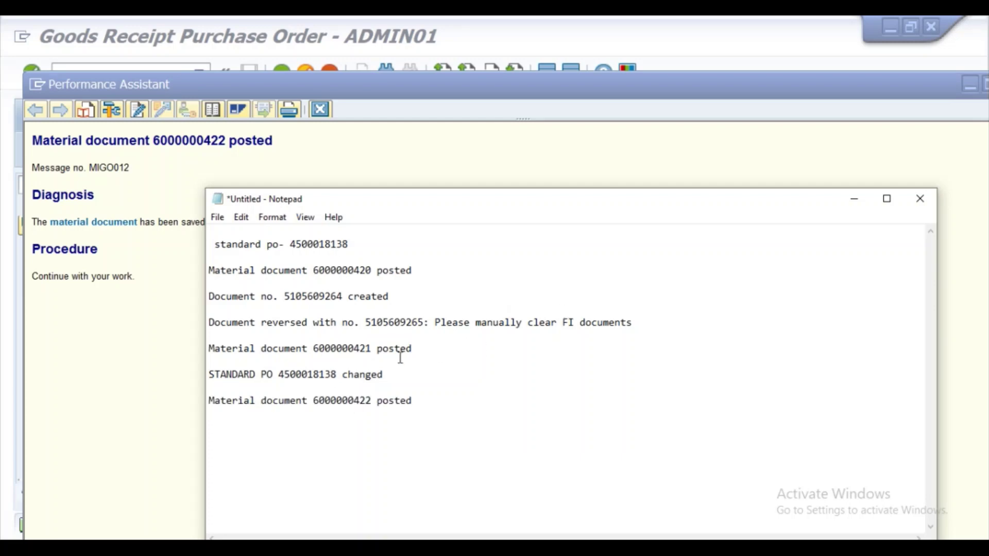
left_click(853, 203)
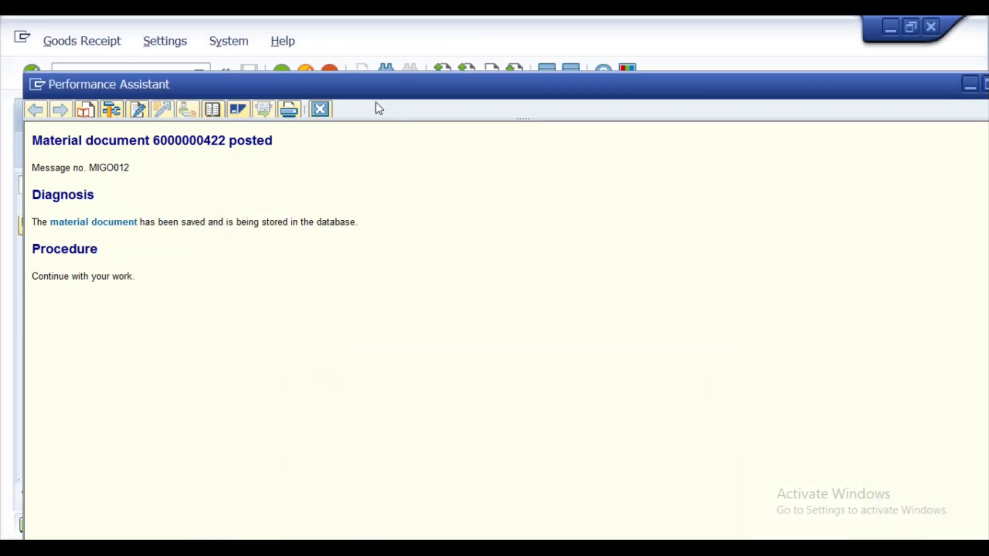
left_click(320, 109)
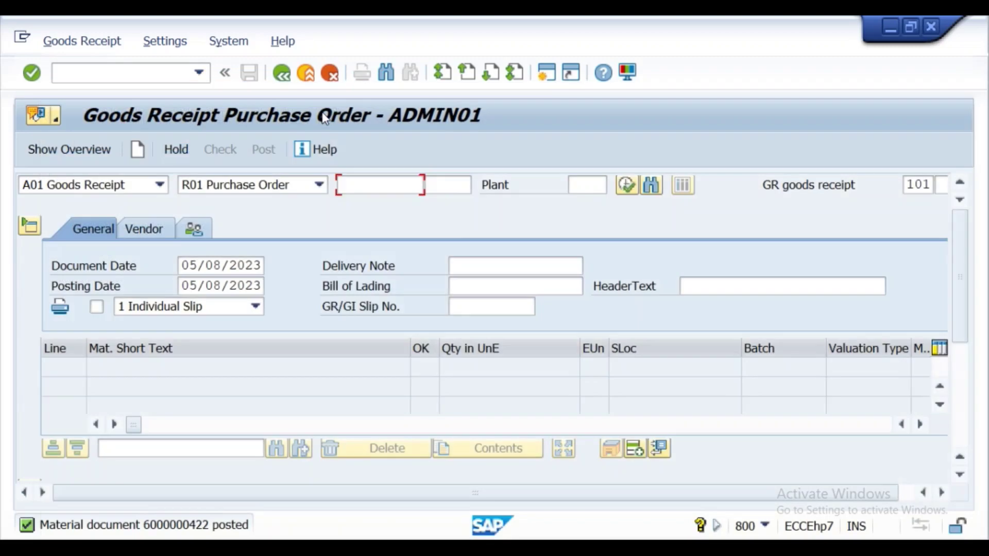
Start the incoming invoice transaction MIRO and set the invoice date to 05/07/2023
left_click(169, 75)
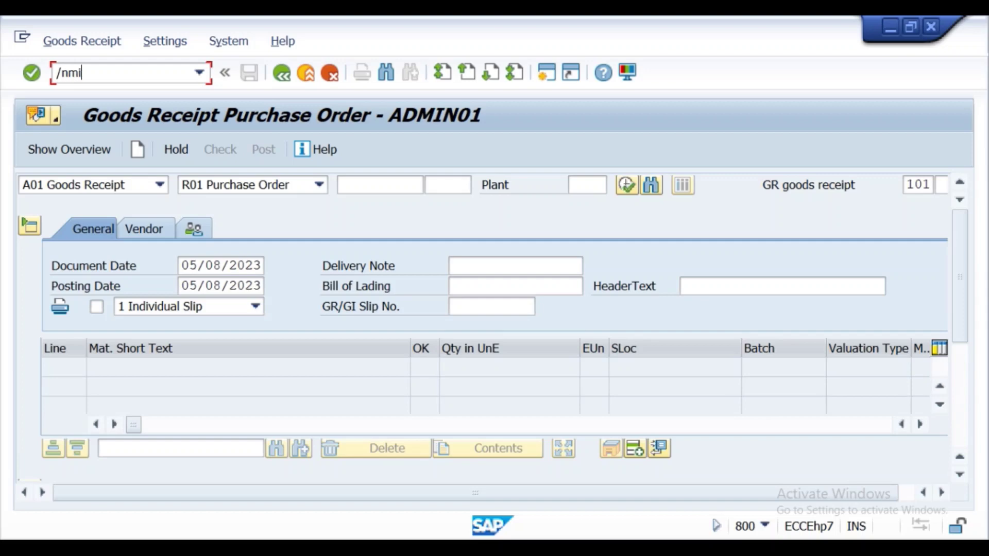
key("Return")
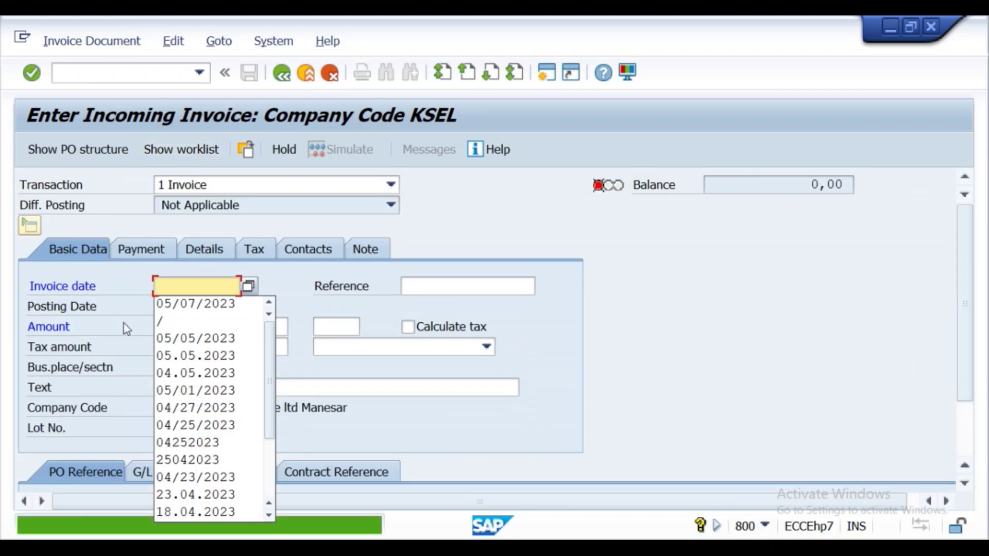
left_click(176, 303)
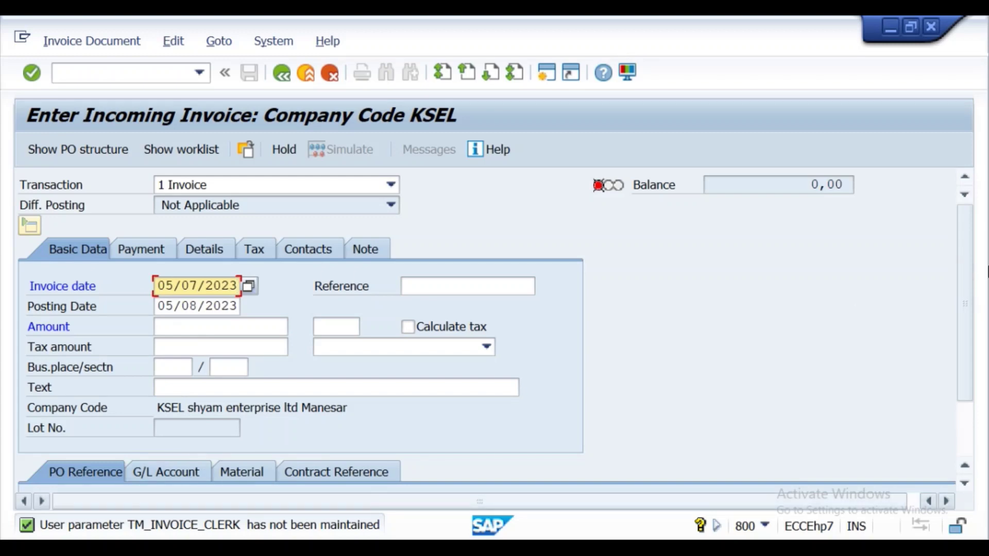
Reference the MAT01 purchase order in the invoice, load its item, and show the invoice's payment data
scroll(969, 252, "down", 3)
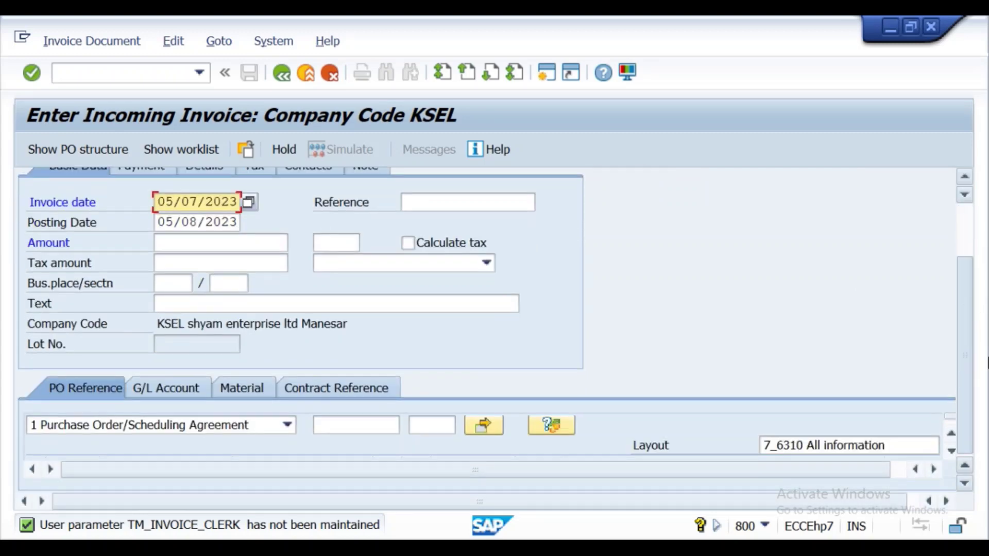
left_click(400, 427)
left_click(366, 189)
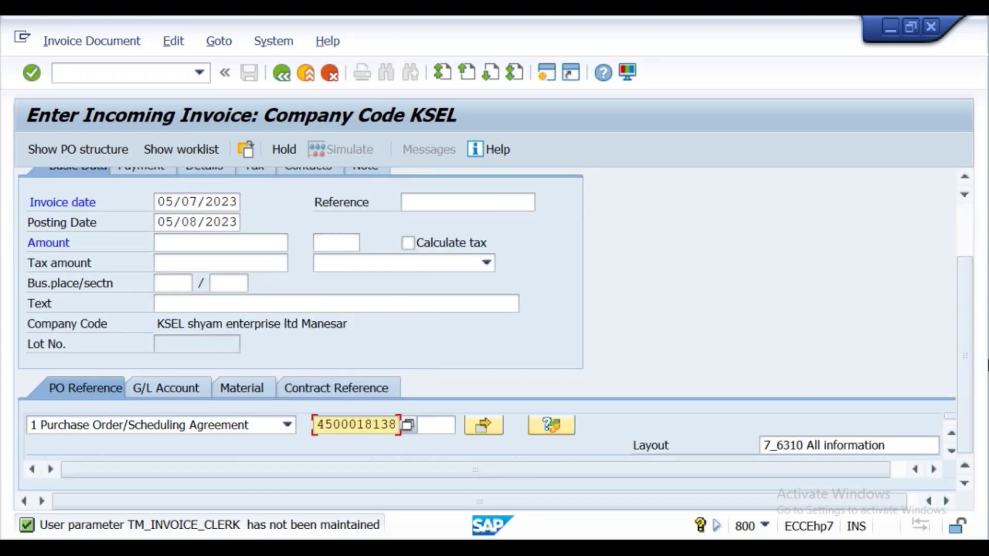
left_click_drag(971, 360, 962, 256)
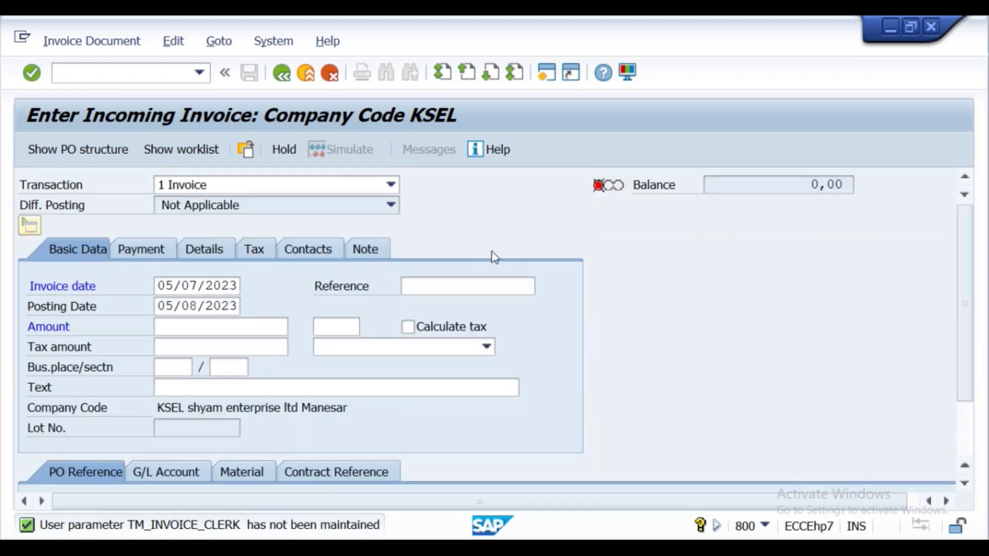
left_click(159, 255)
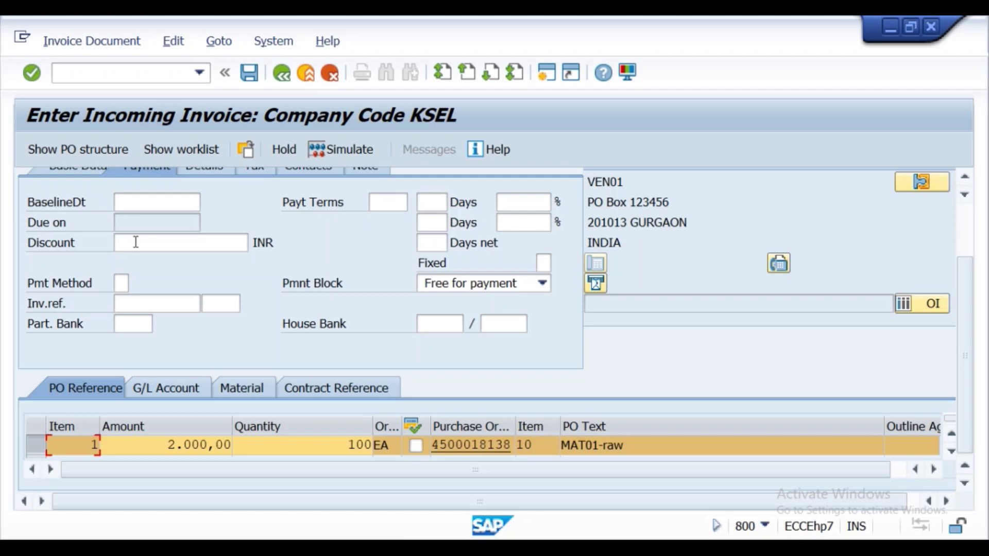
Set the invoice's payment baseline date to 05/19/2023 and confirm it
left_click(131, 203)
left_click(137, 218)
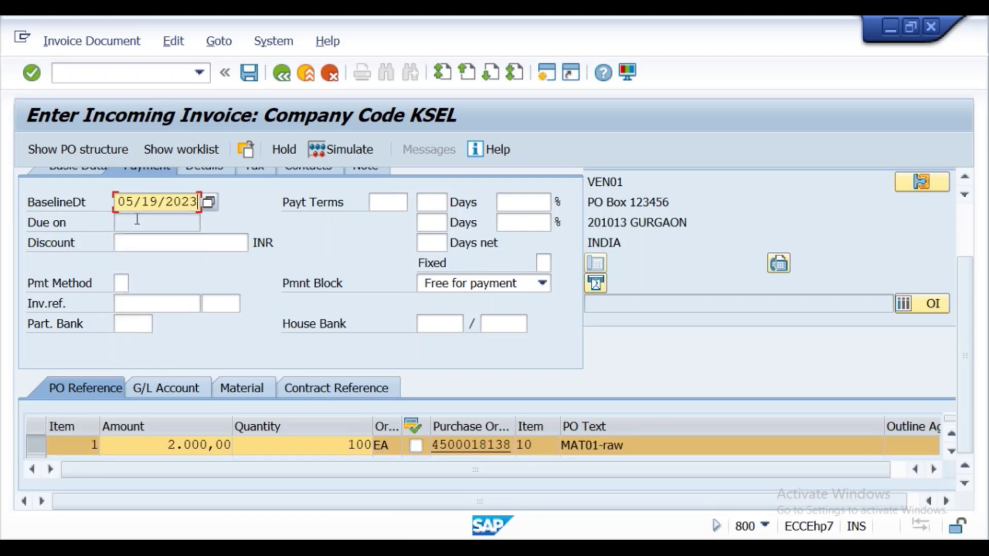
left_click(32, 73)
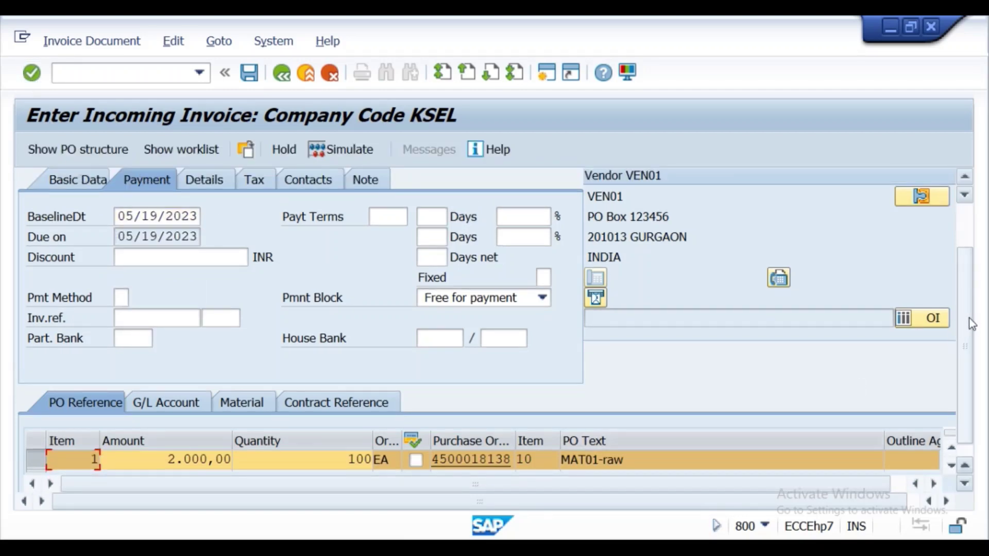
scroll(967, 329, "up", 3)
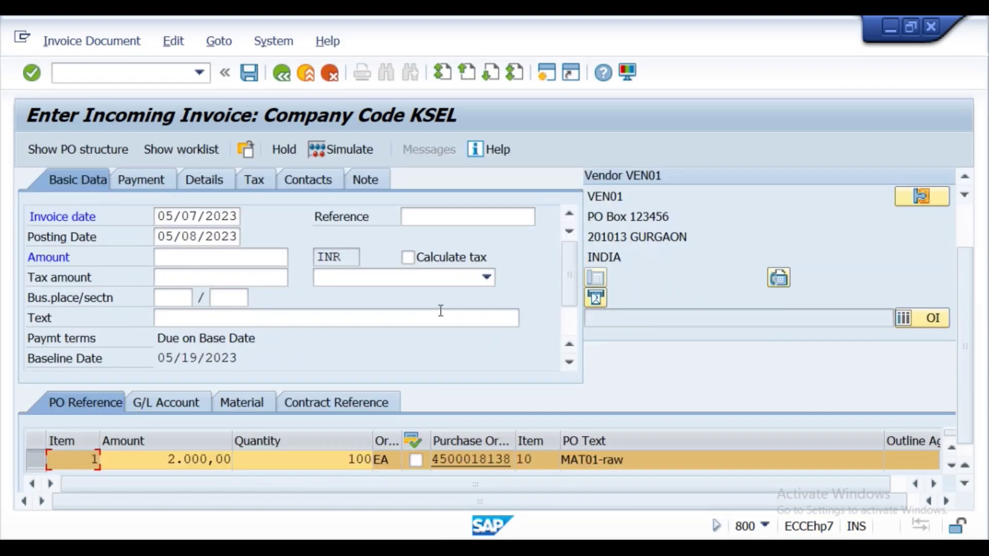
left_click(486, 278)
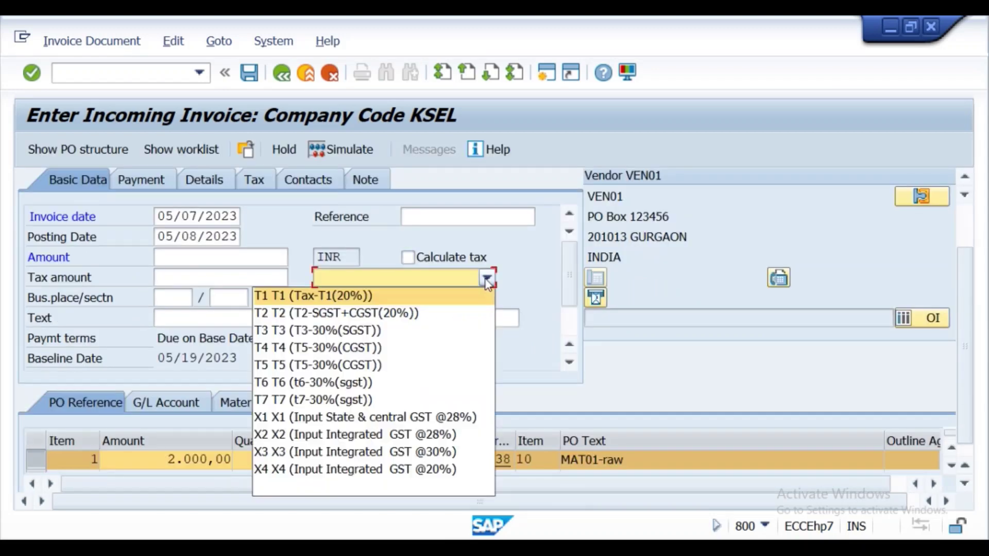
left_click(321, 451)
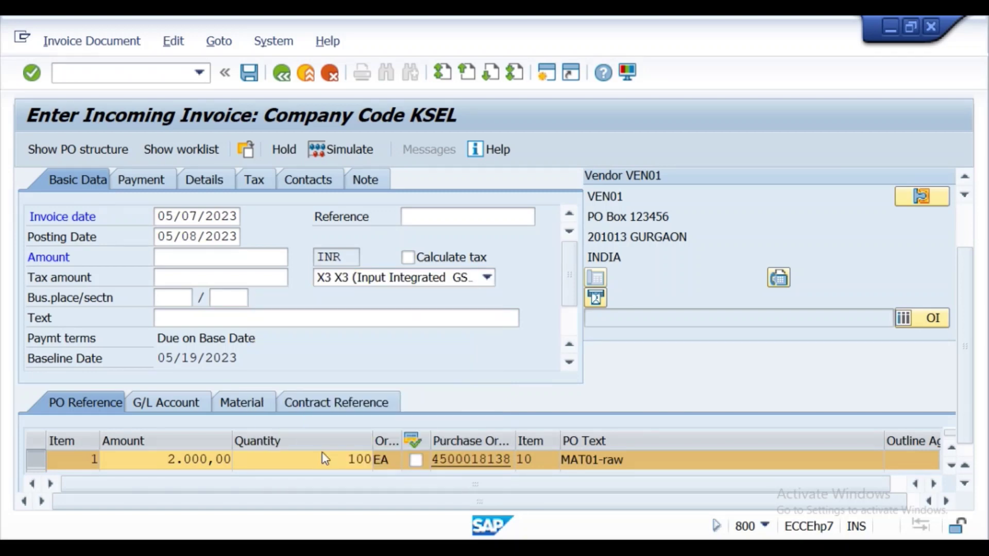
left_click(407, 257)
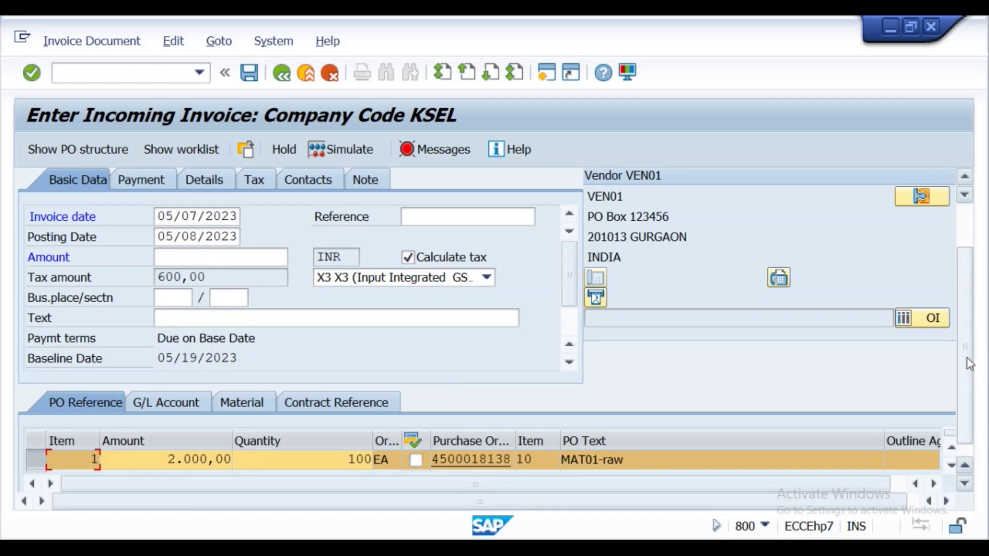
Set the gross invoice amount to 2600 INR to match the open balance
scroll(495, 330, "up", 3)
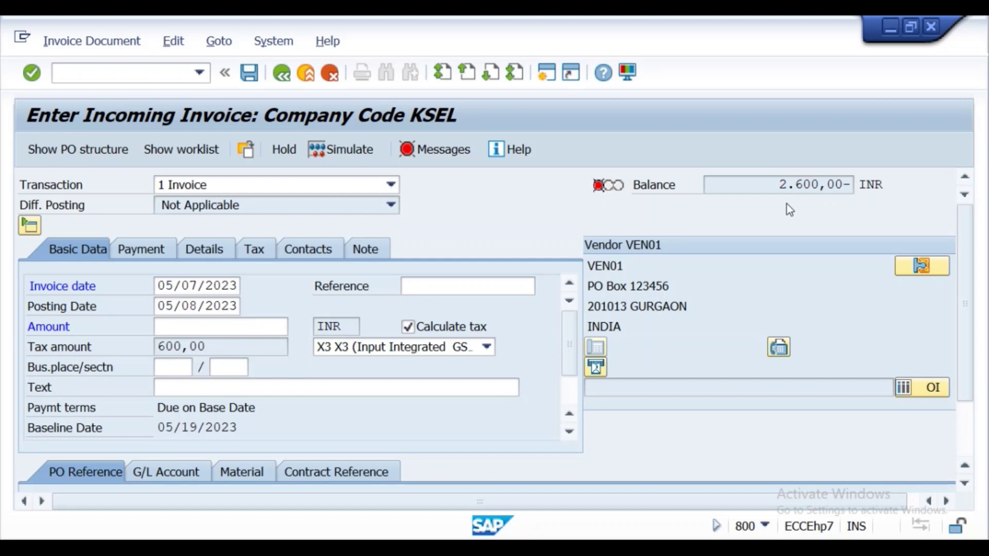
left_click(169, 328)
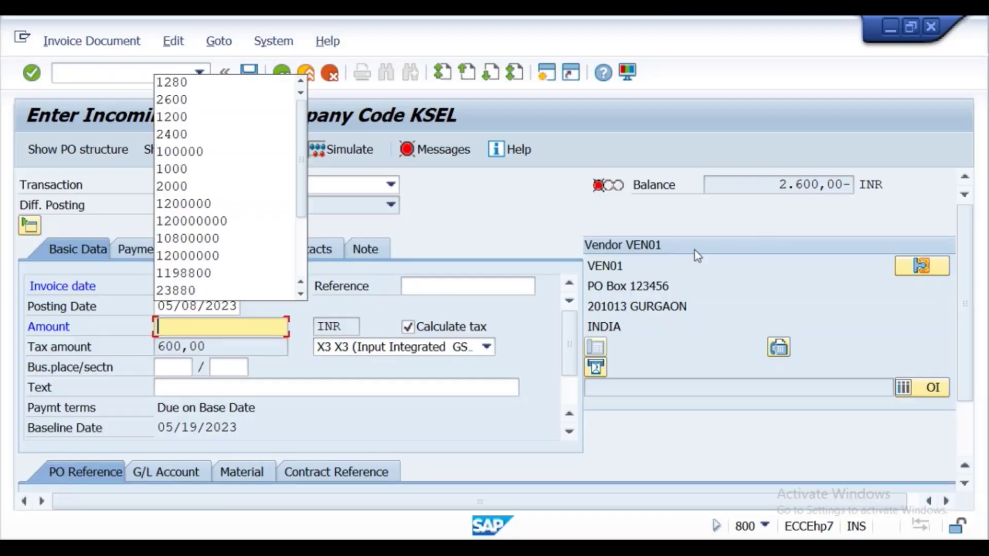
type("2600")
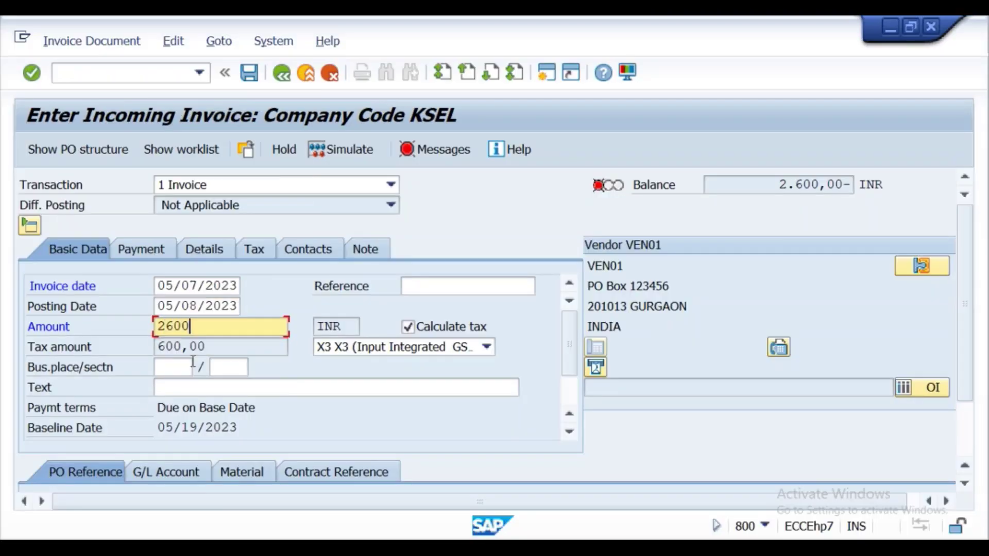
key("Return")
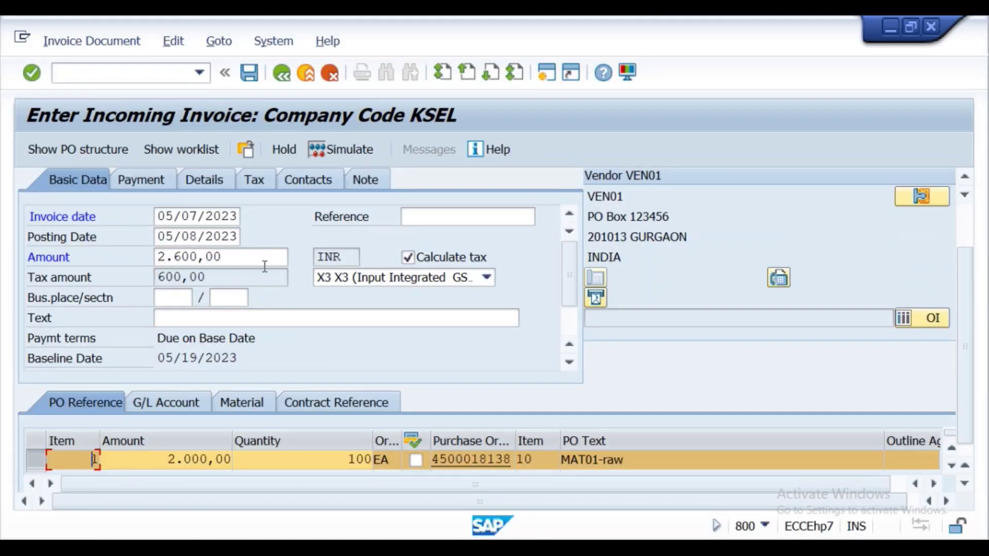
Check the invoice balance, simulate the invoice document, and post it
scroll(968, 309, "down", 1)
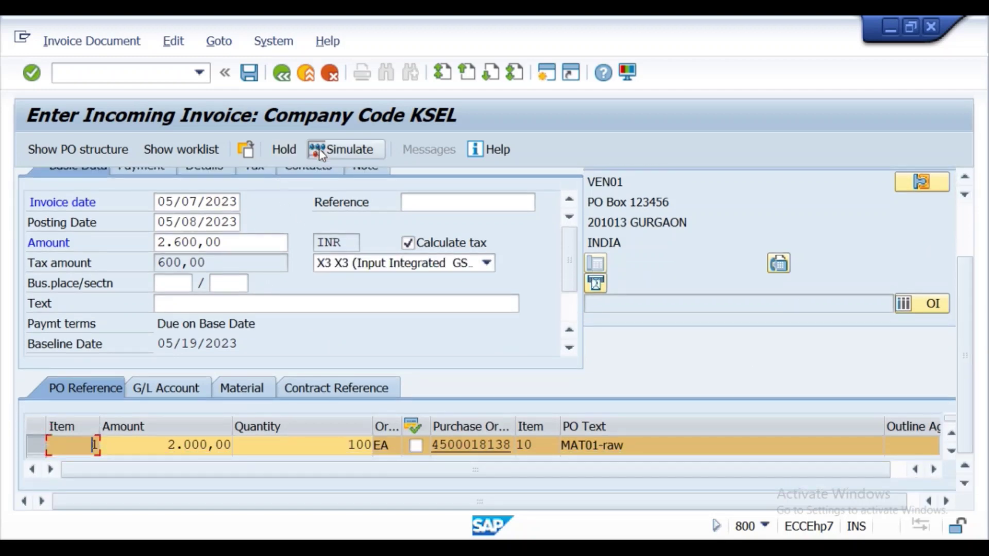
scroll(968, 332, "up", 3)
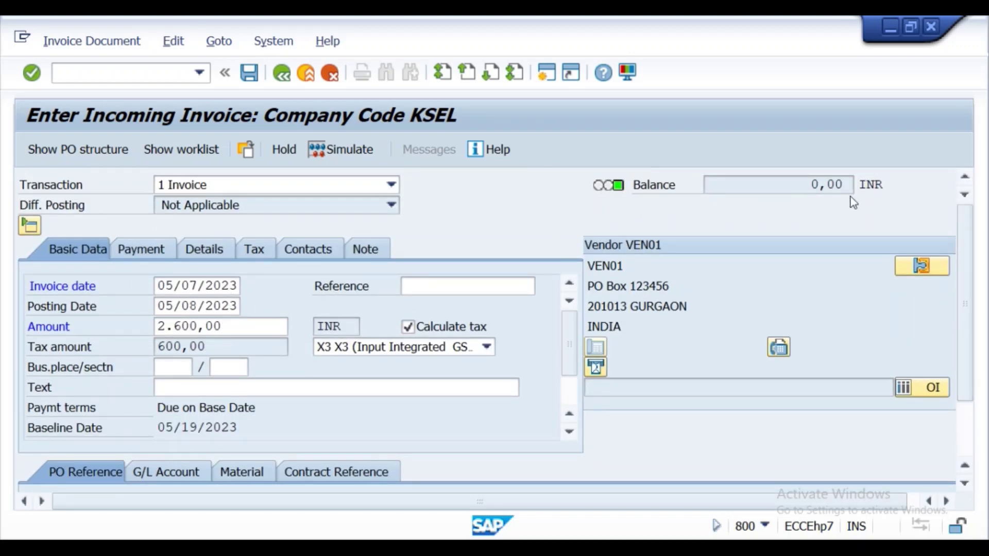
left_click(335, 153)
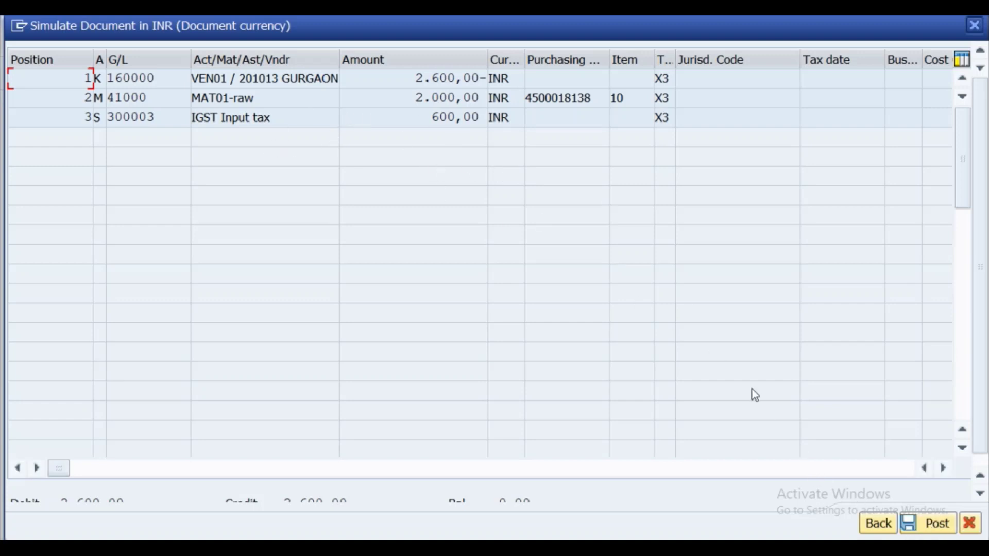
left_click(924, 524)
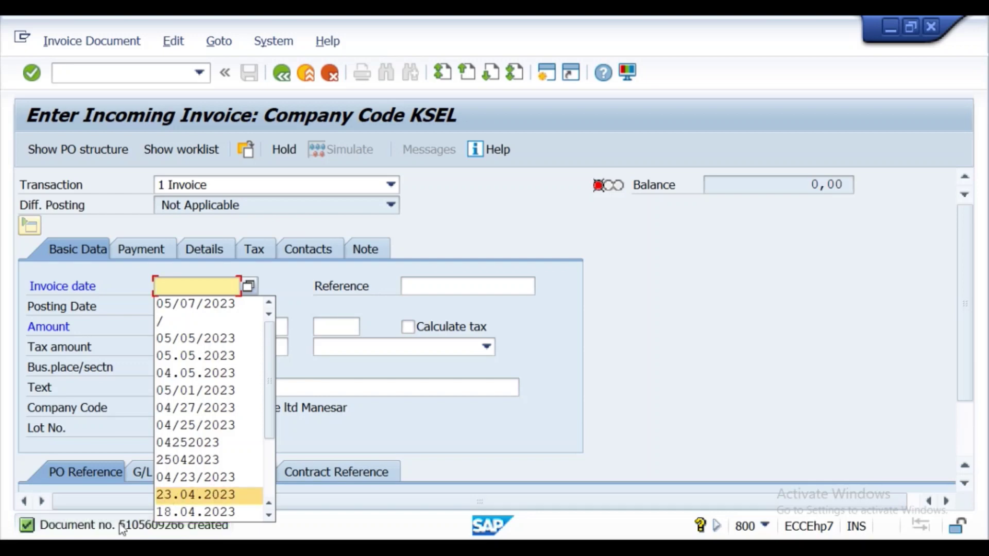
Copy the posted invoice's document message into Notepad below the last material document entry, and close the message details
double_click(118, 525)
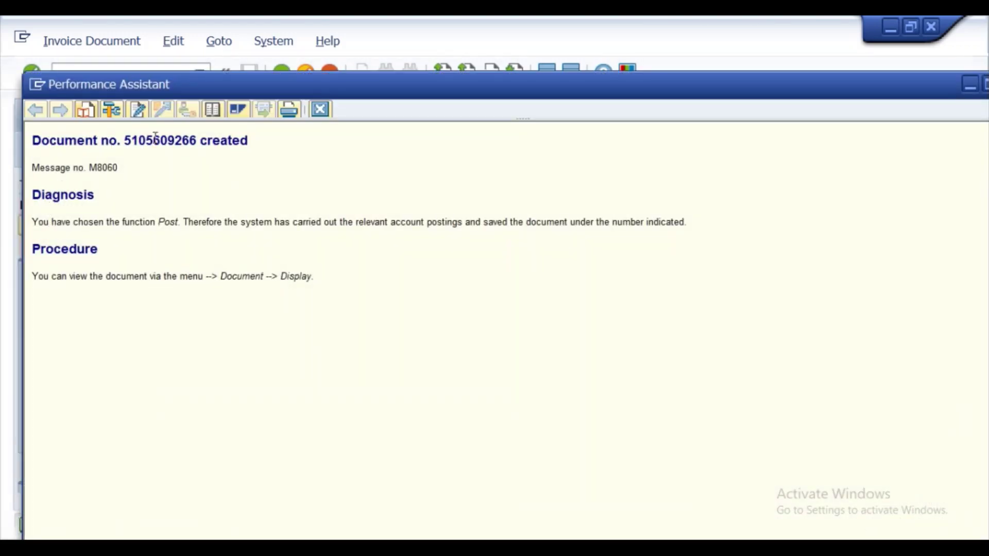
left_click_drag(251, 140, 57, 150)
key("ctrl+c")
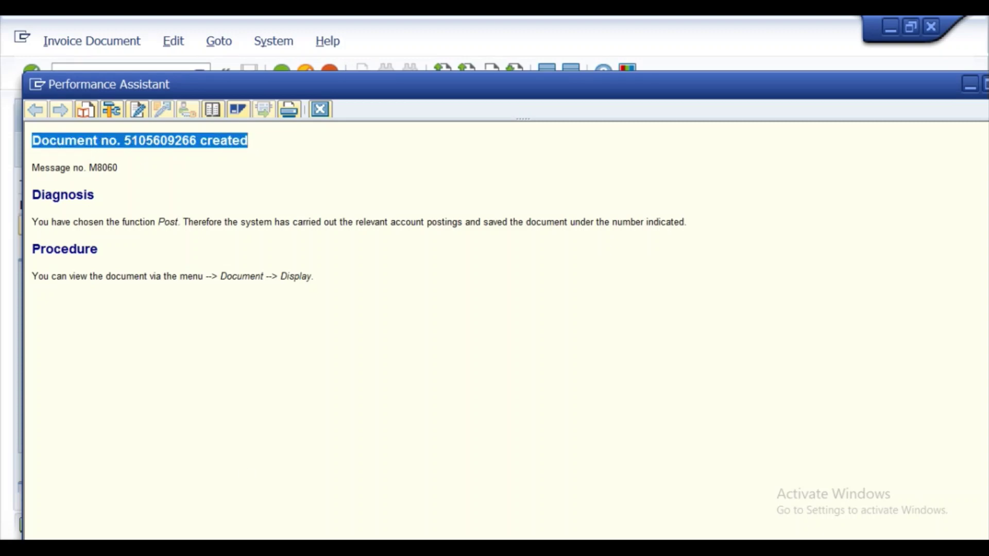
key("alt+Tab")
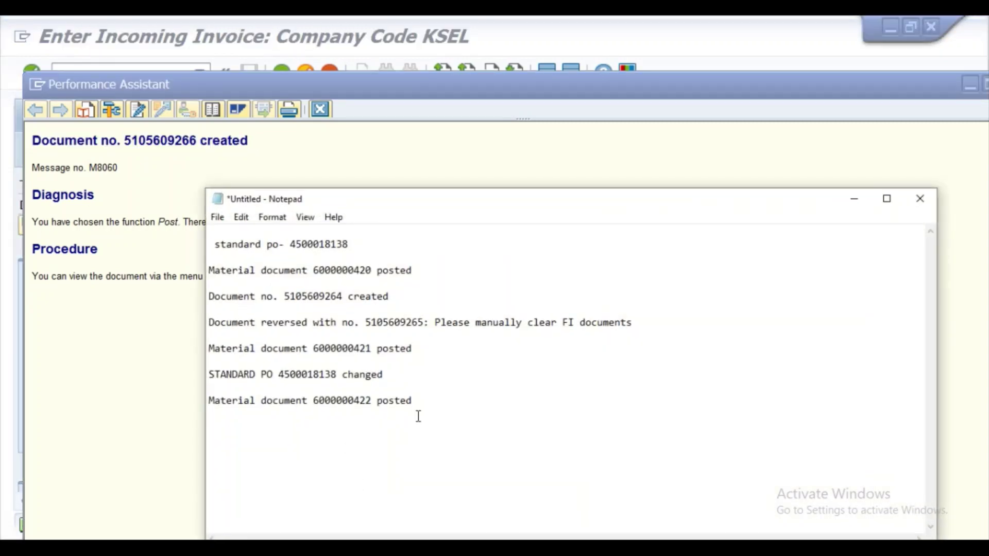
key("Return")
key("ctrl+v")
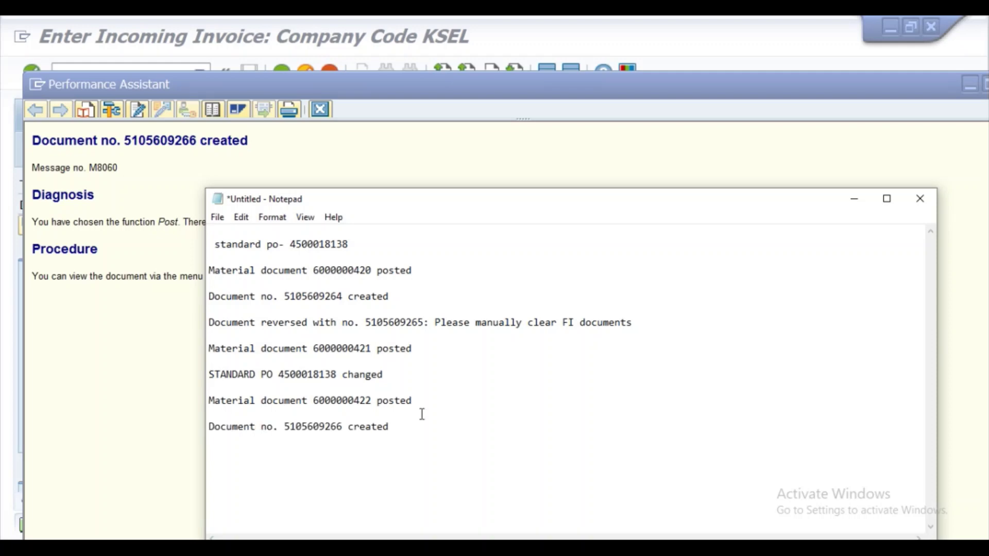
left_click(853, 200)
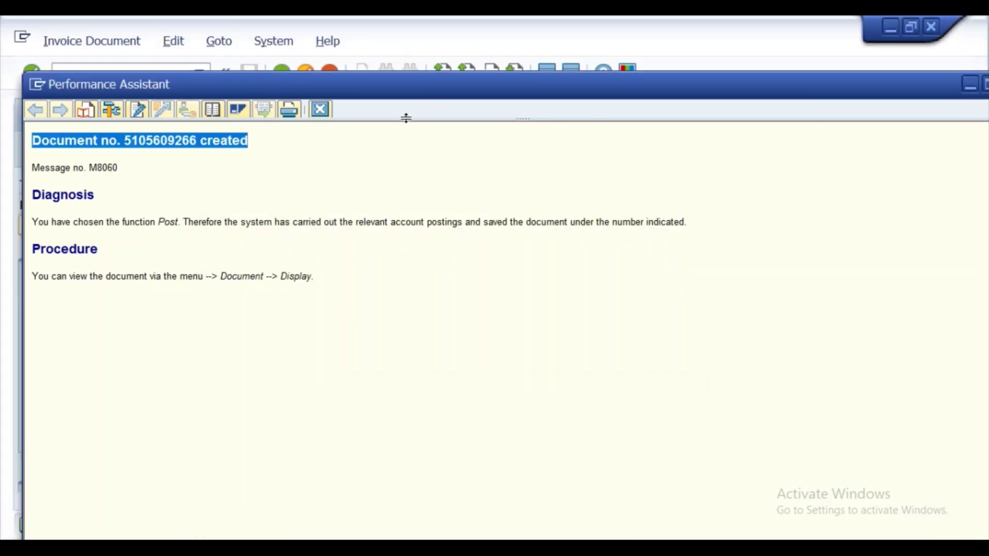
left_click(320, 110)
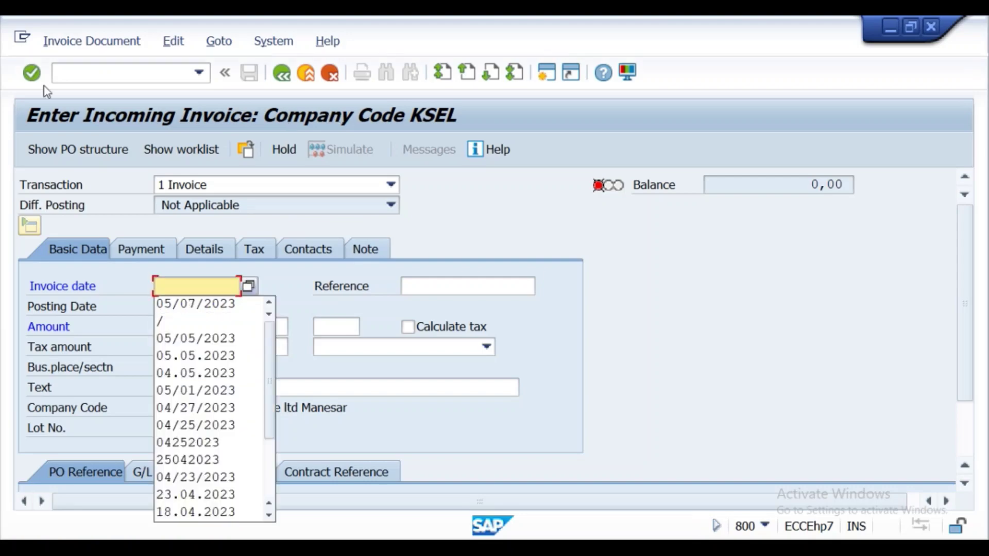
Switch to the Word lecture notes and highlight "– TC –ME23N" in the PO display heading in turquoise
left_click(78, 74)
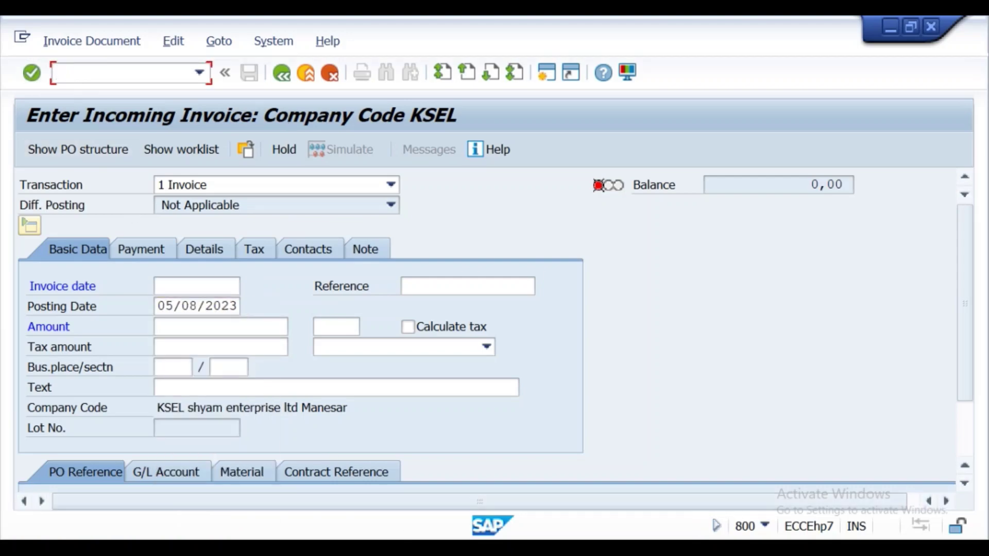
key("alt+Tab")
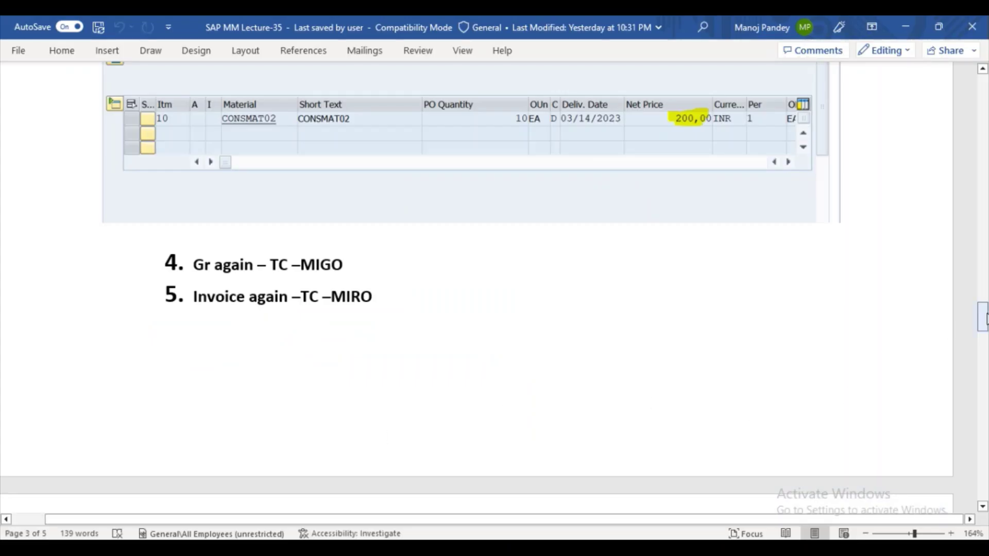
left_click_drag(981, 316, 983, 339)
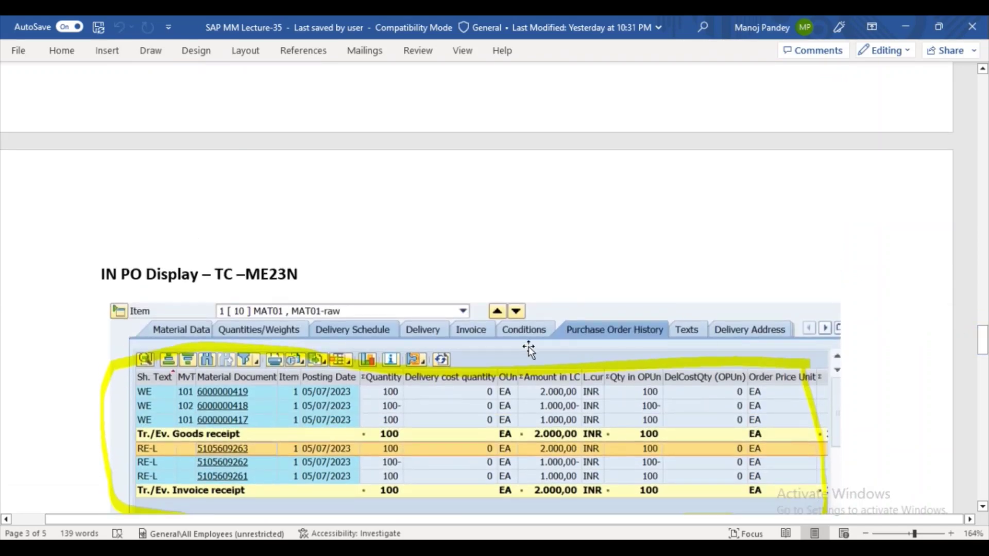
left_click_drag(215, 271, 301, 281)
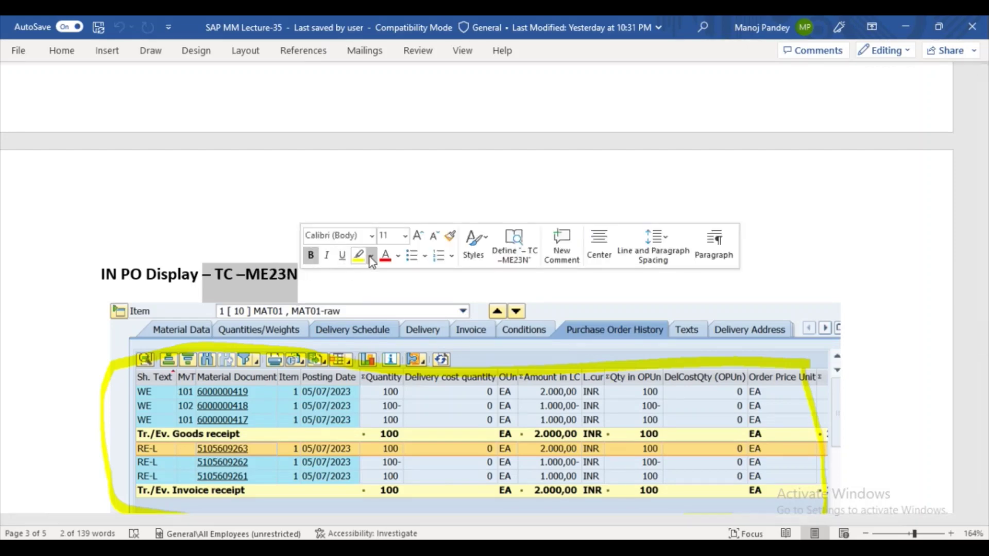
left_click(371, 256)
left_click(406, 277)
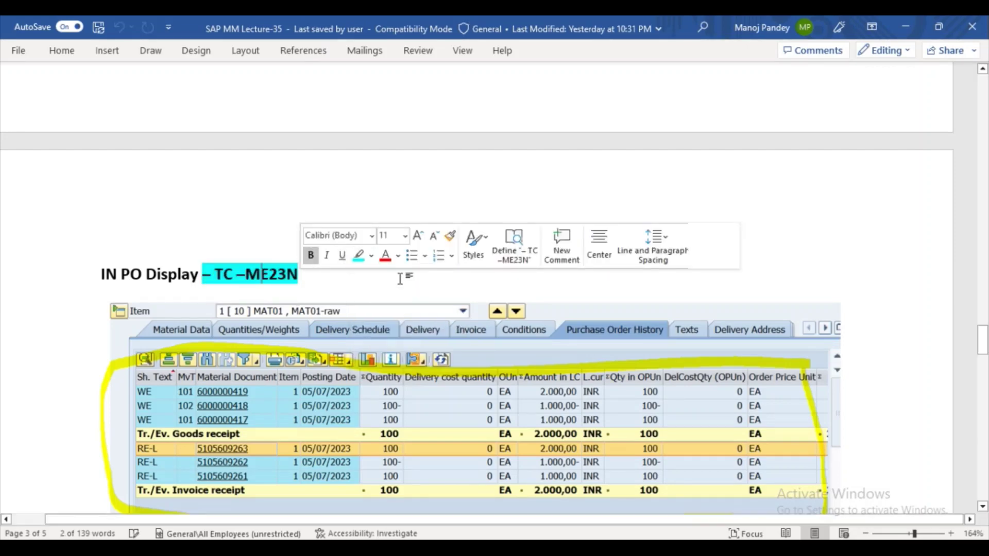
key("Right")
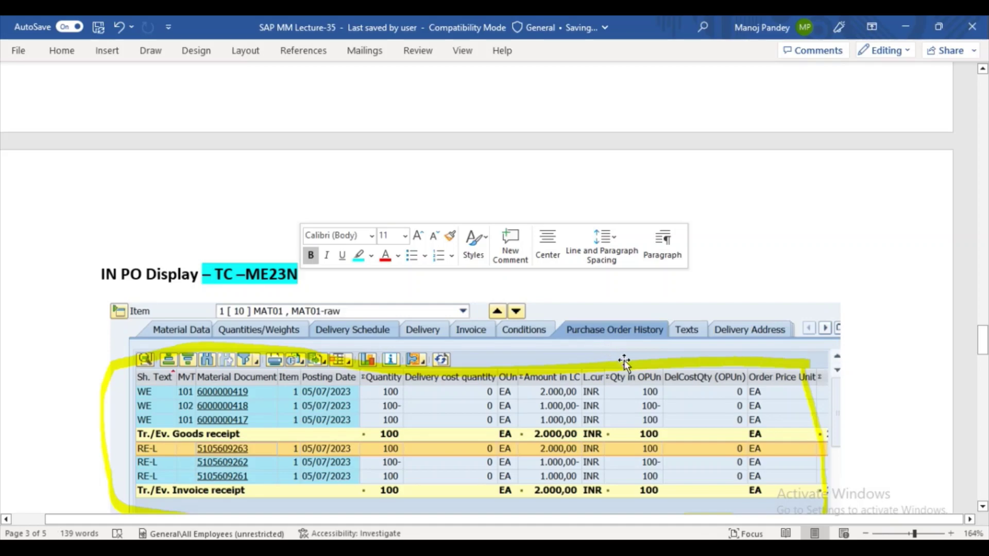
left_click(983, 353)
mouse_move(983, 352)
left_mouse_down()
mouse_move(983, 381)
mouse_move(983, 352)
left_mouse_up()
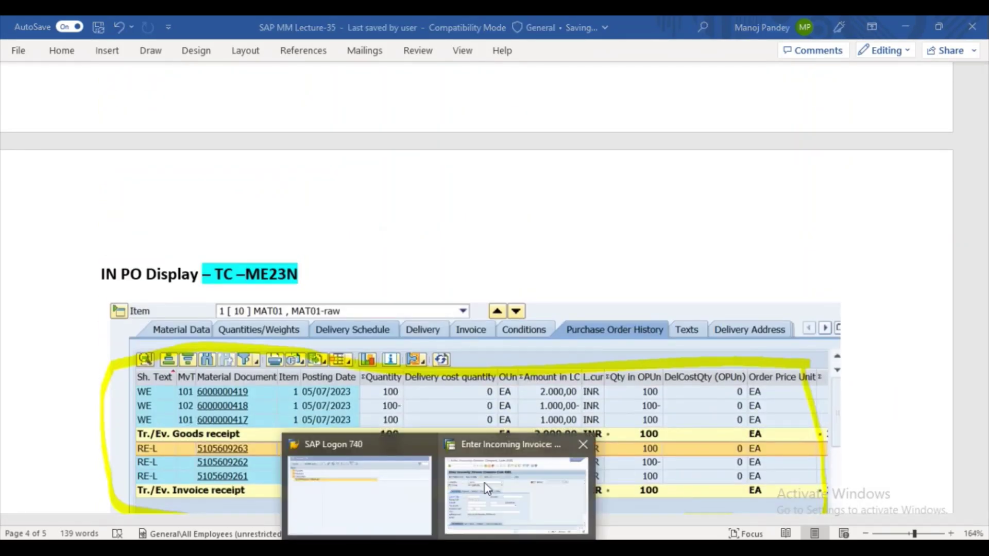
Switch back to SAP, start the purchase order display transaction ME23N, and reload the corrected standard purchase order
left_click(484, 483)
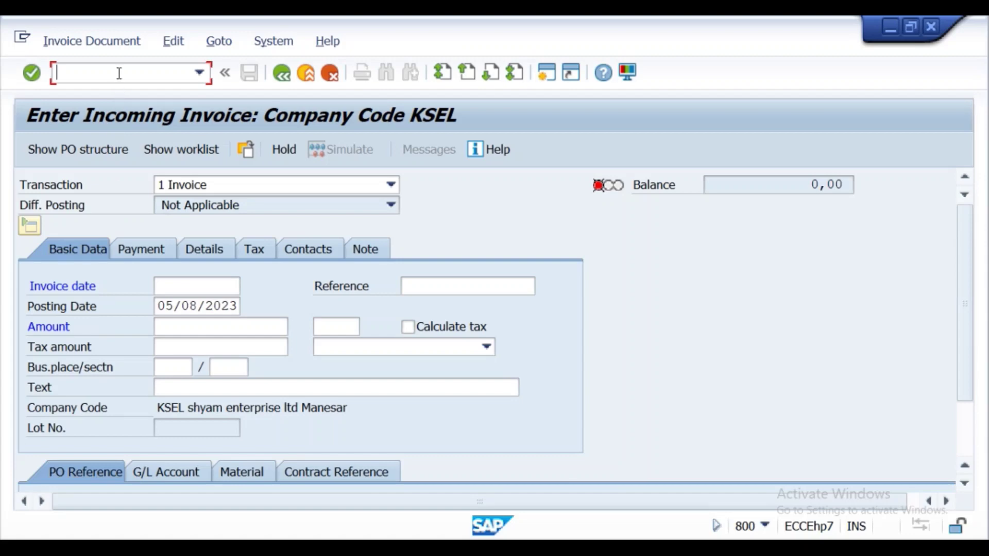
type("/nme23")
key("Return")
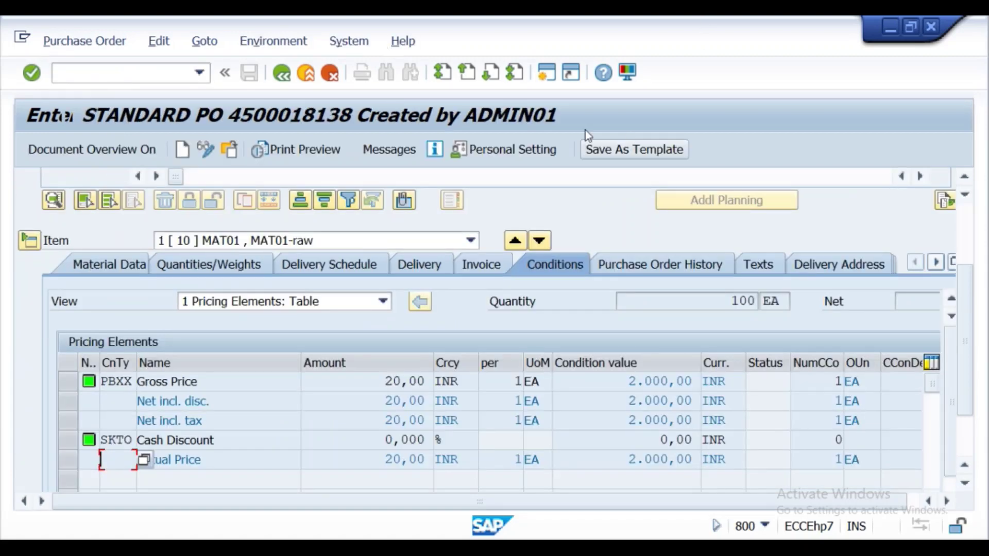
mouse_move(962, 310)
left_mouse_down()
mouse_move(963, 398)
mouse_move(979, 311)
mouse_move(963, 295)
left_mouse_up()
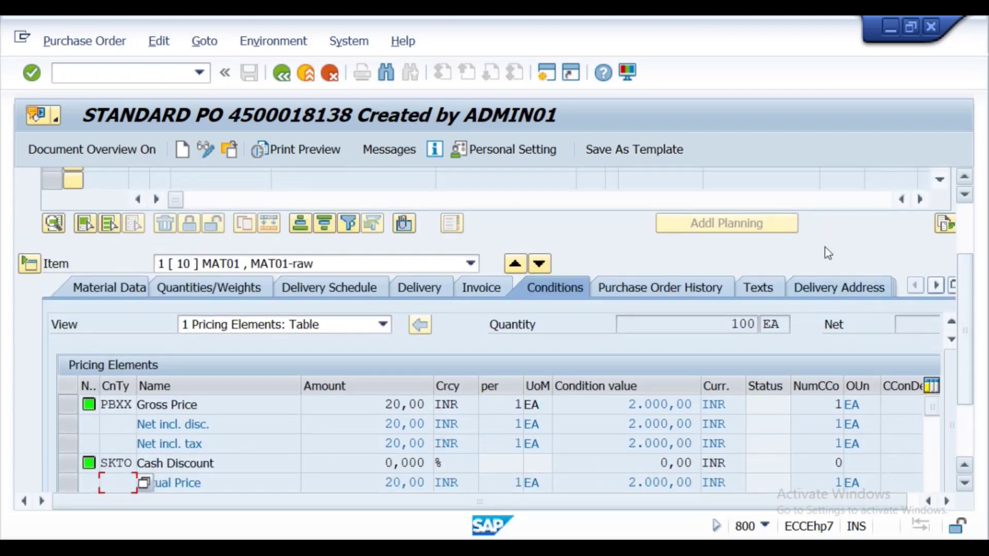
left_click(232, 147)
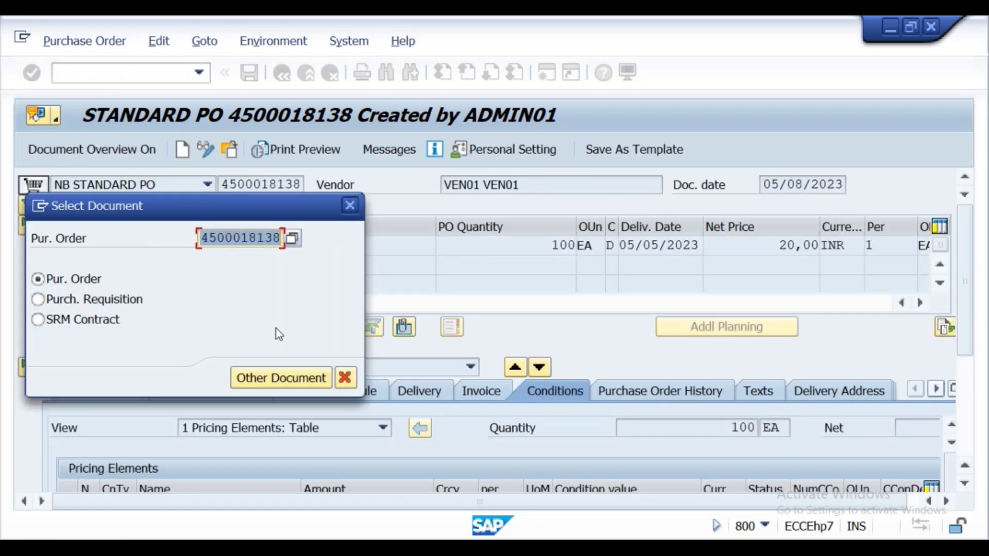
key("Return")
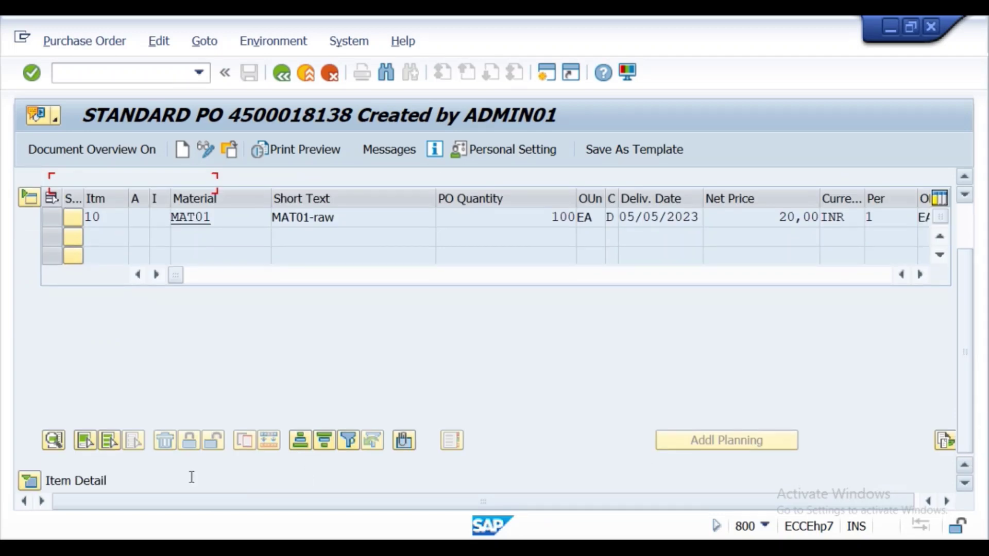
Expand the details of the MAT01-raw item and examine its purchase order history
left_click(30, 482)
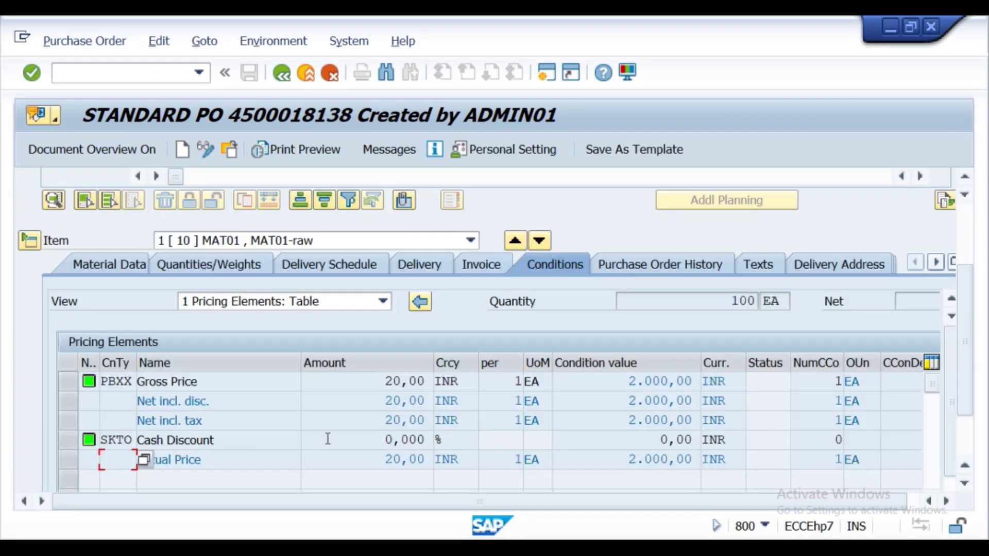
left_click(689, 260)
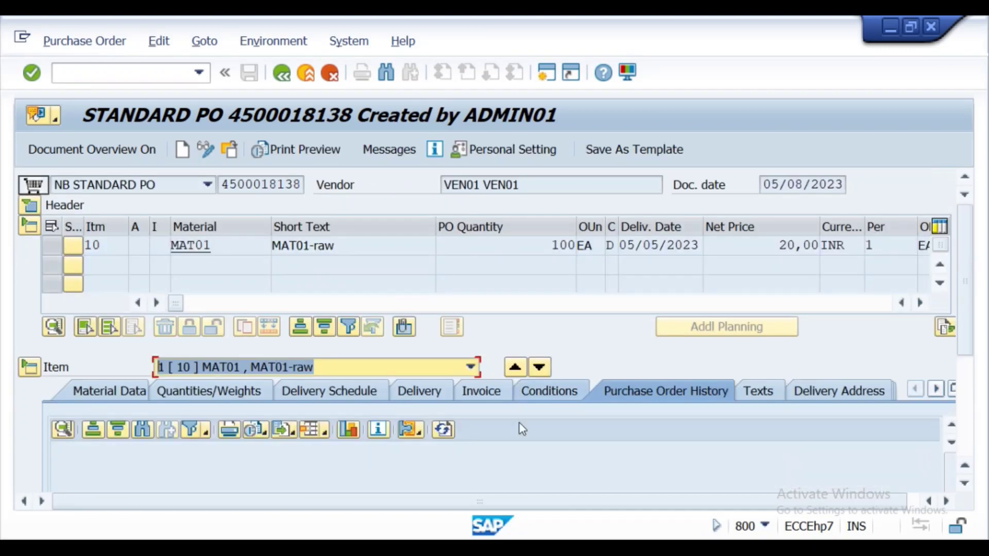
scroll(972, 311, "down", 5)
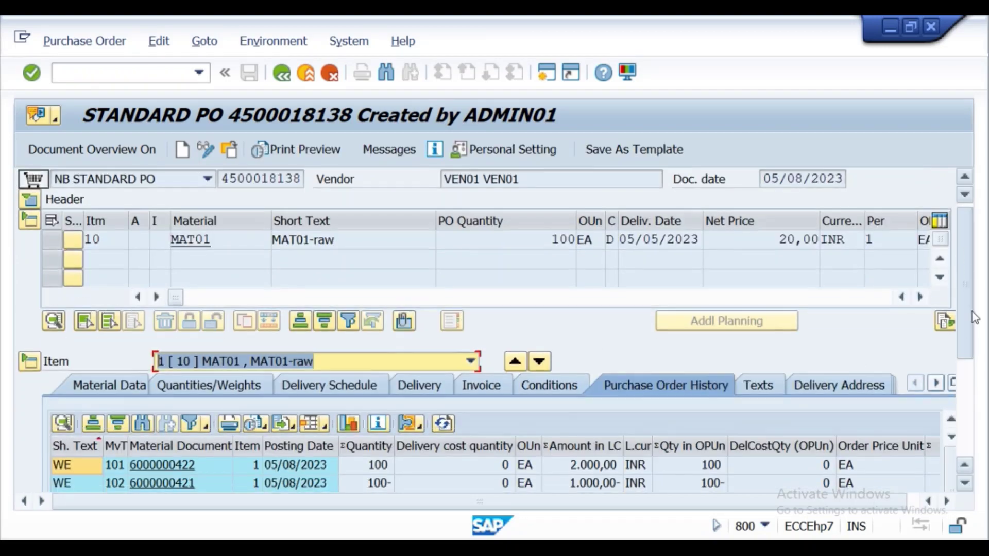
Open the latest invoice document from the purchase order history, examine its follow-on accounting document, and return to the purchase order
scroll(982, 351, "up", 1)
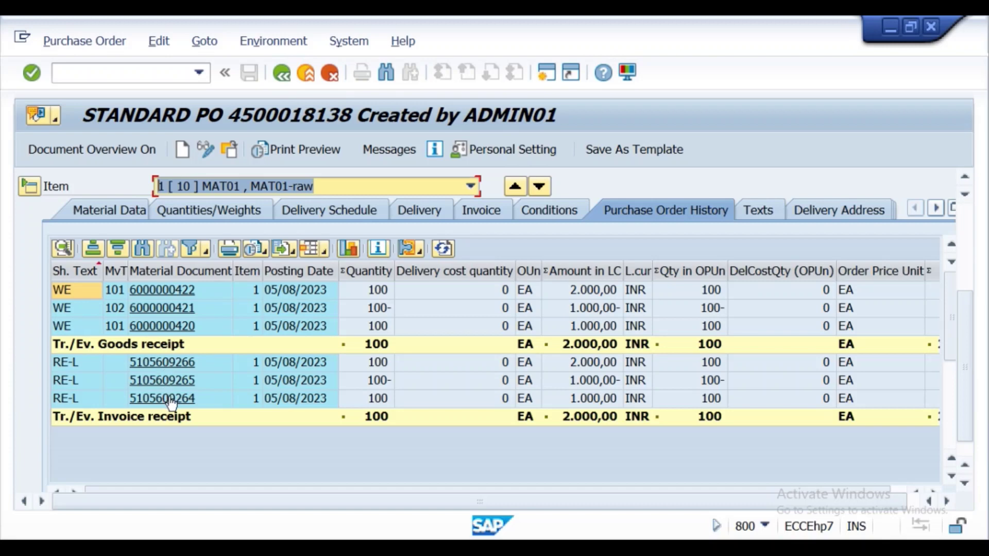
left_click(172, 363)
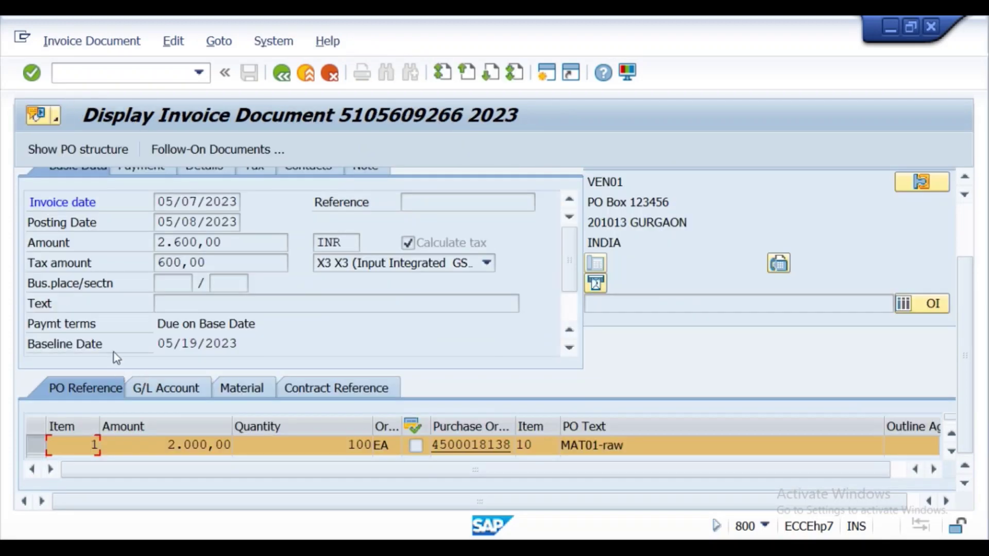
left_click(209, 153)
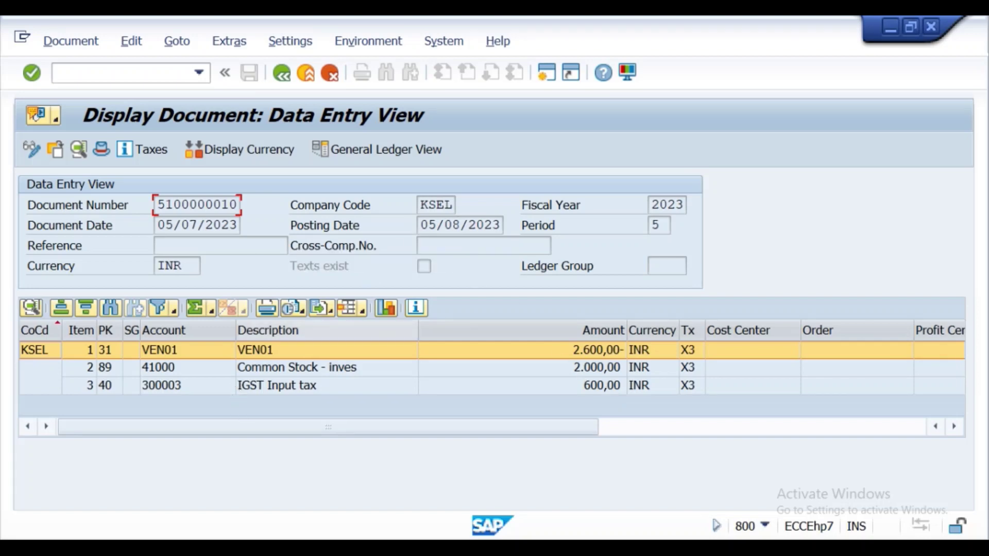
left_click(278, 74)
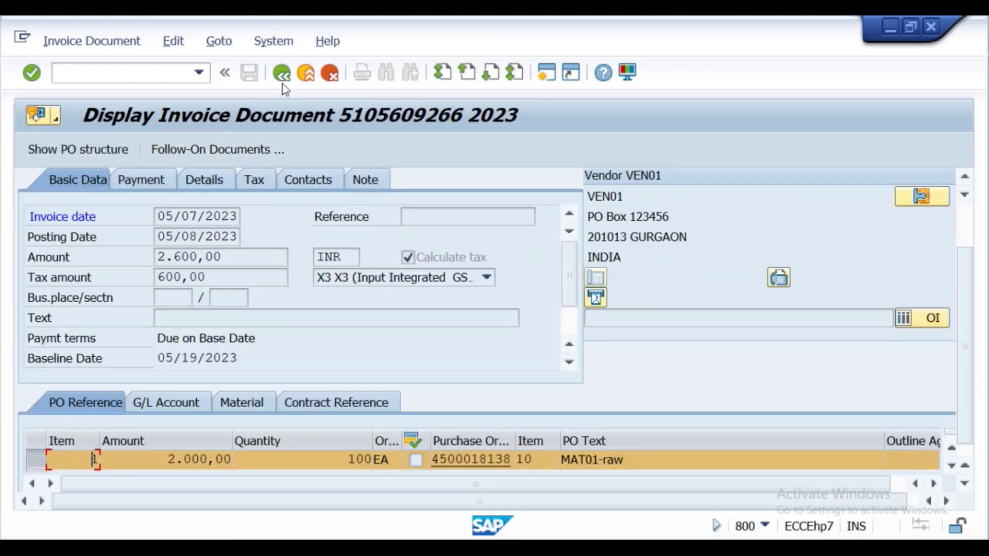
double_click(237, 486)
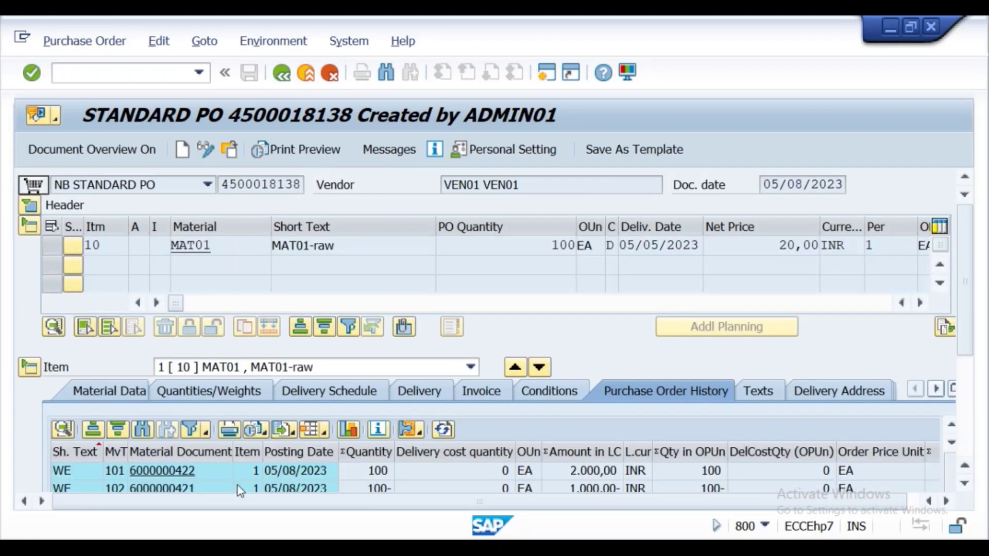
Open the latest goods receipt (movement type 101) from the history, examine its FI accounting document, and return to the purchase order
left_click_drag(964, 299, 978, 412)
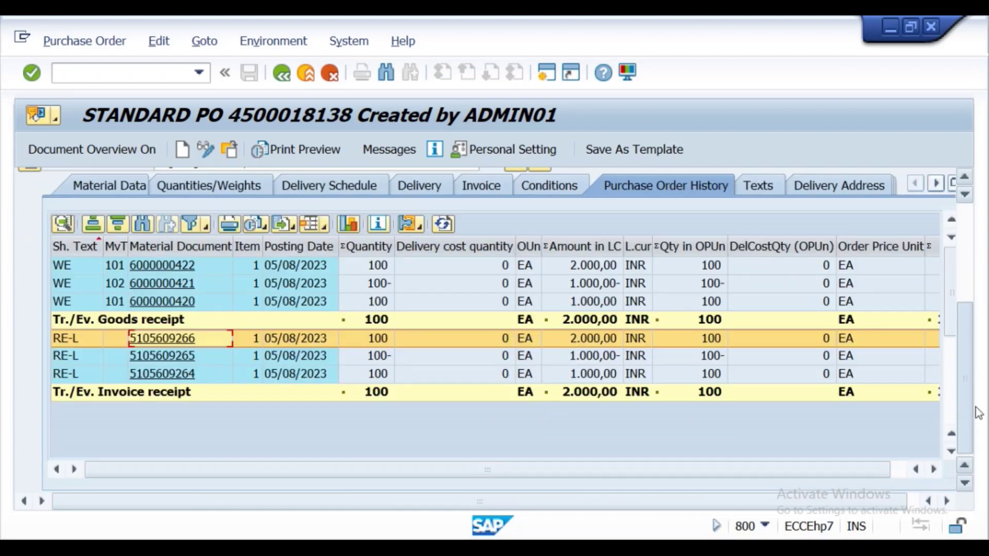
left_click(175, 266)
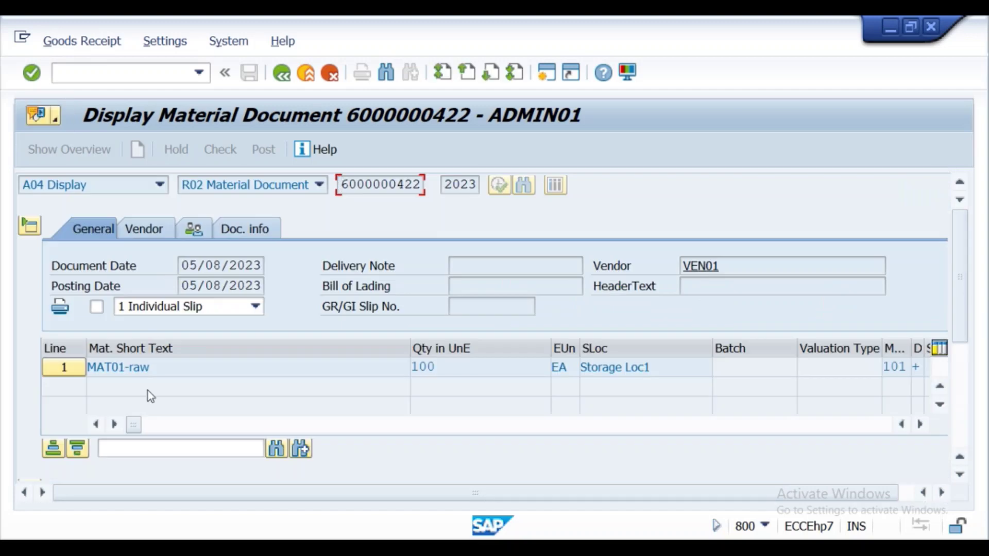
left_click(238, 229)
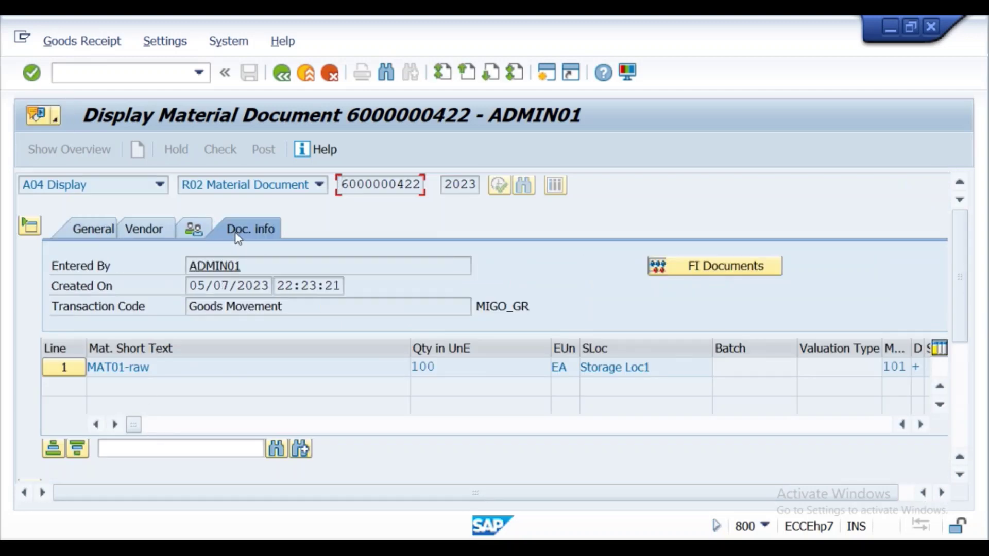
left_click(654, 267)
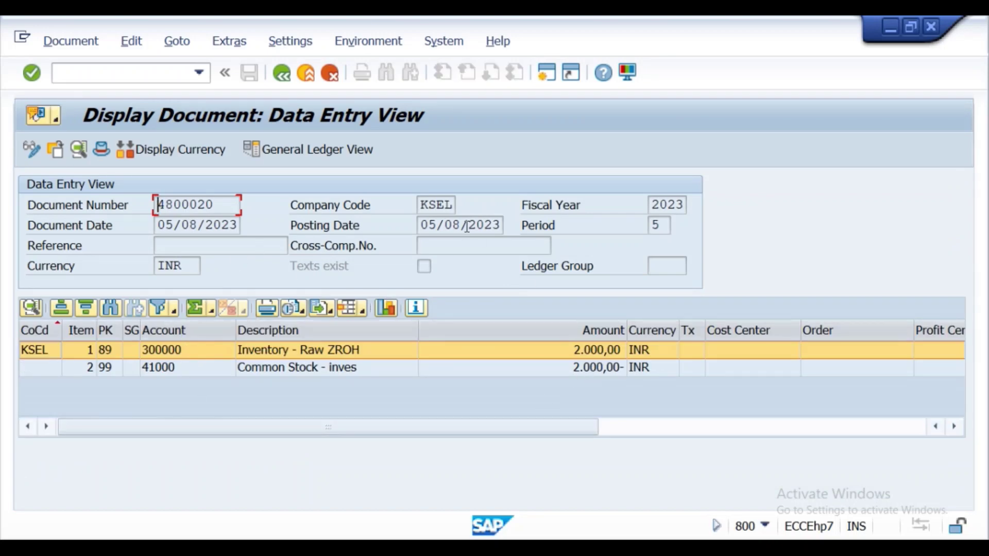
left_click(285, 80)
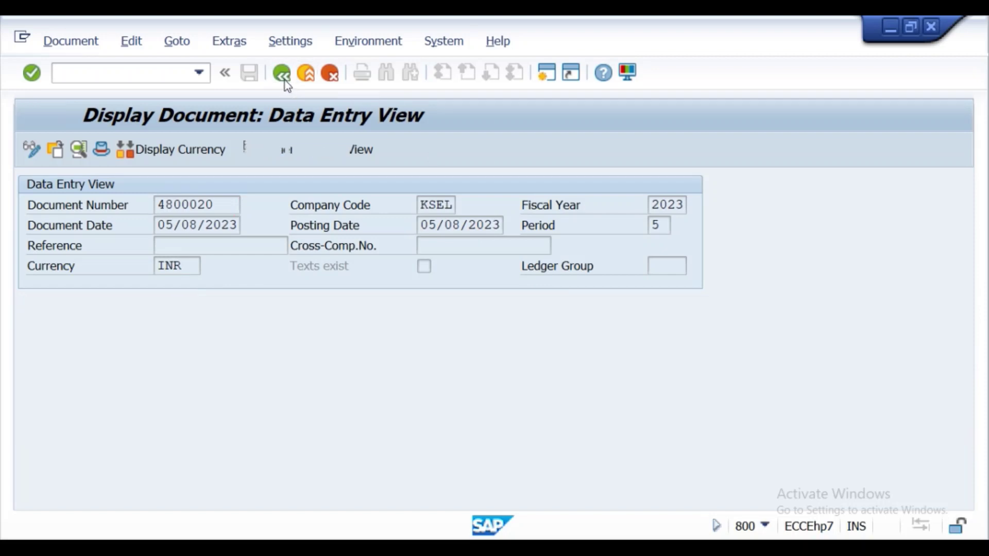
left_click(285, 80)
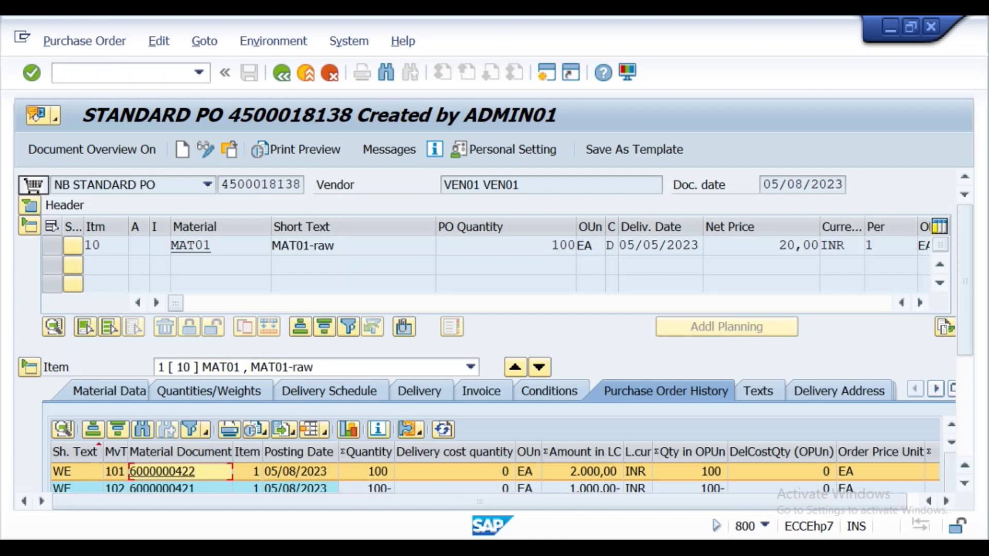
Switch to the Word lecture notes and review the Procurement Cycle and Reversal list on the first page
mouse_move(403, 551)
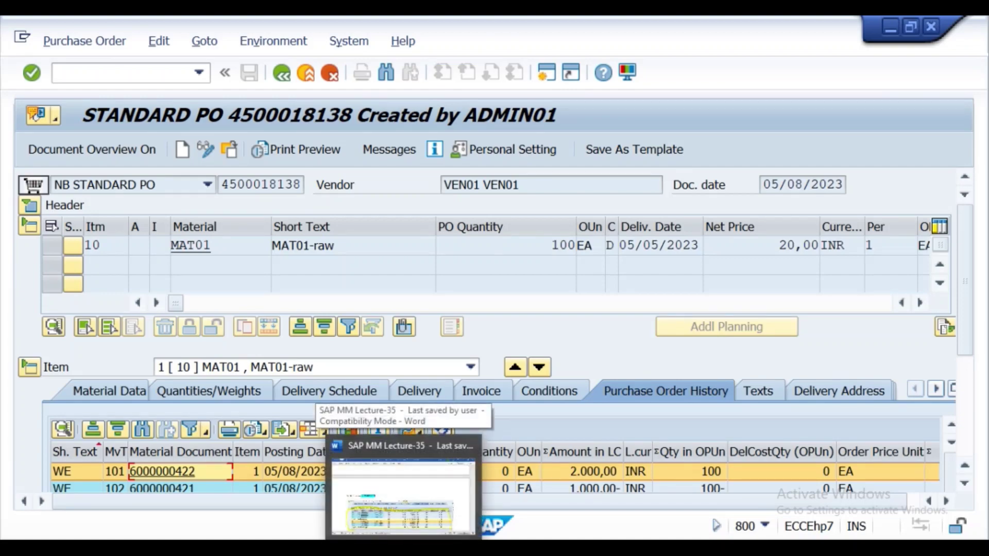
left_click(403, 494)
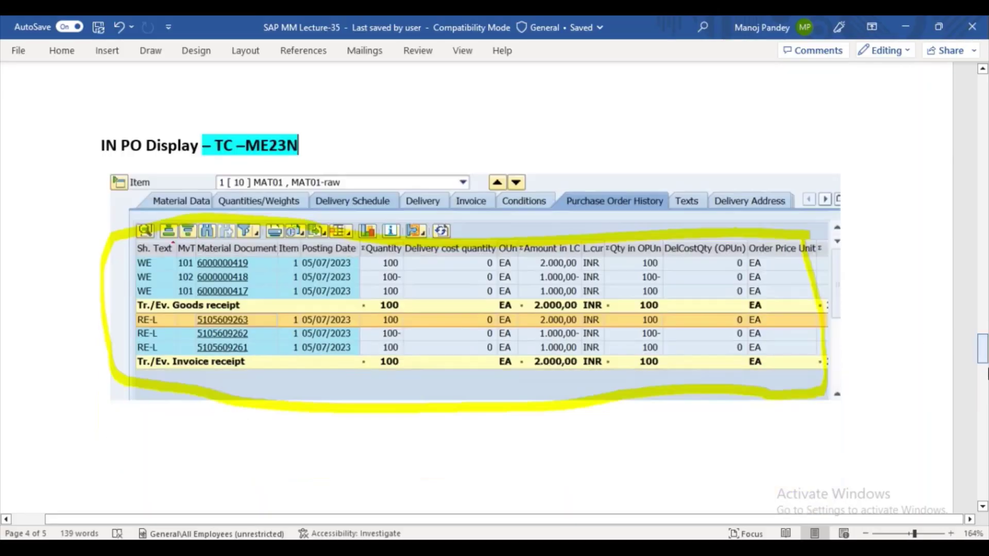
scroll(494, 289, "down", 5)
left_click_drag(985, 381, 984, 125)
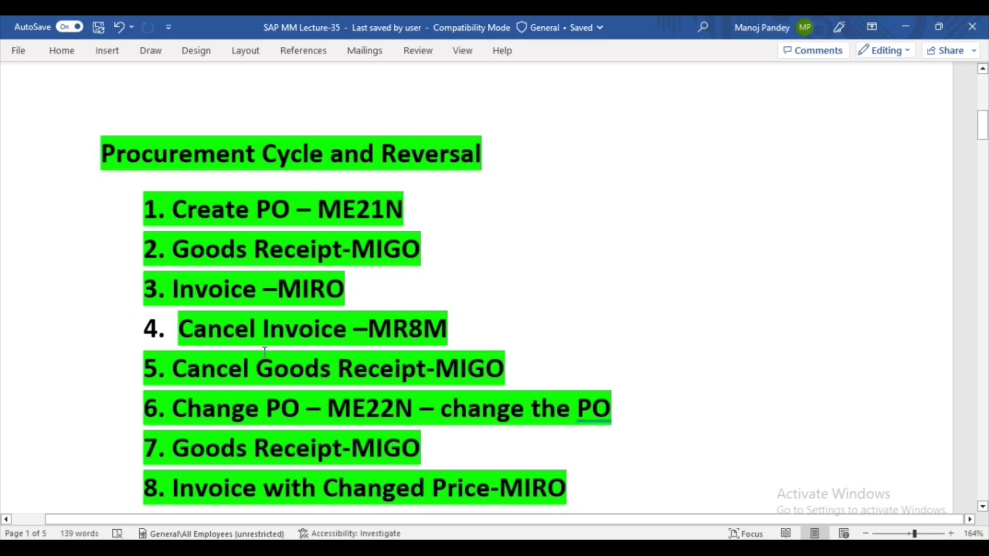
left_click_drag(983, 128, 982, 135)
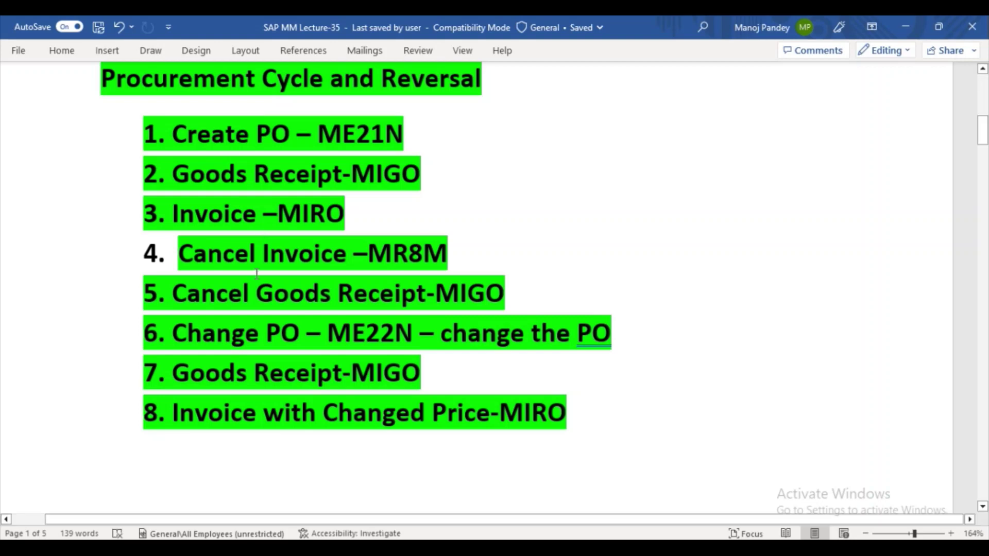
Review the notes' sections on cancelling the invoice with MR8M, cancelling the goods receipt with MIGO, and changing the PO with ME22N
left_click(982, 506)
left_click_drag(982, 506, 982, 506)
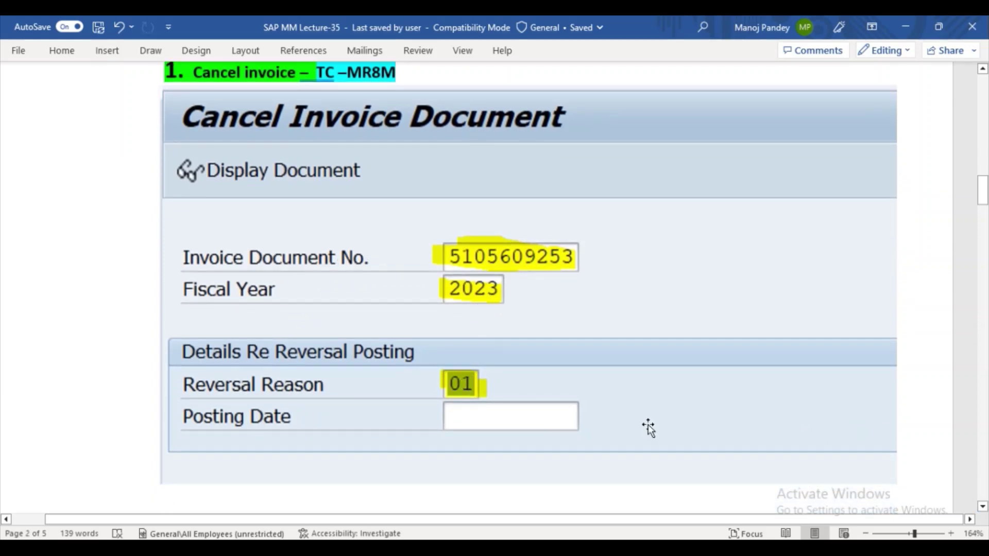
left_click(982, 506)
left_click_drag(982, 507, 982, 507)
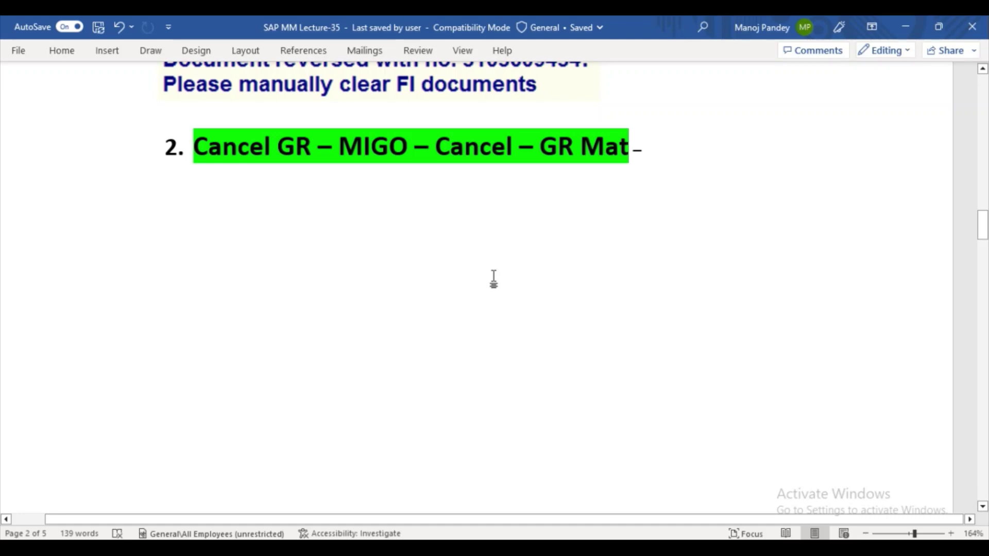
left_click(982, 507)
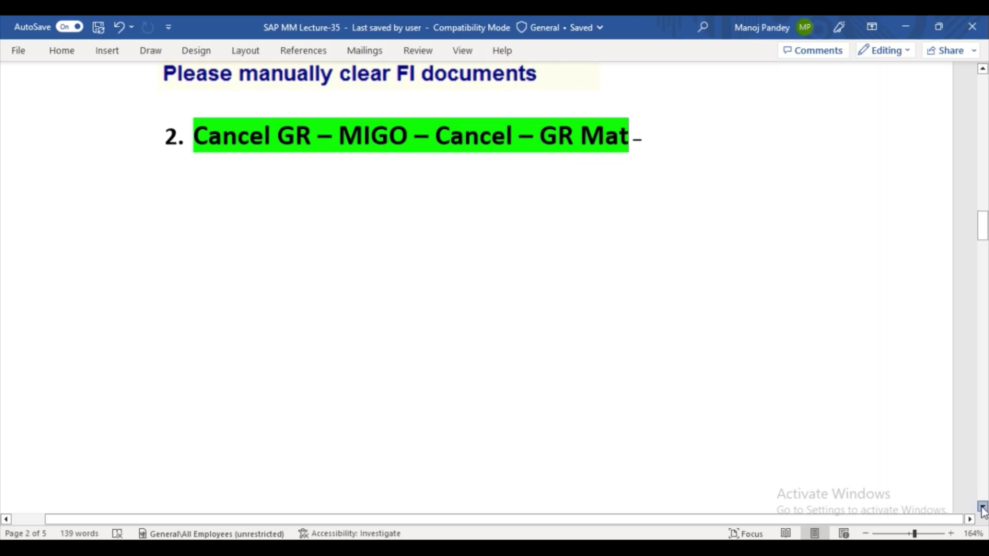
left_click_drag(982, 510, 982, 510)
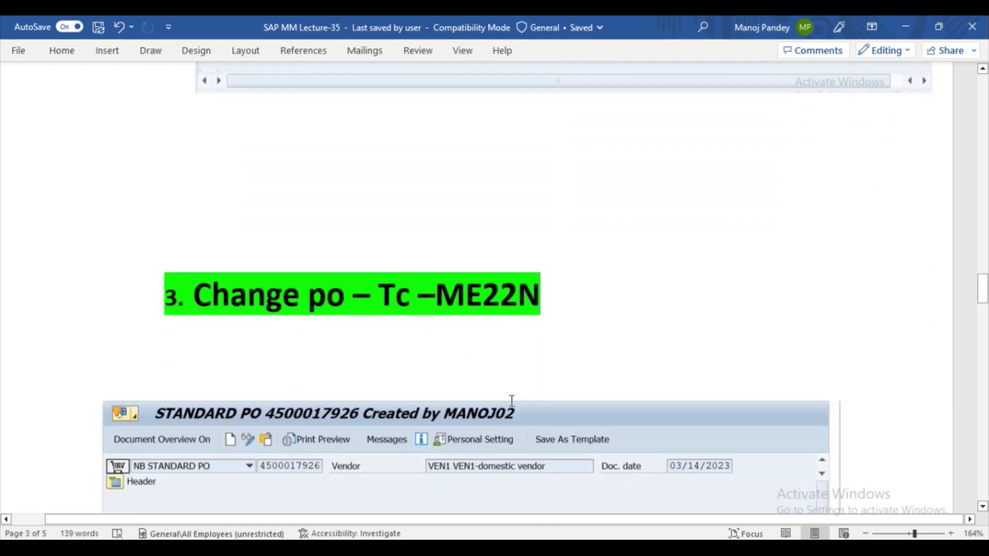
left_click(981, 507)
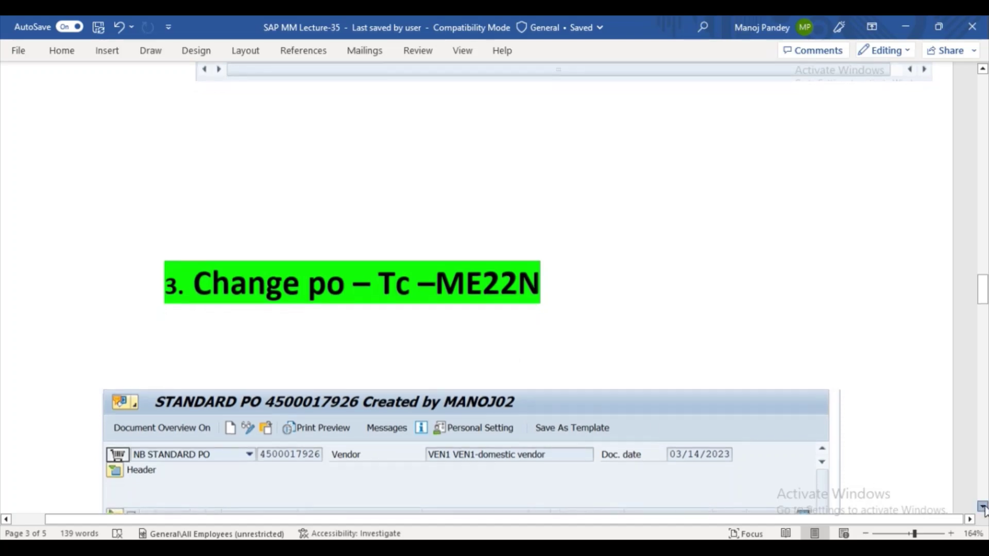